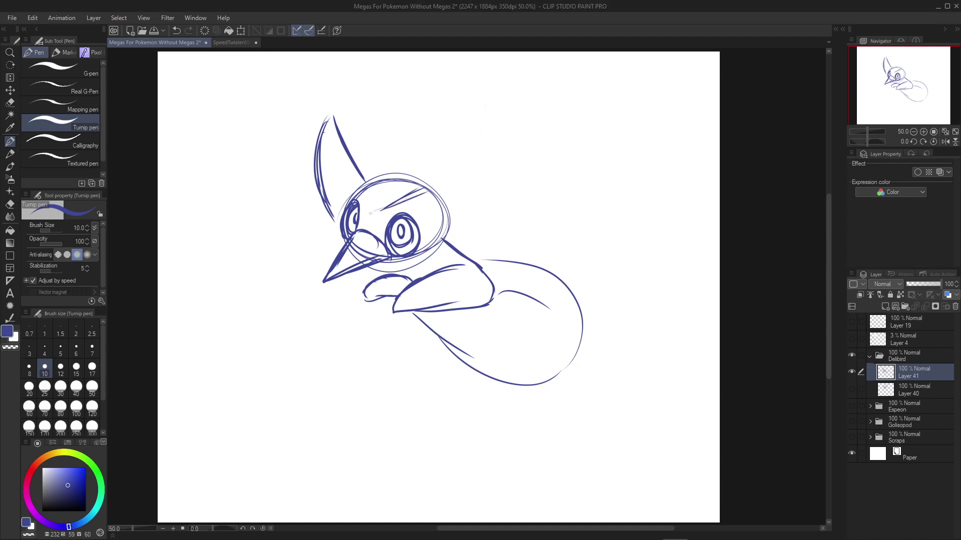
Sketch a long bent pointed hat on the head, with slanted brow lines and spiky feather tufts on both sides of the face
{"action": "left_click_drag", "start_coordinate": [369, 174], "coordinate": [490, 134]}
{"action": "left_click_drag", "start_coordinate": [372, 220], "coordinate": [454, 158]}
{"action": "left_click_drag", "start_coordinate": [440, 193], "coordinate": [542, 133]}
{"action": "left_click_drag", "start_coordinate": [507, 161], "coordinate": [615, 116]}
{"action": "left_click_drag", "start_coordinate": [448, 103], "coordinate": [544, 110]}
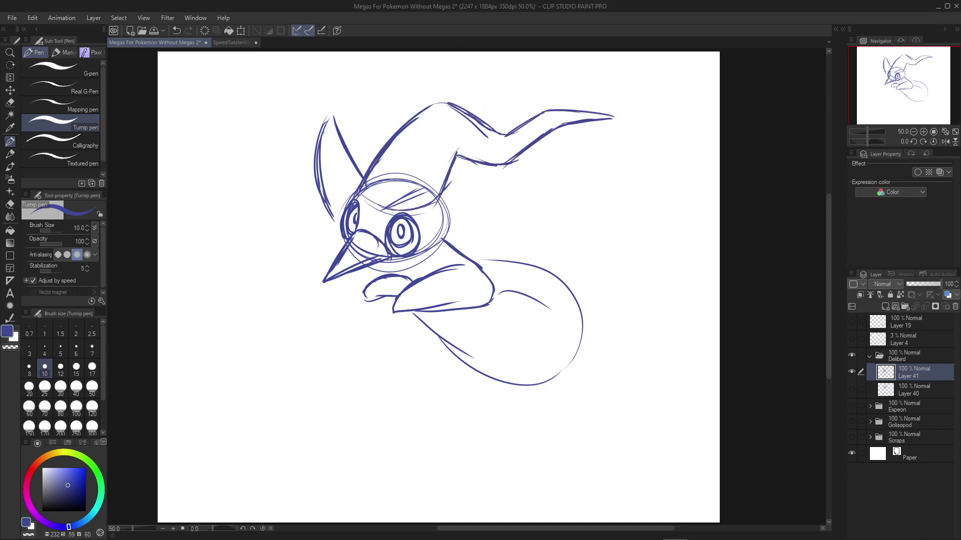
{"action": "left_click_drag", "start_coordinate": [373, 222], "coordinate": [439, 178]}
{"action": "left_click_drag", "start_coordinate": [405, 197], "coordinate": [470, 153]}
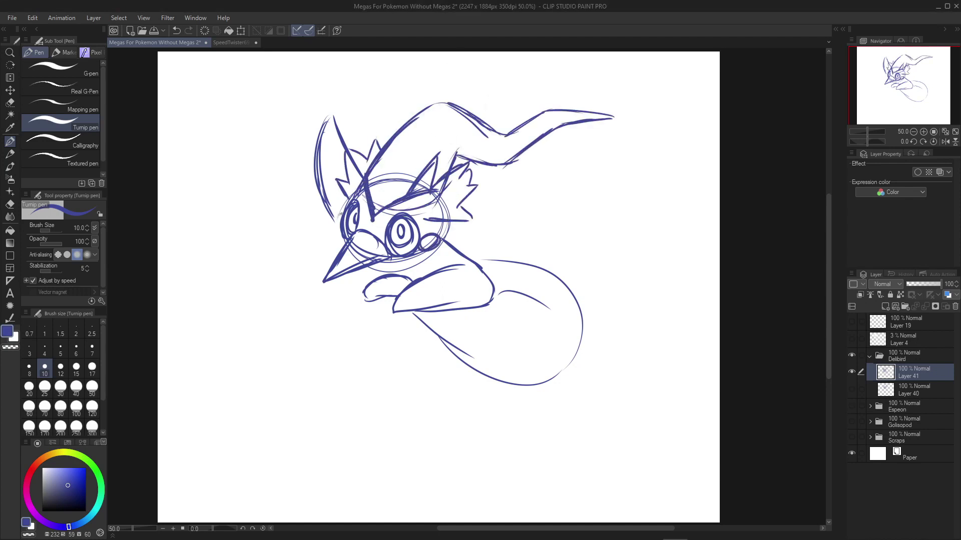
Delete the old body and wing sketch below the head and the curved horn shape beside it
{"action": "left_click_drag", "start_coordinate": [590, 250], "coordinate": [350, 396]}
{"action": "key", "text": "Delete"}
{"action": "left_click_drag", "start_coordinate": [310, 230], "coordinate": [359, 127]}
{"action": "key", "text": "Delete"}
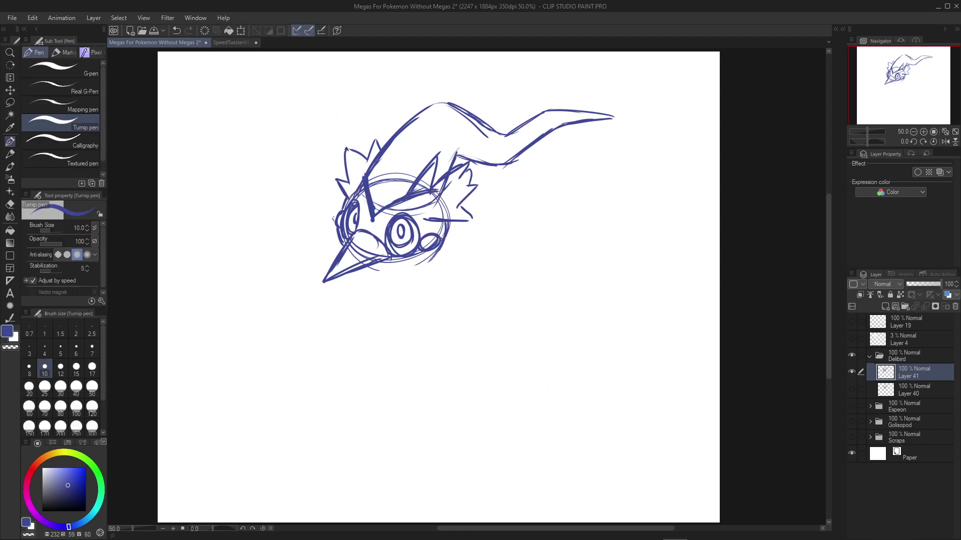
Sketch the far side of the face and a large feathery beard tapering to a point below the beak
{"action": "left_click_drag", "start_coordinate": [344, 201], "coordinate": [334, 228]}
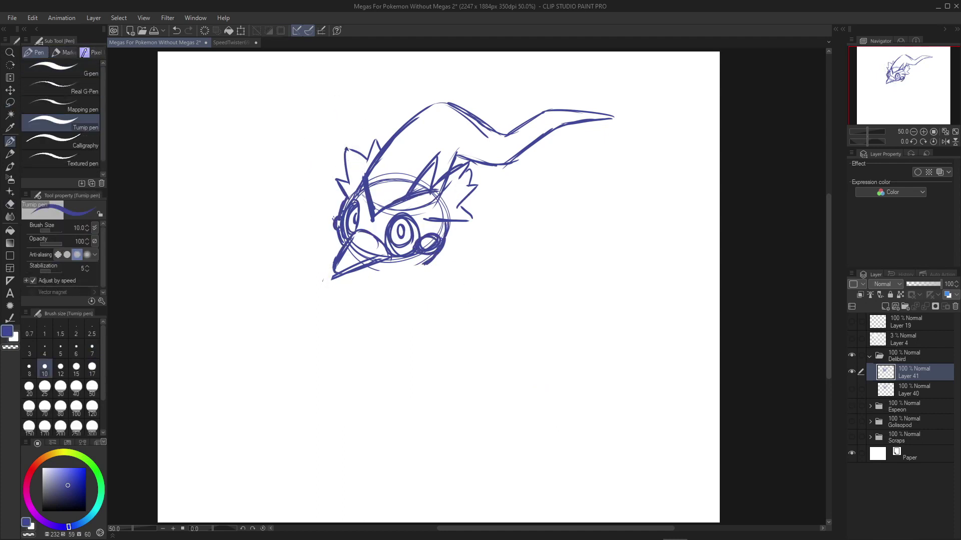
{"action": "left_click_drag", "start_coordinate": [450, 289], "coordinate": [452, 321]}
{"action": "left_click_drag", "start_coordinate": [441, 312], "coordinate": [357, 395]}
{"action": "left_click_drag", "start_coordinate": [301, 299], "coordinate": [354, 396]}
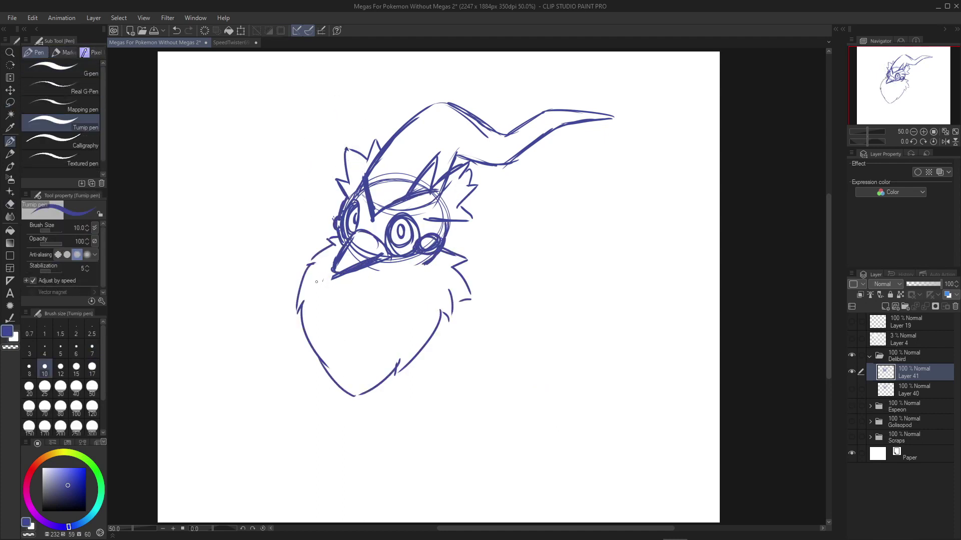
Sketch two raised wings on either side of the head and a side line for the body
{"action": "left_click_drag", "start_coordinate": [471, 209], "coordinate": [544, 198]}
{"action": "left_click_drag", "start_coordinate": [544, 201], "coordinate": [478, 265]}
{"action": "left_click_drag", "start_coordinate": [324, 140], "coordinate": [346, 174]}
{"action": "left_click_drag", "start_coordinate": [470, 270], "coordinate": [484, 411]}
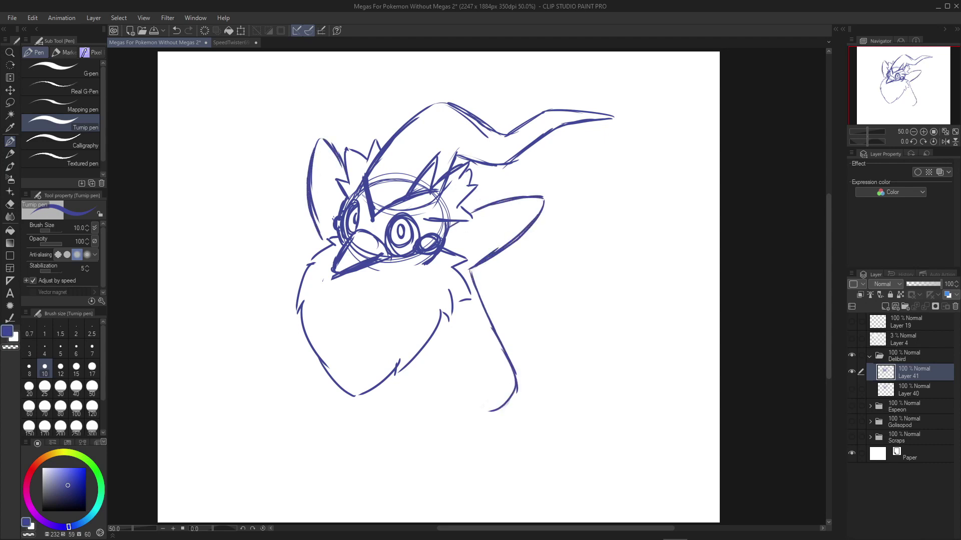
Delete the first body side line and sketch a tapering lower body with a raised foot under the beard
{"action": "left_click_drag", "start_coordinate": [301, 327], "coordinate": [306, 400]}
{"action": "left_click_drag", "start_coordinate": [501, 280], "coordinate": [350, 451]}
{"action": "key", "text": "Delete"}
{"action": "left_click_drag", "start_coordinate": [280, 386], "coordinate": [429, 439]}
{"action": "left_click_drag", "start_coordinate": [473, 272], "coordinate": [421, 443]}
Delete the near wing and redraw both raised wings with larger, bolder outlines
{"action": "left_click_drag", "start_coordinate": [581, 195], "coordinate": [473, 385]}
{"action": "key", "text": "Delete"}
{"action": "left_click_drag", "start_coordinate": [467, 332], "coordinate": [441, 395]}
{"action": "left_click_drag", "start_coordinate": [544, 200], "coordinate": [516, 235]}
{"action": "left_click_drag", "start_coordinate": [459, 228], "coordinate": [473, 305]}
{"action": "left_click_drag", "start_coordinate": [323, 116], "coordinate": [318, 250]}
{"action": "left_click_drag", "start_coordinate": [301, 165], "coordinate": [317, 140]}
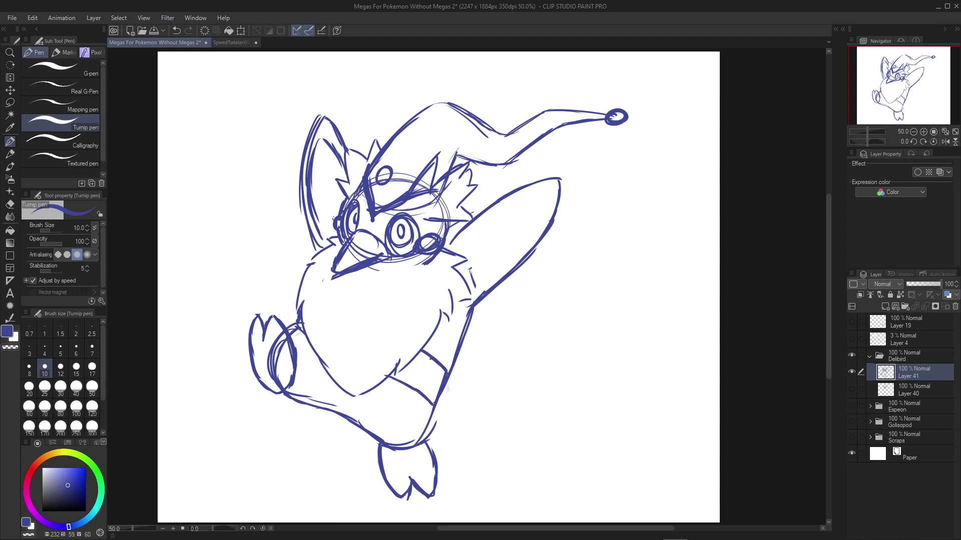
Sketch a large rounded sack hanging from the raised near hand down behind the body
{"action": "left_click_drag", "start_coordinate": [542, 200], "coordinate": [463, 350]}
{"action": "mouse_move", "coordinate": [561, 225]}
{"action": "left_mouse_down"}
{"action": "mouse_move", "coordinate": [606, 426]}
{"action": "mouse_move", "coordinate": [430, 416]}
{"action": "left_mouse_up"}
{"action": "left_click_drag", "start_coordinate": [538, 272], "coordinate": [460, 360]}
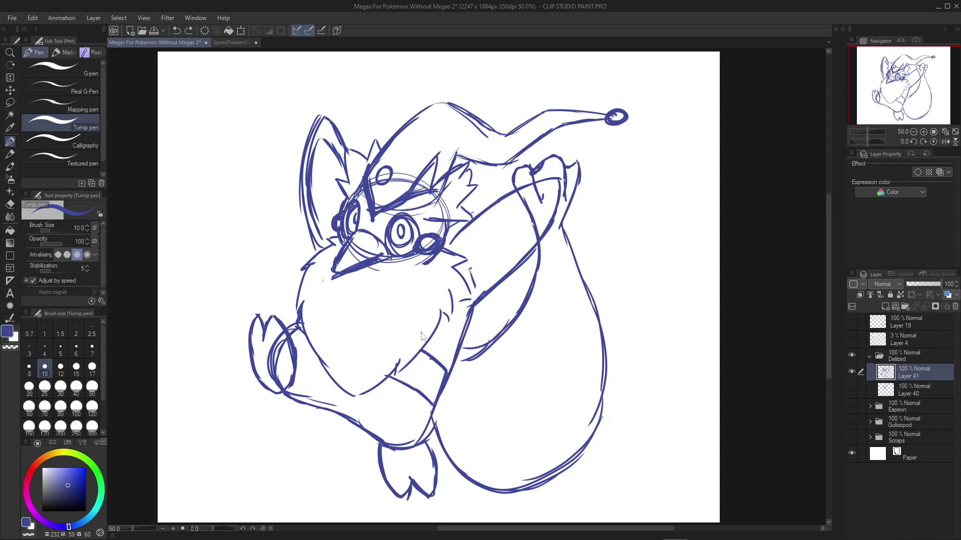
Undo the raised foot's inner oval, tidy the leg connection, and undo the swirl emblem on the beard
{"action": "key", "text": "ctrl+z"}
{"action": "left_click_drag", "start_coordinate": [284, 334], "coordinate": [303, 324]}
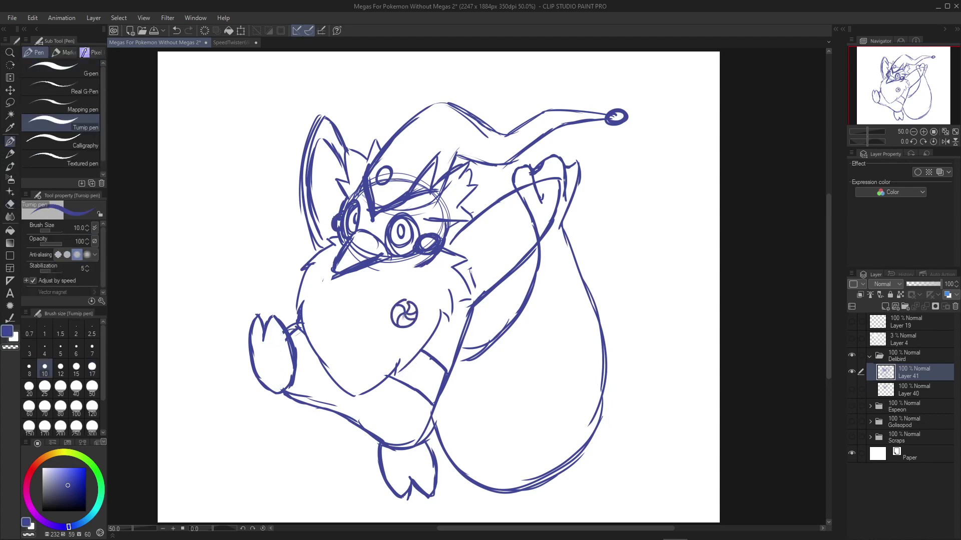
{"action": "key", "text": "ctrl+z"}
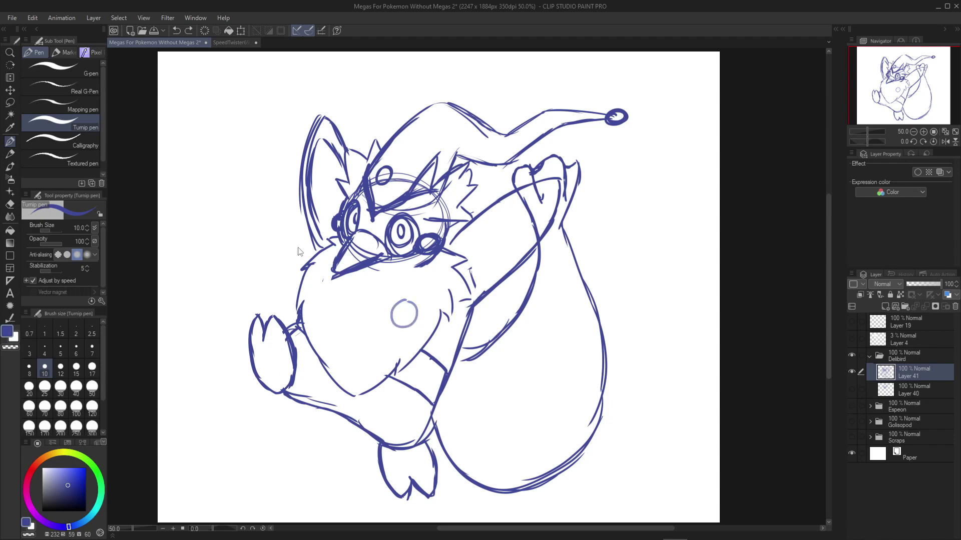
Sketch pointed feather tufts sticking out along both sides of the beard
{"action": "left_click_drag", "start_coordinate": [455, 252], "coordinate": [490, 250]}
{"action": "left_click_drag", "start_coordinate": [297, 223], "coordinate": [316, 253]}
{"action": "mouse_move", "coordinate": [478, 300]}
{"action": "left_mouse_down"}
{"action": "mouse_move", "coordinate": [486, 323]}
{"action": "mouse_move", "coordinate": [446, 355]}
{"action": "left_mouse_up"}
{"action": "left_click_drag", "start_coordinate": [290, 205], "coordinate": [299, 275]}
{"action": "left_click_drag", "start_coordinate": [435, 311], "coordinate": [448, 331]}
{"action": "left_click_drag", "start_coordinate": [301, 240], "coordinate": [330, 298]}
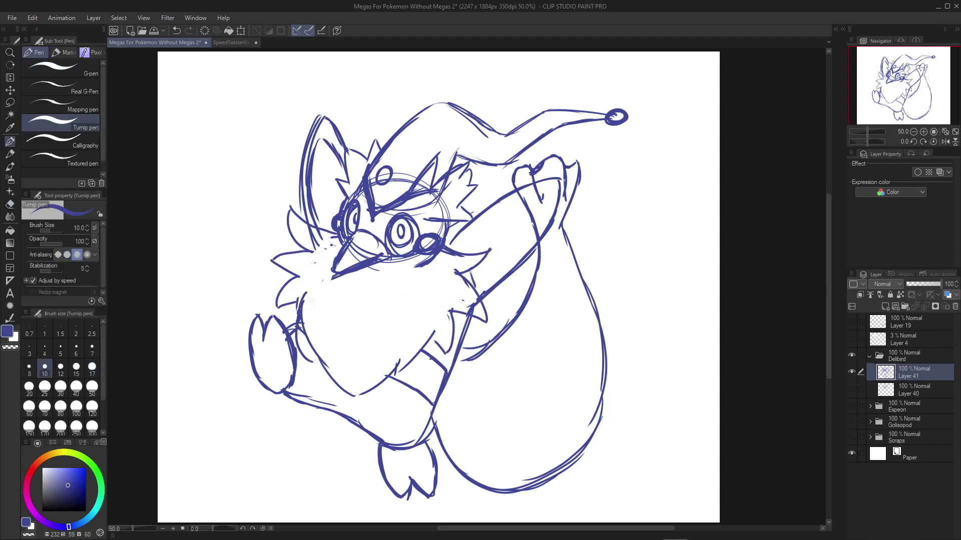
Erase the lines under the beak and sketch an open lower beak there
{"action": "key", "text": "e"}
{"action": "left_click_drag", "start_coordinate": [383, 255], "coordinate": [347, 271]}
{"action": "key", "text": "p"}
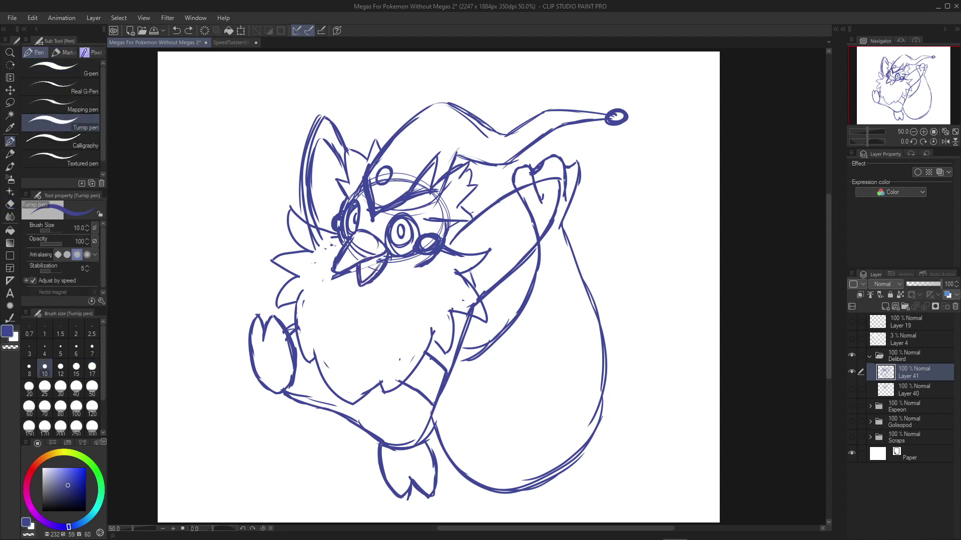
Delete the sketched near hand and redraw it as a fist gripping the sack's neck
{"action": "key", "text": "m"}
{"action": "left_click_drag", "start_coordinate": [511, 161], "coordinate": [580, 200]}
{"action": "key", "text": "Delete"}
{"action": "key", "text": "ctrl+d"}
{"action": "key", "text": "p"}
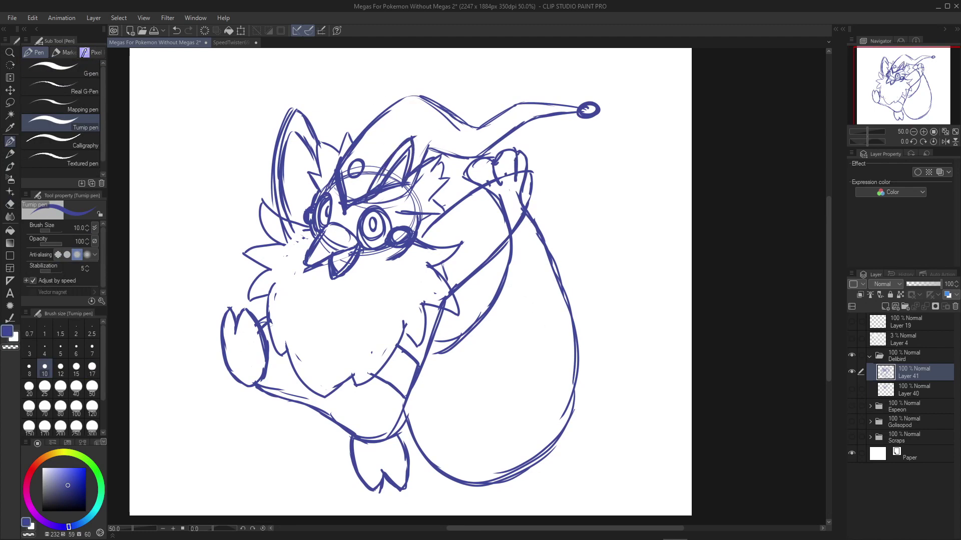
Erase and redraw the feather tufts beside the hat and the jagged feather fringe over the forehead
{"action": "key", "text": "e"}
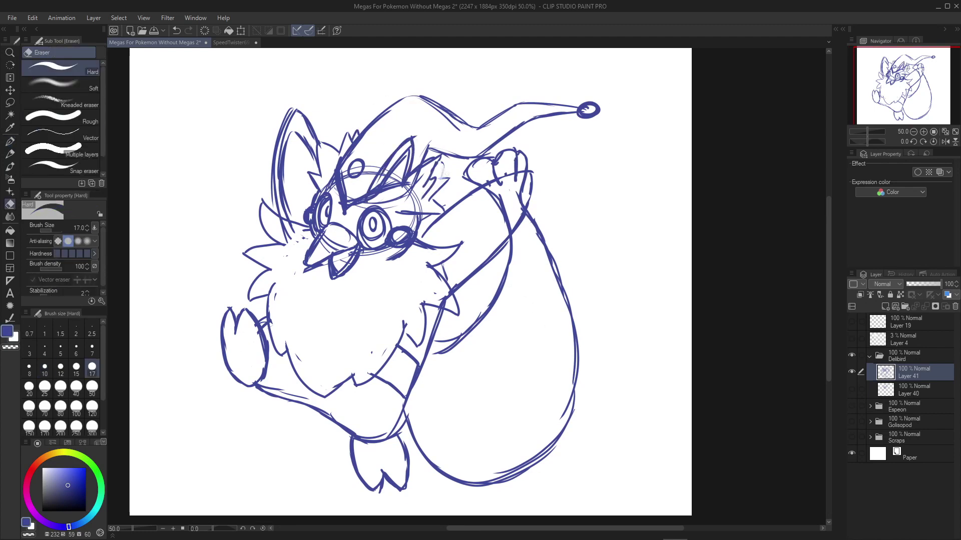
{"action": "key", "text": "p"}
{"action": "left_click_drag", "start_coordinate": [448, 186], "coordinate": [433, 201]}
{"action": "key", "text": "e"}
{"action": "left_click_drag", "start_coordinate": [344, 138], "coordinate": [346, 147]}
{"action": "key", "text": "p"}
{"action": "mouse_move", "coordinate": [354, 186]}
{"action": "left_mouse_down"}
{"action": "mouse_move", "coordinate": [367, 198]}
{"action": "mouse_move", "coordinate": [364, 213]}
{"action": "left_mouse_up"}
{"action": "key", "text": "e"}
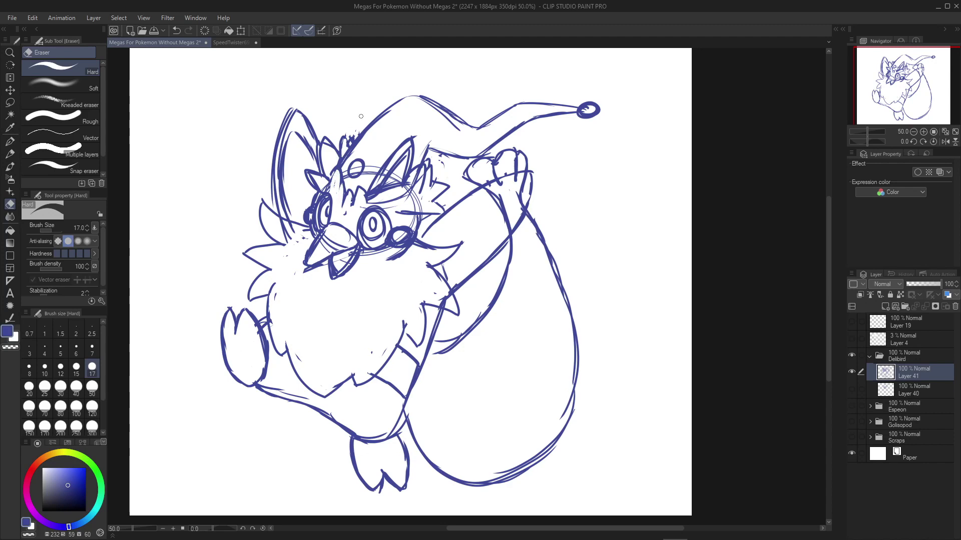
Fade the sketch layer to 21% opacity and ink the head feathers on a new layer with the black Textured pen
{"action": "left_click_drag", "start_coordinate": [941, 284], "coordinate": [914, 283]}
{"action": "key", "text": "ctrl+shift+n"}
{"action": "key", "text": "p"}
{"action": "scroll", "coordinate": [310, 361], "scroll_direction": "up", "scroll_amount": 2}
{"action": "mouse_move", "coordinate": [284, 385]}
{"action": "left_mouse_down"}
{"action": "mouse_move", "coordinate": [325, 368]}
{"action": "mouse_move", "coordinate": [388, 376]}
{"action": "left_mouse_up"}
{"action": "left_click_drag", "start_coordinate": [281, 325], "coordinate": [284, 384]}
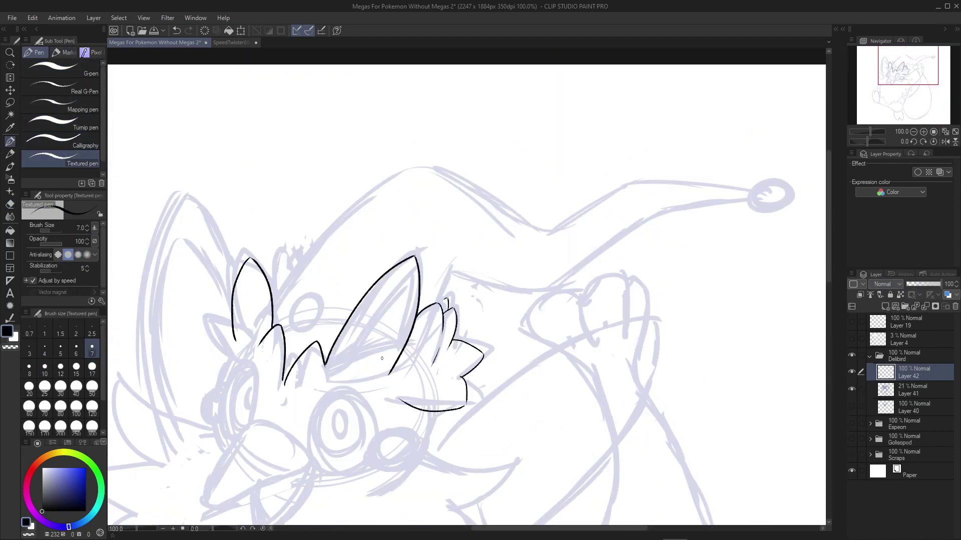
Ink the bent hat's outline and the small feather tufts along the hat and the far side of the face
{"action": "mouse_move", "coordinate": [422, 167]}
{"action": "left_mouse_down"}
{"action": "mouse_move", "coordinate": [559, 238]}
{"action": "mouse_move", "coordinate": [624, 188]}
{"action": "mouse_move", "coordinate": [638, 216]}
{"action": "mouse_move", "coordinate": [459, 272]}
{"action": "mouse_move", "coordinate": [440, 301]}
{"action": "left_mouse_up"}
{"action": "left_click_drag", "start_coordinate": [286, 270], "coordinate": [296, 262]}
{"action": "left_click_drag", "start_coordinate": [400, 325], "coordinate": [497, 237]}
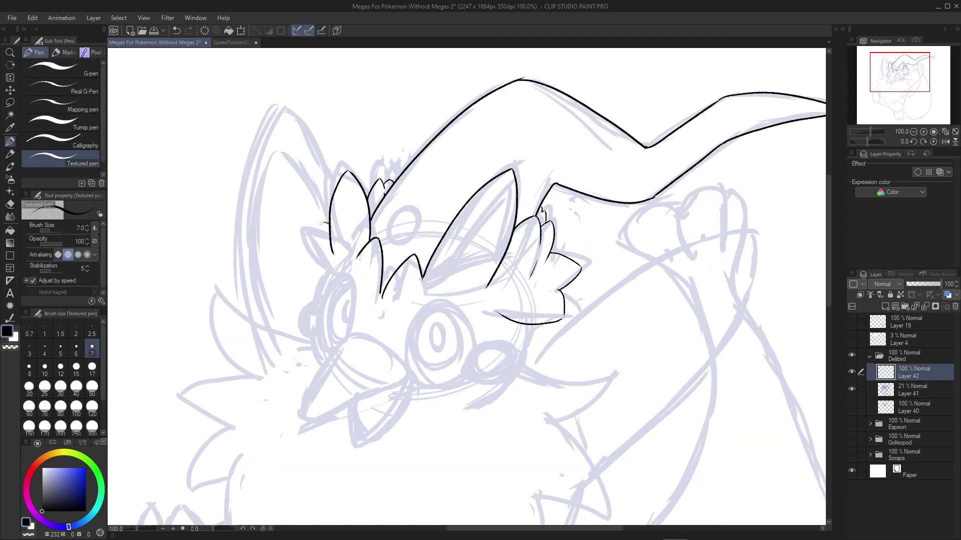
{"action": "left_click_drag", "start_coordinate": [321, 224], "coordinate": [328, 265]}
{"action": "left_click_drag", "start_coordinate": [400, 325], "coordinate": [413, 291]}
{"action": "left_click_drag", "start_coordinate": [332, 267], "coordinate": [328, 295]}
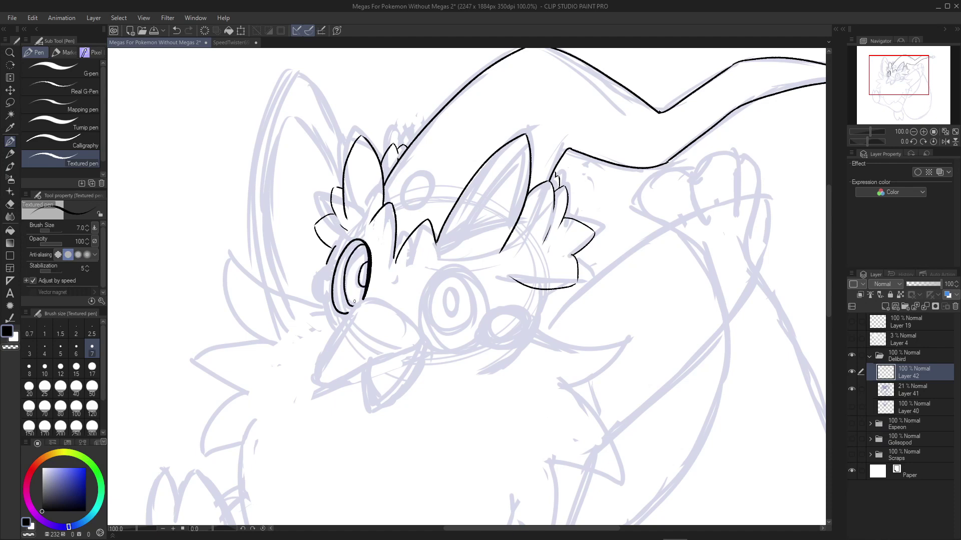
{"action": "left_click_drag", "start_coordinate": [355, 250], "coordinate": [350, 292]}
{"action": "key", "text": "h"}
{"action": "key", "text": "h"}
{"action": "key", "text": "ctrl+z"}
Ink the forehead circle, the beak and the near eye, undoing strokes that miss the sketch
{"action": "key", "text": "h"}
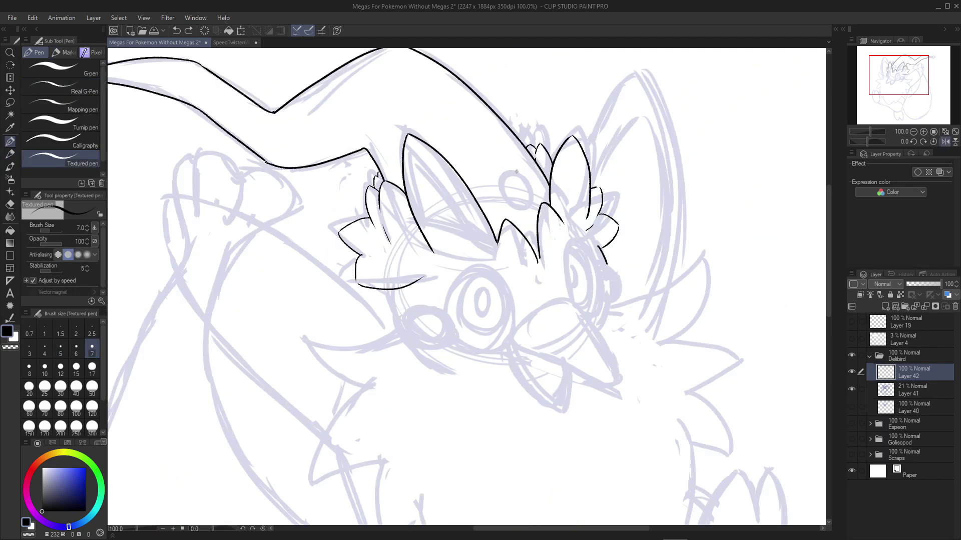
{"action": "key", "text": "h"}
{"action": "left_click_drag", "start_coordinate": [374, 298], "coordinate": [320, 376]}
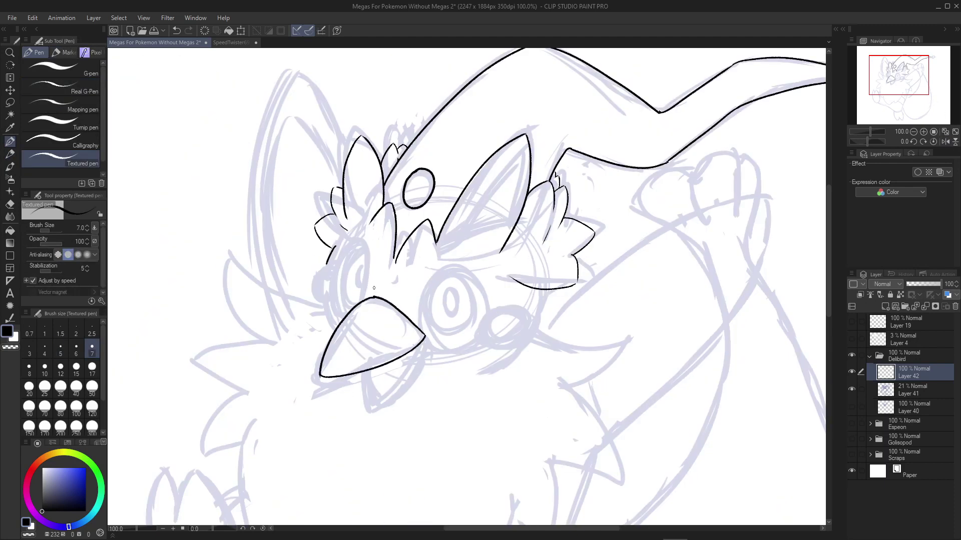
{"action": "left_click_drag", "start_coordinate": [451, 251], "coordinate": [403, 217]}
{"action": "mouse_move", "coordinate": [373, 299]}
{"action": "left_mouse_down"}
{"action": "mouse_move", "coordinate": [440, 259]}
{"action": "mouse_move", "coordinate": [448, 277]}
{"action": "left_mouse_up"}
{"action": "key", "text": "ctrl+z"}
{"action": "key", "text": "ctrl+z"}
{"action": "key", "text": "ctrl+z"}
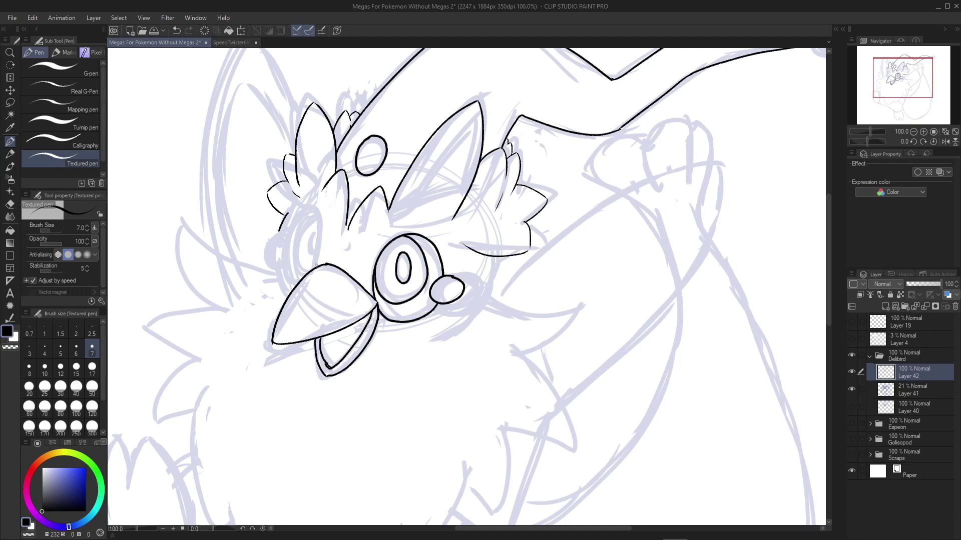
Undo the misplaced near cheek circle and ink the far eye and both cheek circles, checking them in the mirrored view
{"action": "key", "text": "ctrl+z"}
{"action": "key", "text": "h"}
{"action": "key", "text": "h"}
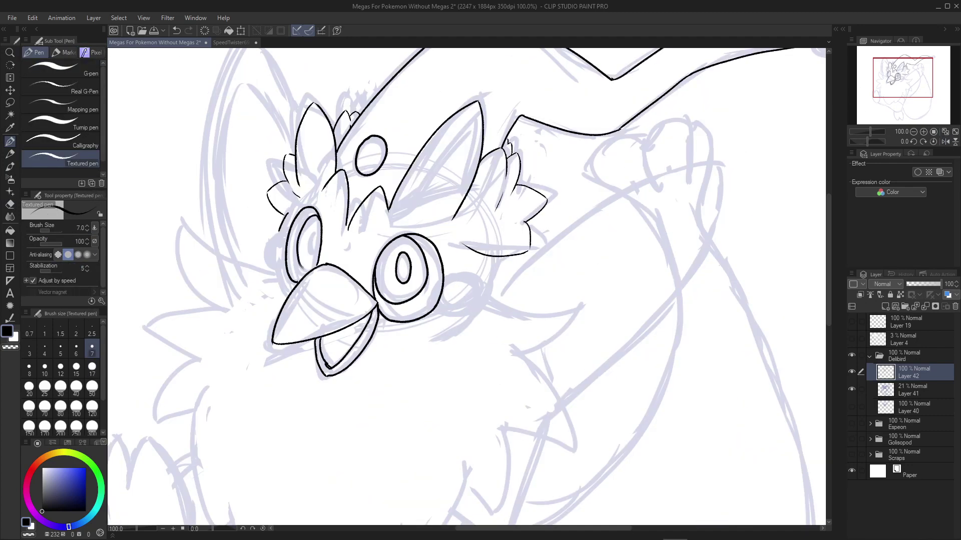
{"action": "left_click_drag", "start_coordinate": [320, 229], "coordinate": [311, 258]}
{"action": "key", "text": "h"}
{"action": "left_click_drag", "start_coordinate": [651, 250], "coordinate": [608, 226]}
{"action": "left_click_drag", "start_coordinate": [607, 225], "coordinate": [623, 242]}
{"action": "key", "text": "h"}
{"action": "left_click_drag", "start_coordinate": [496, 256], "coordinate": [494, 258]}
{"action": "key", "text": "e"}
{"action": "key", "text": "p"}
{"action": "left_click_drag", "start_coordinate": [317, 239], "coordinate": [322, 261]}
Ink the side of the face and the pointed feather tufts along both sides of the beard
{"action": "left_click_drag", "start_coordinate": [514, 288], "coordinate": [469, 245]}
{"action": "mouse_move", "coordinate": [495, 231]}
{"action": "left_mouse_down"}
{"action": "mouse_move", "coordinate": [578, 241]}
{"action": "mouse_move", "coordinate": [578, 156]}
{"action": "mouse_move", "coordinate": [580, 290]}
{"action": "left_mouse_up"}
{"action": "mouse_move", "coordinate": [580, 291]}
{"action": "left_mouse_down"}
{"action": "mouse_move", "coordinate": [649, 215]}
{"action": "mouse_move", "coordinate": [538, 268]}
{"action": "left_mouse_up"}
{"action": "left_click_drag", "start_coordinate": [538, 268], "coordinate": [620, 412]}
{"action": "left_click_drag", "start_coordinate": [380, 220], "coordinate": [306, 245]}
{"action": "left_click_drag", "start_coordinate": [500, 300], "coordinate": [518, 268]}
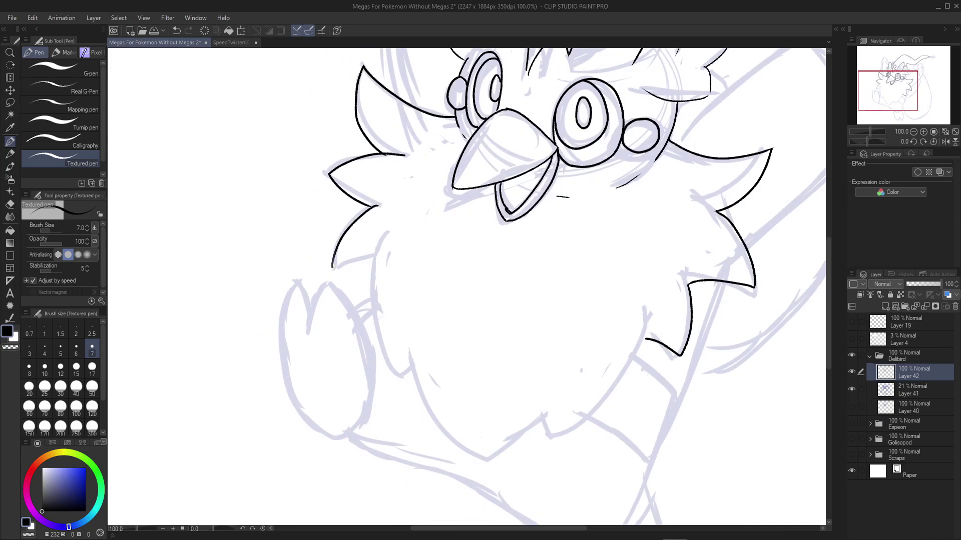
Ink the beard's lower edge down to its tip and a round emblem in its lower middle
{"action": "left_click_drag", "start_coordinate": [451, 60], "coordinate": [416, 215]}
{"action": "left_click_drag", "start_coordinate": [517, 268], "coordinate": [417, 225]}
{"action": "left_click_drag", "start_coordinate": [310, 205], "coordinate": [280, 350]}
{"action": "left_click_drag", "start_coordinate": [417, 225], "coordinate": [341, 190]}
{"action": "mouse_move", "coordinate": [450, 251]}
{"action": "left_mouse_down"}
{"action": "mouse_move", "coordinate": [547, 336]}
{"action": "mouse_move", "coordinate": [568, 314]}
{"action": "left_mouse_up"}
{"action": "left_click_drag", "start_coordinate": [403, 353], "coordinate": [400, 355]}
{"action": "left_click_drag", "start_coordinate": [400, 300], "coordinate": [450, 268]}
Ink the raised foot's toes and its outer curve, undoing the last stroke
{"action": "left_click_drag", "start_coordinate": [312, 271], "coordinate": [295, 323]}
{"action": "left_click_drag", "start_coordinate": [315, 270], "coordinate": [322, 428]}
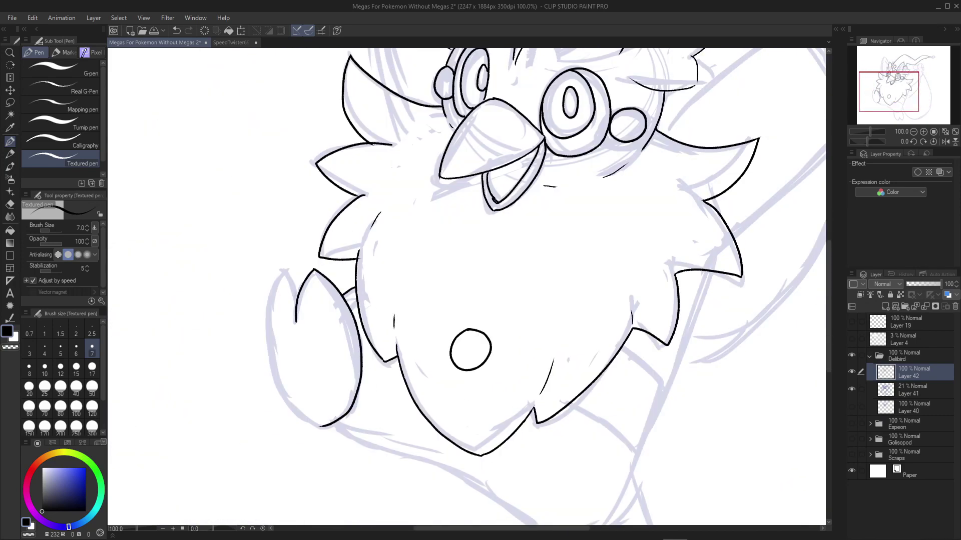
{"action": "mouse_move", "coordinate": [287, 271]}
{"action": "left_mouse_down"}
{"action": "mouse_move", "coordinate": [320, 427]}
{"action": "mouse_move", "coordinate": [277, 325]}
{"action": "mouse_move", "coordinate": [332, 423]}
{"action": "mouse_move", "coordinate": [360, 345]}
{"action": "left_mouse_up"}
{"action": "key", "text": "ctrl+z"}
Ink the lower body's curve, the raised wings and the hand gripping the sack
{"action": "left_click_drag", "start_coordinate": [501, 351], "coordinate": [360, 192]}
{"action": "mouse_move", "coordinate": [401, 150]}
{"action": "left_mouse_down"}
{"action": "mouse_move", "coordinate": [451, 426]}
{"action": "mouse_move", "coordinate": [480, 400]}
{"action": "left_mouse_up"}
{"action": "left_click_drag", "start_coordinate": [650, 350], "coordinate": [250, 285]}
{"action": "left_click_drag", "start_coordinate": [463, 144], "coordinate": [483, 234]}
{"action": "scroll", "coordinate": [451, 250], "scroll_direction": "down", "scroll_amount": 5}
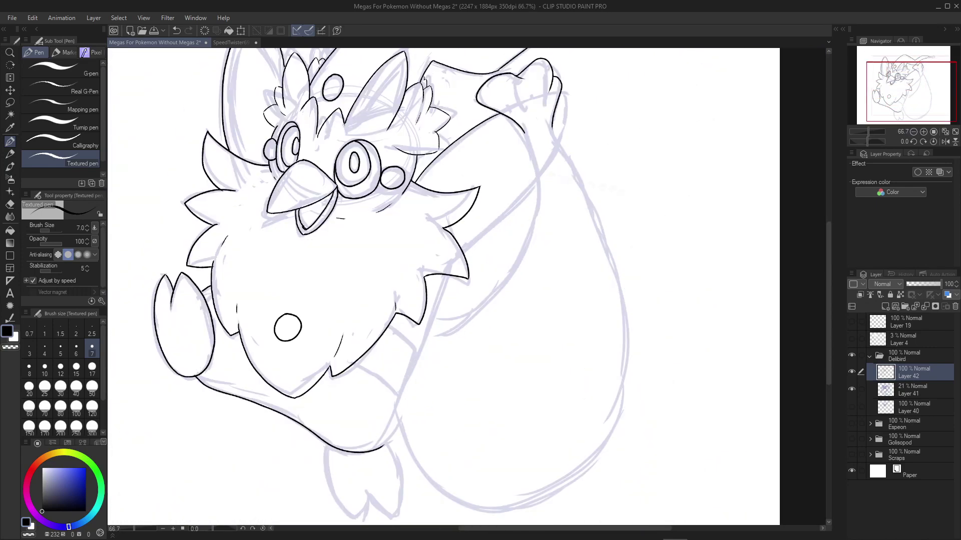
{"action": "scroll", "coordinate": [400, 350], "scroll_direction": "up", "scroll_amount": 5}
{"action": "key", "text": "ctrl+z"}
Ink the sack's inner and outer curves from the gripping hand down to the body
{"action": "left_click_drag", "start_coordinate": [528, 95], "coordinate": [418, 359]}
{"action": "mouse_move", "coordinate": [345, 353]}
{"action": "left_mouse_down"}
{"action": "mouse_move", "coordinate": [386, 460]}
{"action": "mouse_move", "coordinate": [438, 349]}
{"action": "left_mouse_up"}
{"action": "scroll", "coordinate": [438, 350], "scroll_direction": "down", "scroll_amount": 1}
{"action": "left_click_drag", "start_coordinate": [515, 210], "coordinate": [538, 400]}
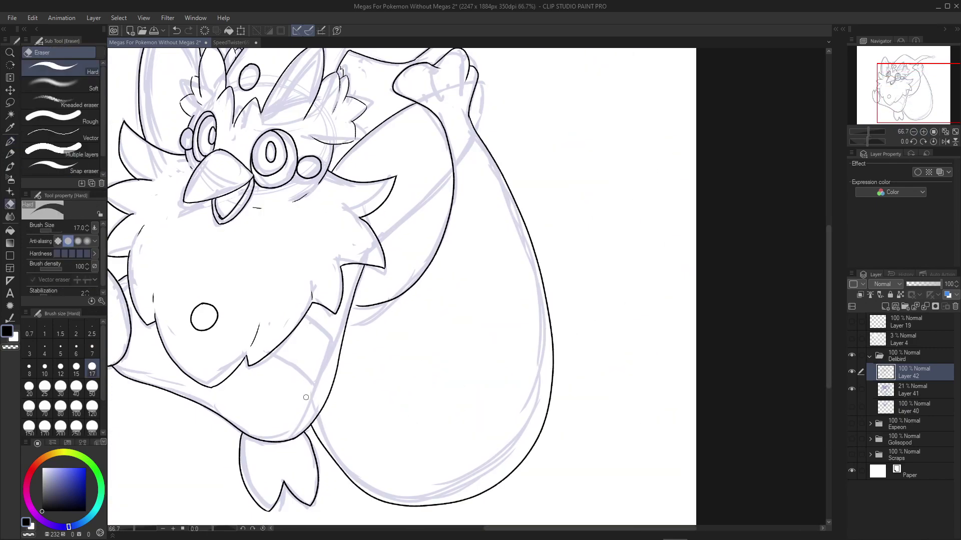
Ink the curved bands across the lower body and the small ball at the hat's tip
{"action": "scroll", "coordinate": [401, 286], "scroll_direction": "up", "scroll_amount": 2}
{"action": "scroll", "coordinate": [400, 286], "scroll_direction": "down", "scroll_amount": 3}
{"action": "scroll", "coordinate": [392, 274], "scroll_direction": "up", "scroll_amount": 1}
{"action": "left_click_drag", "start_coordinate": [393, 275], "coordinate": [429, 301]}
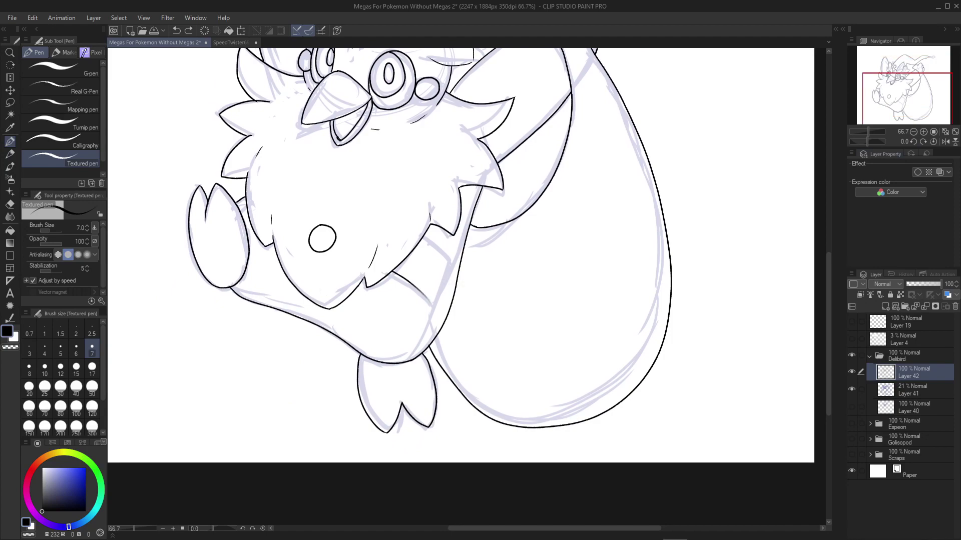
{"action": "scroll", "coordinate": [421, 228], "scroll_direction": "down", "scroll_amount": 1}
{"action": "scroll", "coordinate": [450, 165], "scroll_direction": "up", "scroll_amount": 2}
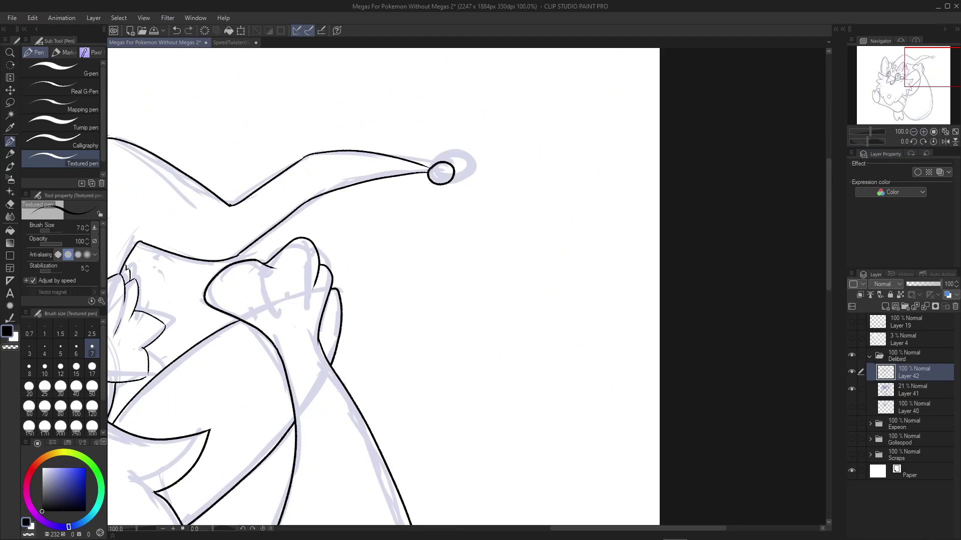
Hide the faded sketch layer and create a new folder below the line art layer
{"action": "scroll", "coordinate": [440, 172], "scroll_direction": "down", "scroll_amount": 2}
{"action": "left_click", "coordinate": [851, 389]}
{"action": "key", "text": "ctrl+g"}
Auto-select the empty area outside the line art and invert the selection so it covers the whole character
{"action": "scroll", "coordinate": [426, 225], "scroll_direction": "up", "scroll_amount": 2}
{"action": "key", "text": "w"}
{"action": "scroll", "coordinate": [425, 225], "scroll_direction": "down", "scroll_amount": 1}
{"action": "scroll", "coordinate": [425, 225], "scroll_direction": "down", "scroll_amount": 1}
{"action": "left_click", "coordinate": [675, 301]}
{"action": "left_click", "coordinate": [118, 18]}
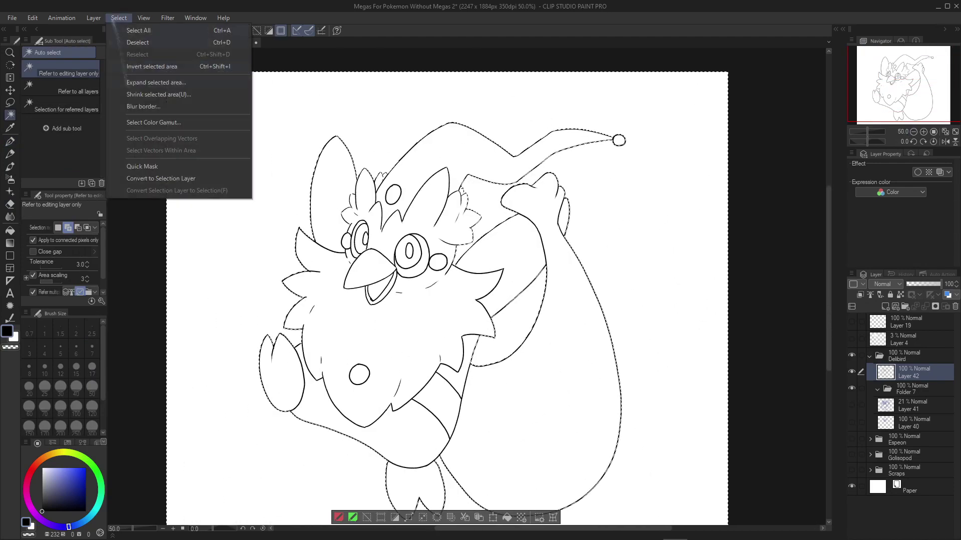
{"action": "left_click", "coordinate": [152, 67]}
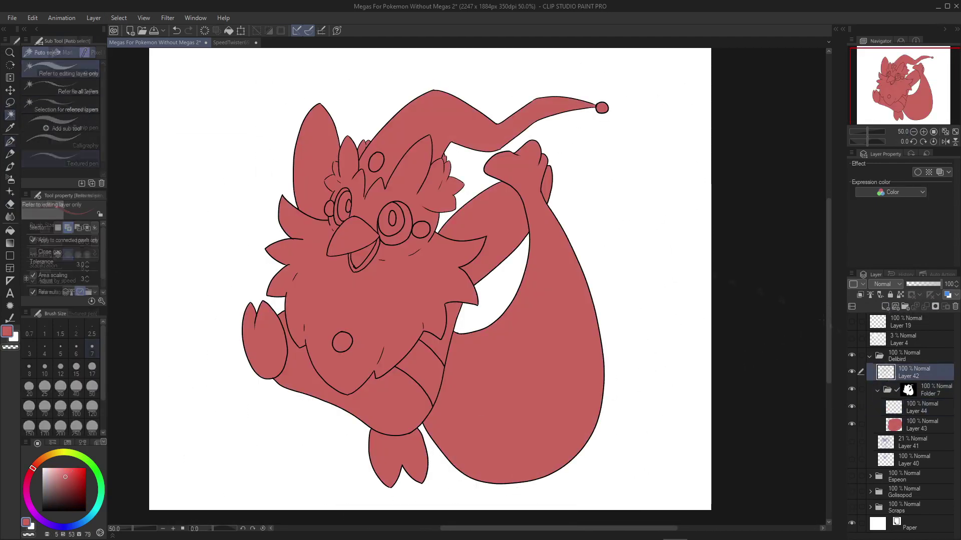
Select the face, beard and head feather areas from the line art and fill them light grey on Layer 44
{"action": "scroll", "coordinate": [400, 225], "scroll_direction": "up", "scroll_amount": 3}
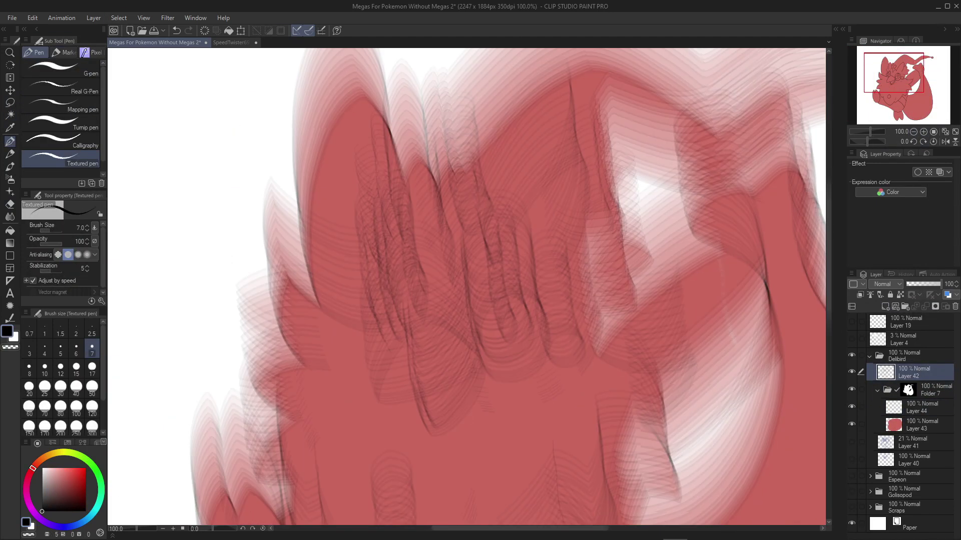
{"action": "scroll", "coordinate": [401, 195], "scroll_direction": "down", "scroll_amount": 2}
{"action": "key", "text": "w"}
{"action": "left_click", "coordinate": [398, 196]}
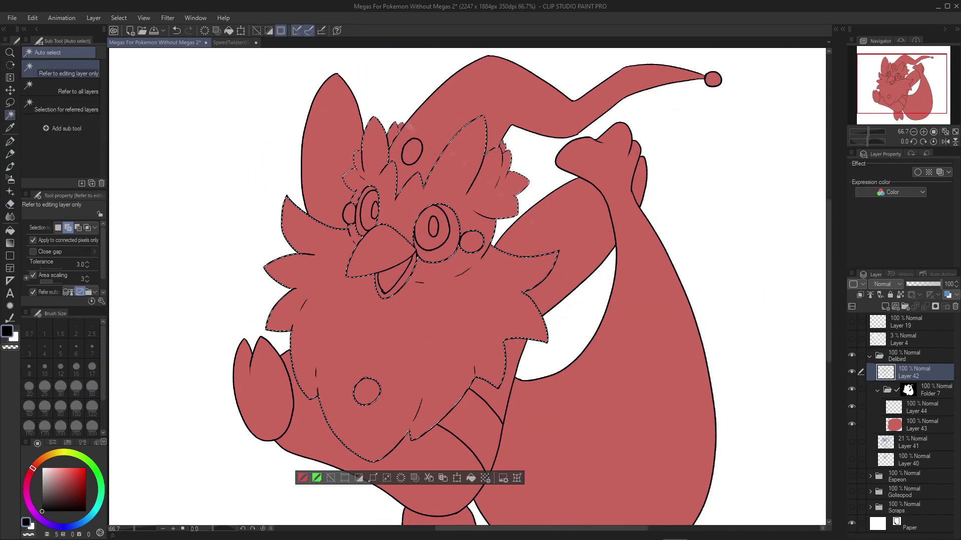
{"action": "left_click_drag", "start_coordinate": [400, 125], "coordinate": [372, 88]}
{"action": "left_click", "coordinate": [916, 407]}
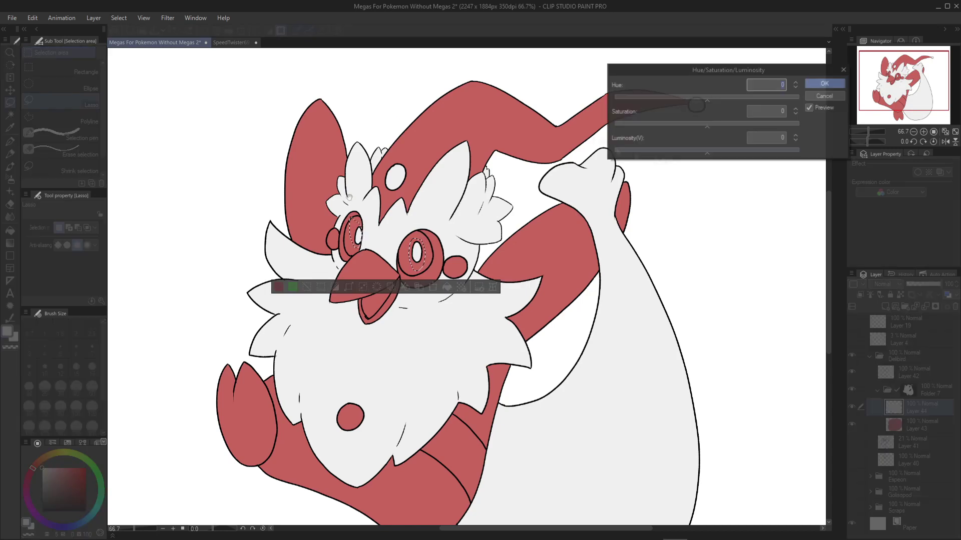
Clear the selection, add a new layer, and colour the near eye's outer ring dark grey with the Turnip pen
{"action": "key", "text": "ctrl+d"}
{"action": "scroll", "coordinate": [395, 225], "scroll_direction": "up", "scroll_amount": 2}
{"action": "key", "text": "ctrl+shift+n"}
{"action": "key", "text": "p"}
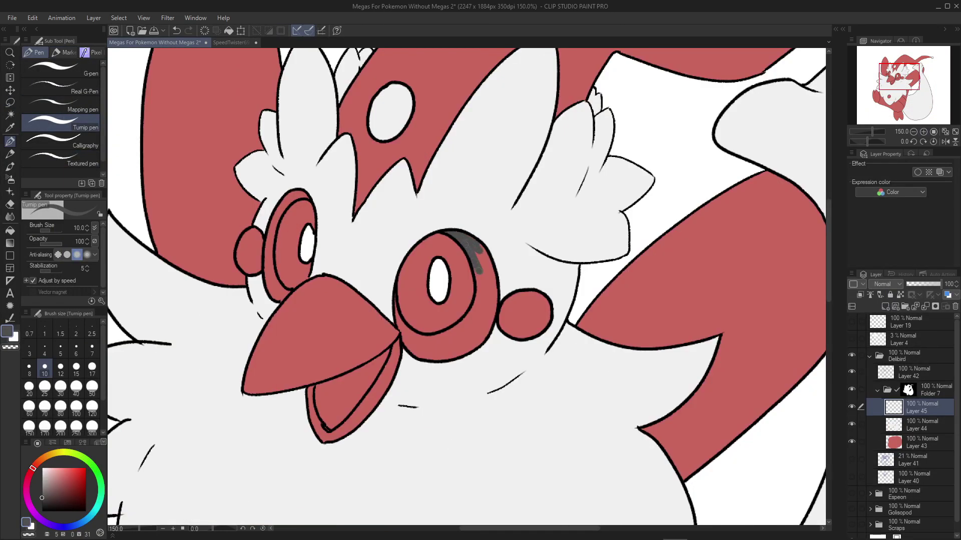
{"action": "mouse_move", "coordinate": [398, 307]}
{"action": "left_mouse_down"}
{"action": "mouse_move", "coordinate": [493, 320]}
{"action": "mouse_move", "coordinate": [415, 350]}
{"action": "left_mouse_up"}
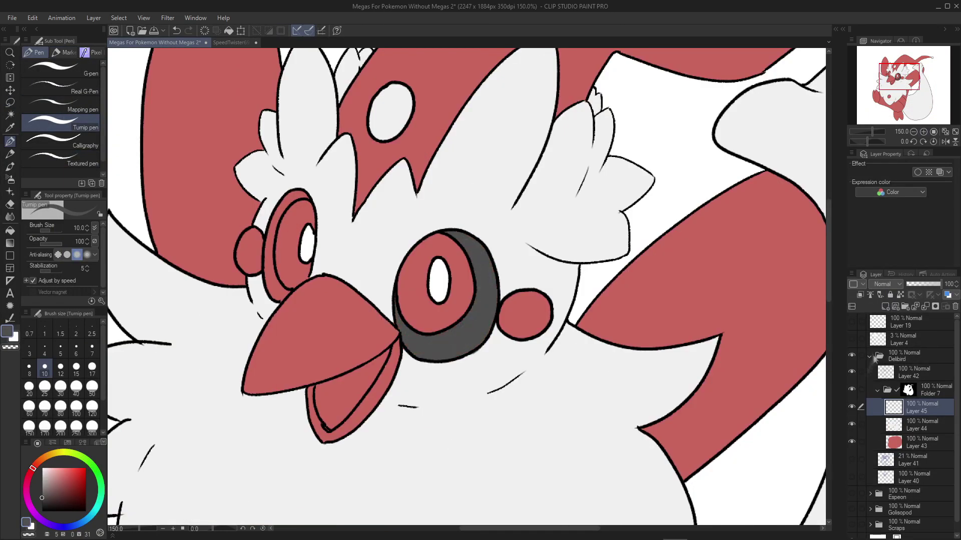
Colour the far eye's outer ring dark grey and ink a curved inner line within both eye rings on Layer 42
{"action": "left_click_drag", "start_coordinate": [303, 195], "coordinate": [275, 298]}
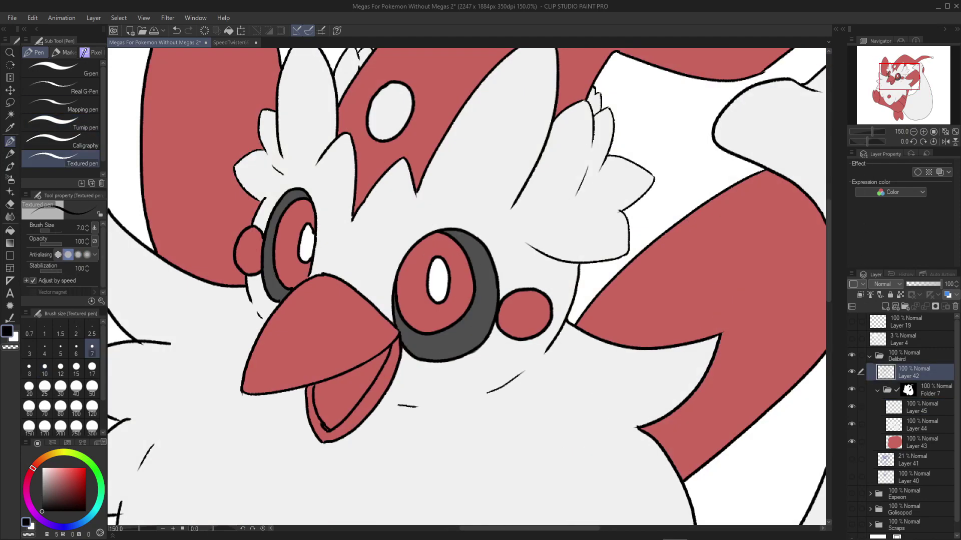
{"action": "left_click_drag", "start_coordinate": [484, 322], "coordinate": [400, 336]}
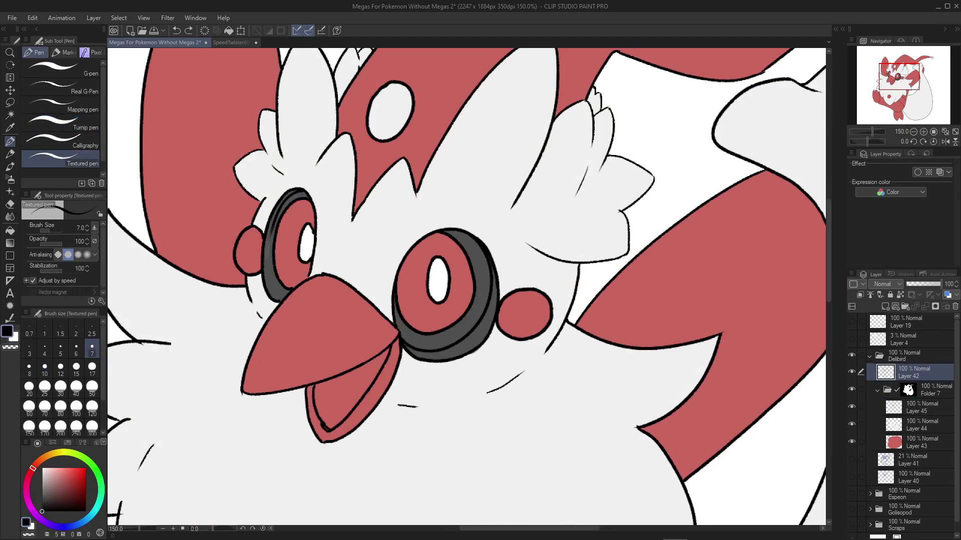
Auto-select the inner bands of both eye rings, turn them white on Layer 45, and clear the selection
{"action": "key", "text": "w"}
{"action": "left_click", "coordinate": [446, 345]}
{"action": "key", "text": "Delete"}
{"action": "key", "text": "ctrl+d"}
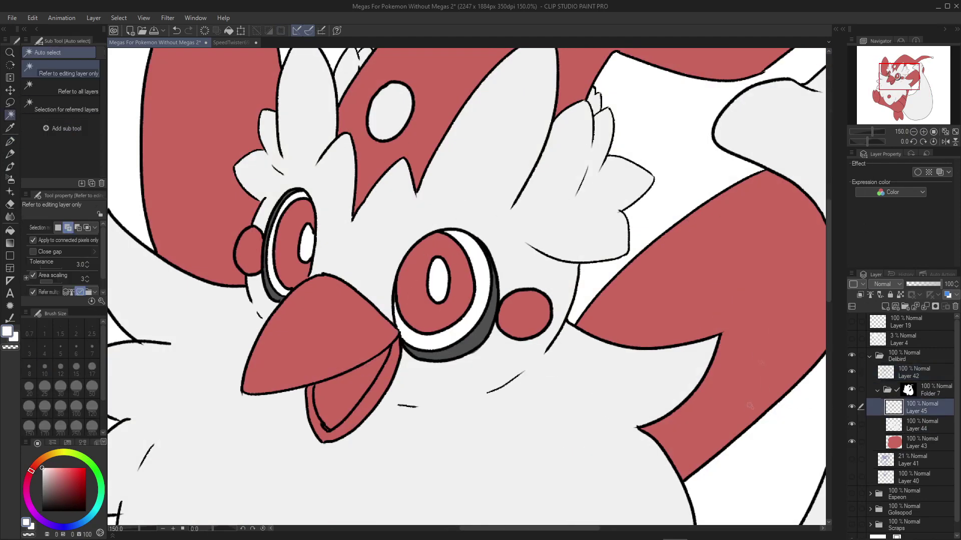
Darken the grey eye colouring on Layer 45 with a hue, saturation and luminosity adjustment
{"action": "key", "text": "ctrl+minus"}
{"action": "key", "text": "ctrl+minus"}
{"action": "left_click", "coordinate": [894, 408], "text": "ctrl"}
{"action": "key", "text": "ctrl+u"}
{"action": "left_click_drag", "start_coordinate": [707, 150], "coordinate": [669, 150]}
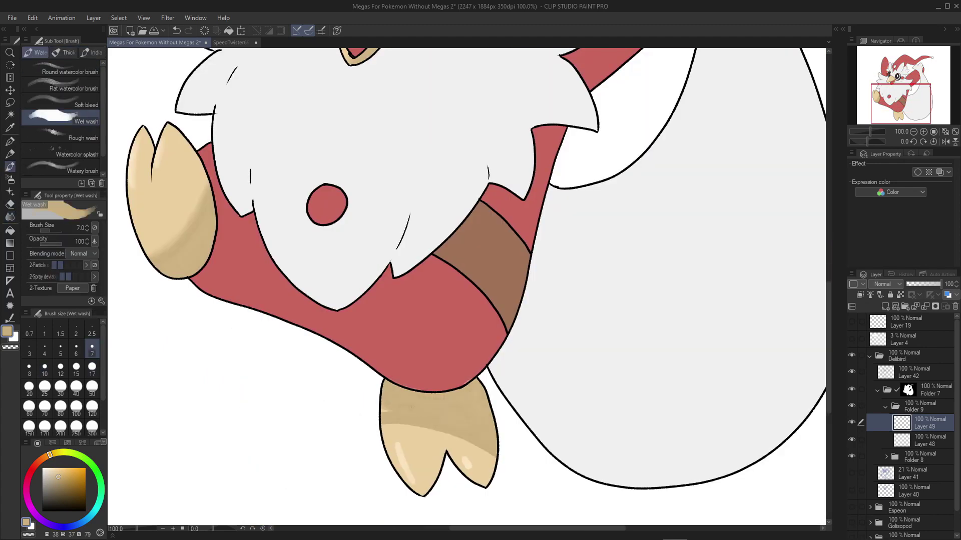
Blend the tan shading and cream highlights on the feet and beak with the Painterly blender
{"action": "key", "text": "j"}
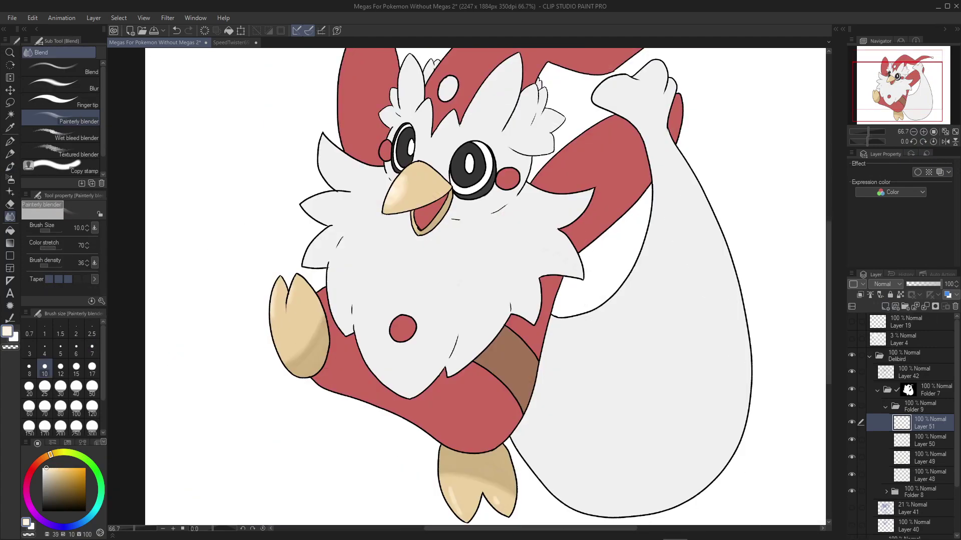
{"action": "mouse_move", "coordinate": [302, 263]}
{"action": "left_mouse_down"}
{"action": "mouse_move", "coordinate": [425, 290]}
{"action": "mouse_move", "coordinate": [551, 198]}
{"action": "left_mouse_up"}
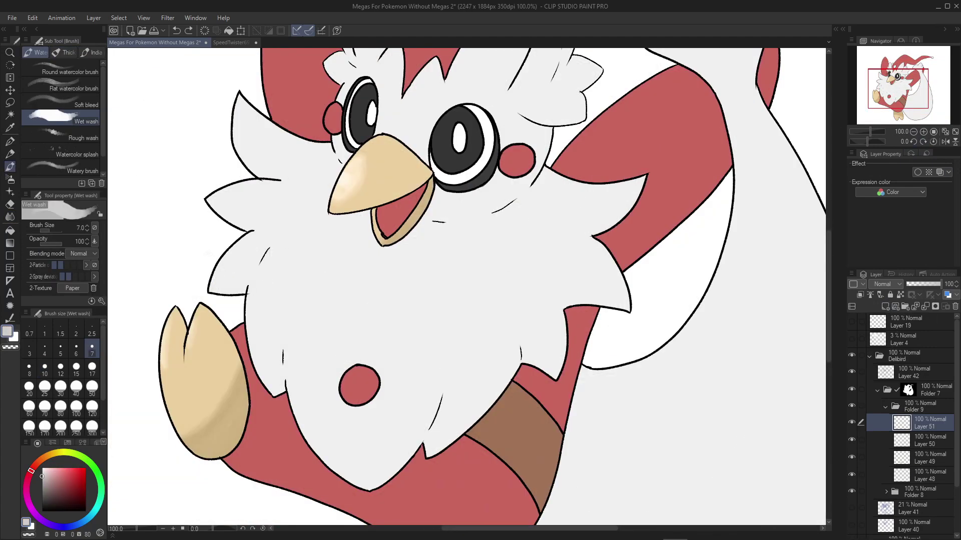
Paint jagged grey shadows across the lower beard on Layer 51 with Wet wash and blend their upper edges
{"action": "mouse_move", "coordinate": [625, 308]}
{"action": "left_mouse_down"}
{"action": "mouse_move", "coordinate": [458, 350]}
{"action": "mouse_move", "coordinate": [225, 290]}
{"action": "mouse_move", "coordinate": [285, 410]}
{"action": "mouse_move", "coordinate": [423, 330]}
{"action": "mouse_move", "coordinate": [596, 302]}
{"action": "left_mouse_up"}
{"action": "mouse_move", "coordinate": [550, 340]}
{"action": "left_mouse_down"}
{"action": "mouse_move", "coordinate": [495, 396]}
{"action": "mouse_move", "coordinate": [300, 430]}
{"action": "mouse_move", "coordinate": [400, 495]}
{"action": "left_mouse_up"}
{"action": "key", "text": "j"}
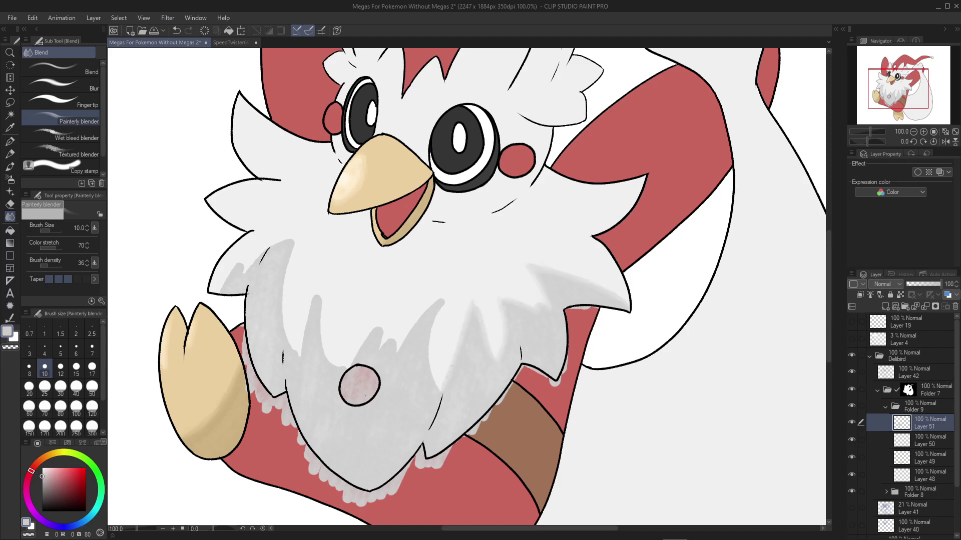
{"action": "left_click_drag", "start_coordinate": [435, 303], "coordinate": [501, 354]}
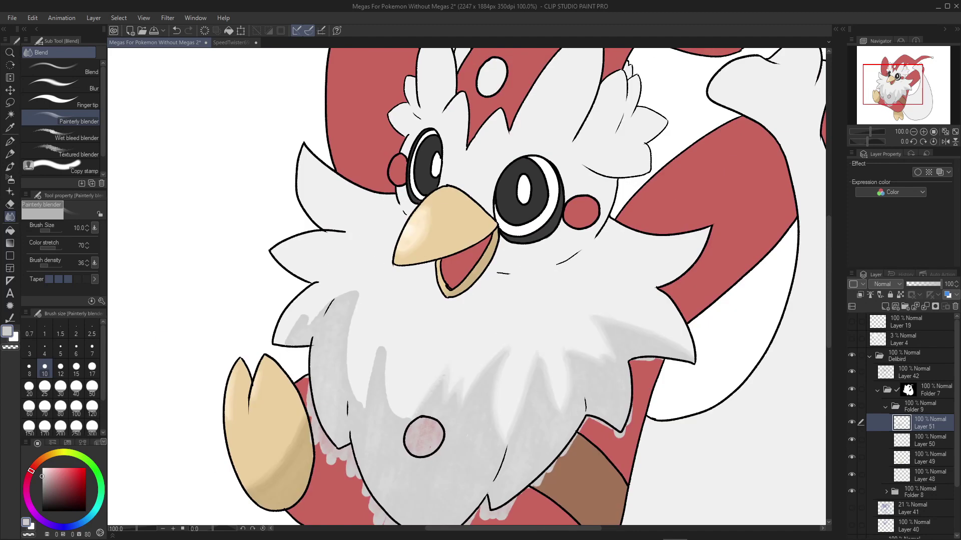
{"action": "left_click_drag", "start_coordinate": [465, 242], "coordinate": [531, 289]}
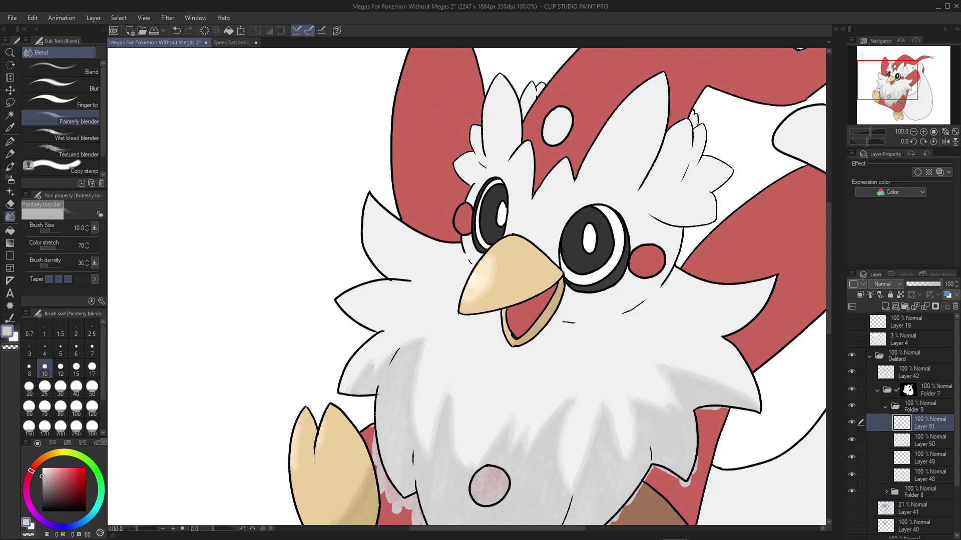
Erase the grey shading that spills outside the beard onto the red body, brown belt and chest button
{"action": "left_click_drag", "start_coordinate": [467, 287], "coordinate": [411, 119]}
{"action": "key", "text": "e"}
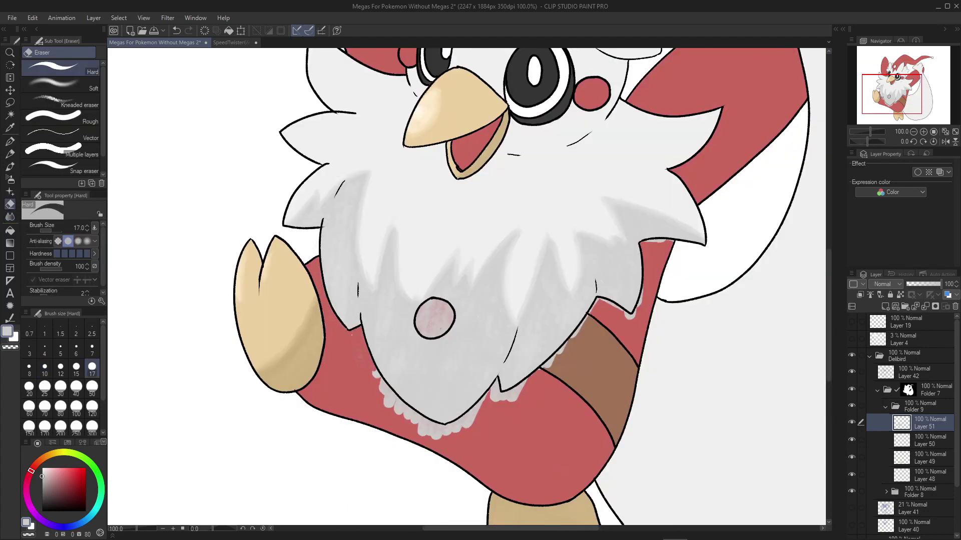
{"action": "left_click_drag", "start_coordinate": [450, 301], "coordinate": [404, 260]}
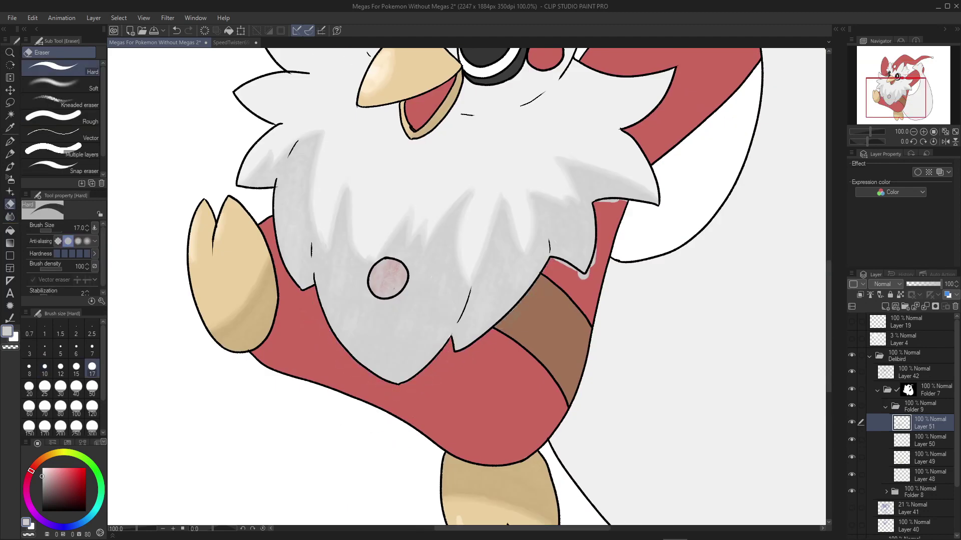
{"action": "scroll", "coordinate": [466, 290], "scroll_direction": "down", "scroll_amount": 2}
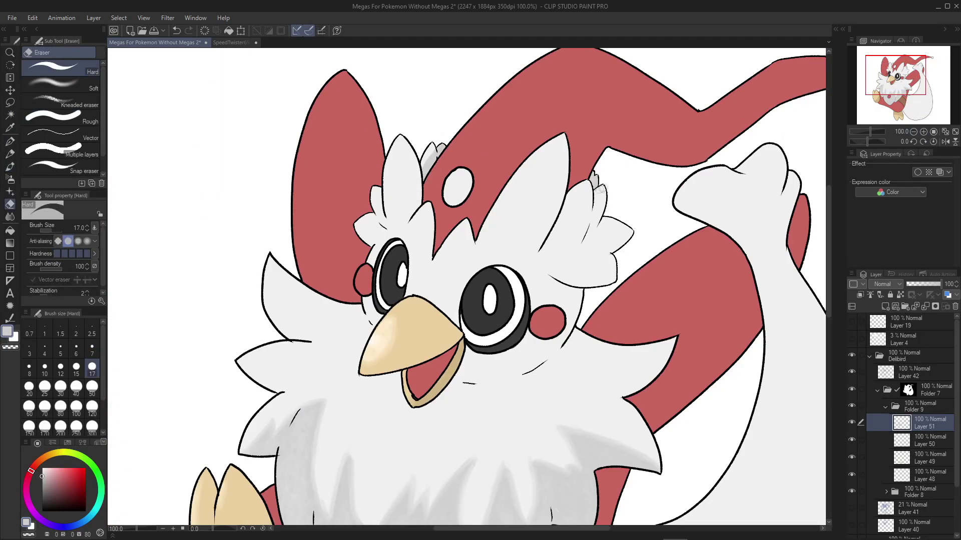
Paint a light grey Wet wash shadow along the near cheek and jaw, keeping the red cheek spot clear
{"action": "left_click", "coordinate": [75, 120]}
{"action": "key", "text": "b"}
{"action": "left_click_drag", "start_coordinate": [481, 301], "coordinate": [464, 255]}
{"action": "left_click_drag", "start_coordinate": [532, 226], "coordinate": [452, 335]}
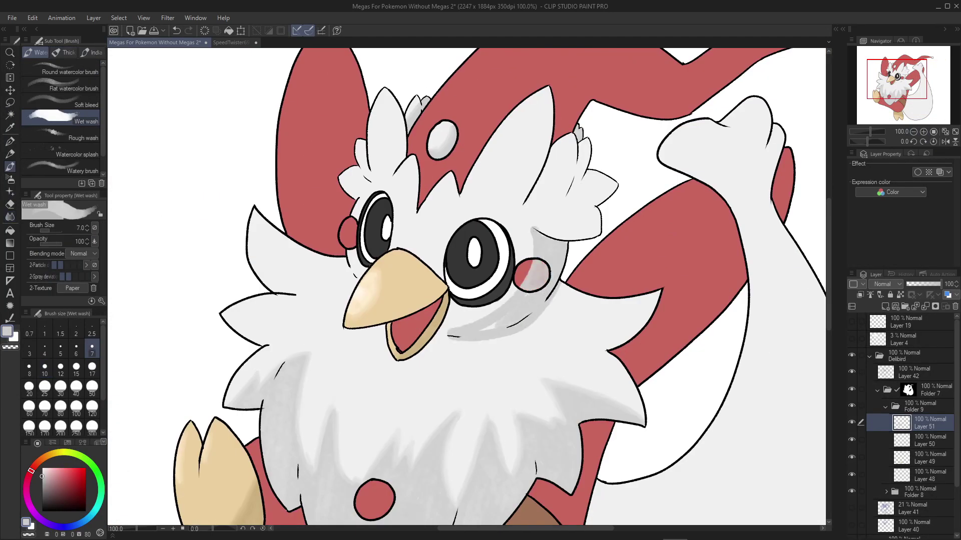
{"action": "key", "text": "j"}
{"action": "key", "text": "ctrl+z"}
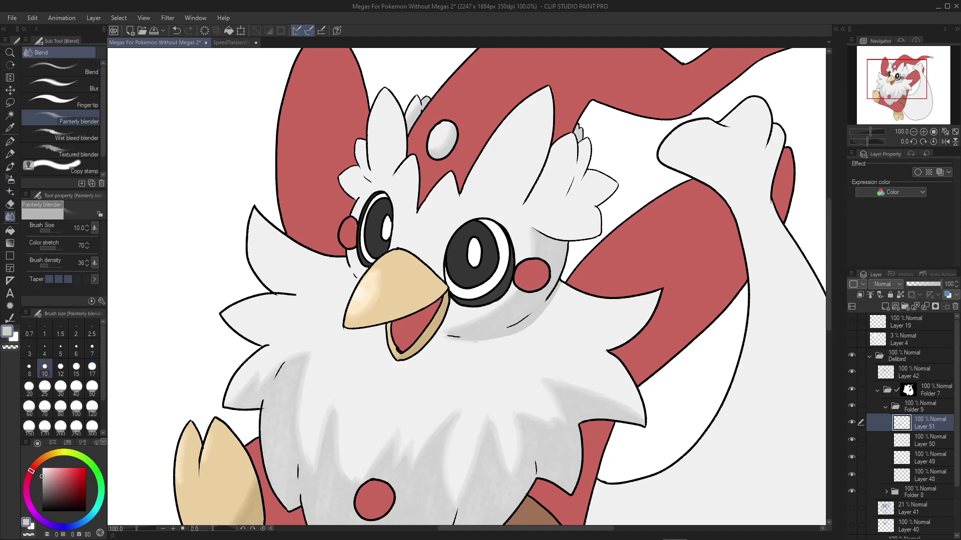
Blend the cheek shadow and add soft grey shading to the feather tuft beside the near eye
{"action": "left_click_drag", "start_coordinate": [451, 250], "coordinate": [381, 300]}
{"action": "mouse_move", "coordinate": [496, 185]}
{"action": "left_mouse_down"}
{"action": "mouse_move", "coordinate": [495, 245]}
{"action": "mouse_move", "coordinate": [530, 210]}
{"action": "mouse_move", "coordinate": [490, 275]}
{"action": "left_mouse_up"}
{"action": "left_click_drag", "start_coordinate": [450, 251], "coordinate": [538, 296]}
{"action": "key", "text": "e"}
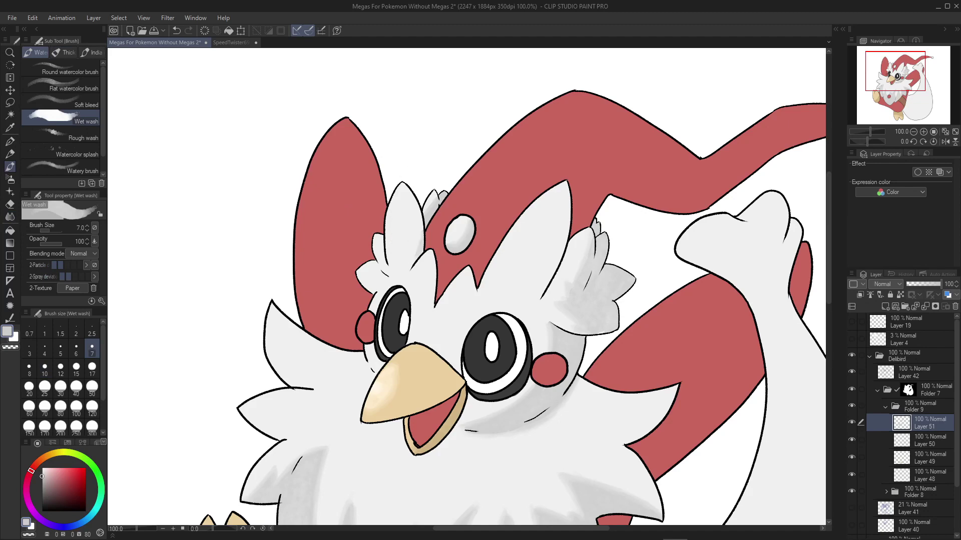
Paint the curved upper edge and the body-side start of a grey shadow on the white sack
{"action": "key", "text": "b"}
{"action": "key", "text": "ctrl+minus"}
{"action": "left_click_drag", "start_coordinate": [636, 270], "coordinate": [548, 343]}
{"action": "left_click_drag", "start_coordinate": [511, 334], "coordinate": [480, 430]}
{"action": "scroll", "coordinate": [483, 381], "scroll_direction": "up", "scroll_amount": 1}
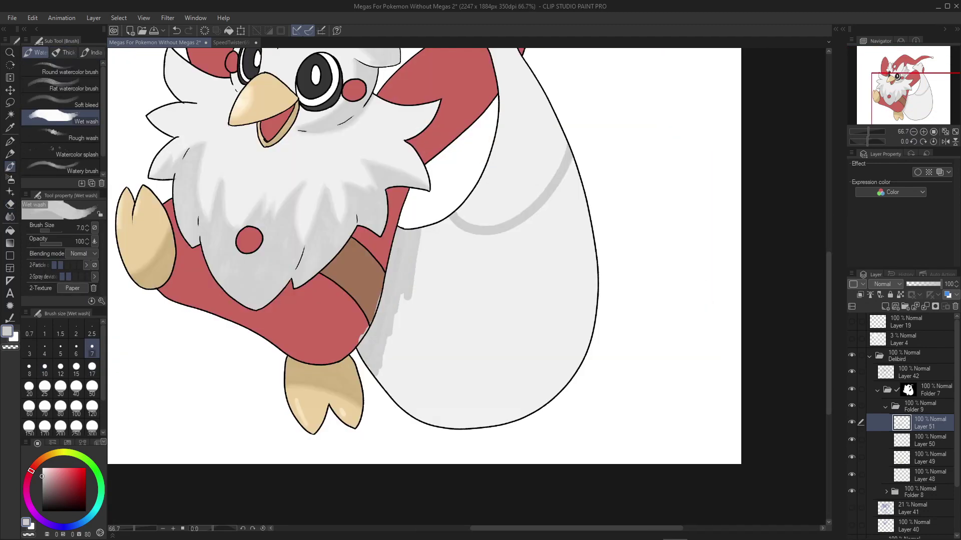
Fill the sack below the curved shadow edge with grey Wet wash strokes
{"action": "left_click_drag", "start_coordinate": [365, 230], "coordinate": [390, 405]}
{"action": "left_click_drag", "start_coordinate": [415, 301], "coordinate": [593, 428]}
{"action": "mouse_move", "coordinate": [596, 390]}
{"action": "left_mouse_down"}
{"action": "mouse_move", "coordinate": [556, 161]}
{"action": "mouse_move", "coordinate": [430, 240]}
{"action": "left_mouse_up"}
{"action": "left_click_drag", "start_coordinate": [440, 236], "coordinate": [421, 325]}
{"action": "left_click_drag", "start_coordinate": [540, 250], "coordinate": [520, 355]}
{"action": "left_click_drag", "start_coordinate": [466, 285], "coordinate": [456, 340]}
{"action": "left_click_drag", "start_coordinate": [526, 211], "coordinate": [500, 341]}
{"action": "mouse_move", "coordinate": [501, 235]}
{"action": "left_mouse_down"}
{"action": "mouse_move", "coordinate": [451, 270]}
{"action": "mouse_move", "coordinate": [471, 350]}
{"action": "left_mouse_up"}
{"action": "left_click_drag", "start_coordinate": [435, 300], "coordinate": [433, 323]}
{"action": "scroll", "coordinate": [424, 291], "scroll_direction": "up", "scroll_amount": 2}
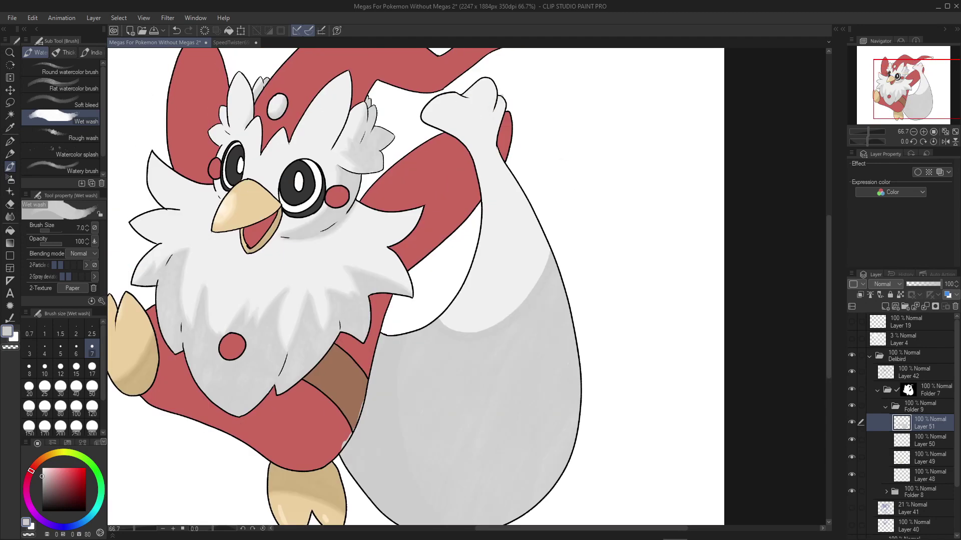
Blend the upper edge of the sack's grey shadow with the Painterly blender
{"action": "key", "text": "j"}
{"action": "scroll", "coordinate": [424, 290], "scroll_direction": "down", "scroll_amount": 2}
{"action": "scroll", "coordinate": [424, 291], "scroll_direction": "up", "scroll_amount": 1}
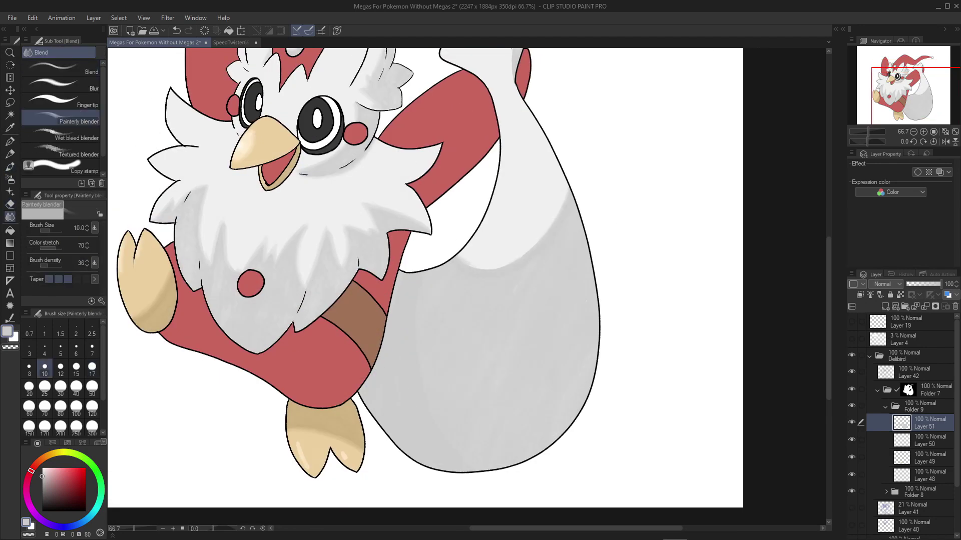
Try a second, darker grey shadow sweeping around the body side and bottom of the sack, and blend it
{"action": "scroll", "coordinate": [424, 291], "scroll_direction": "up", "scroll_amount": 1}
{"action": "key", "text": "b"}
{"action": "mouse_move", "coordinate": [463, 331]}
{"action": "left_mouse_down"}
{"action": "mouse_move", "coordinate": [570, 503]}
{"action": "mouse_move", "coordinate": [598, 483]}
{"action": "left_mouse_up"}
{"action": "left_click_drag", "start_coordinate": [410, 366], "coordinate": [615, 481]}
{"action": "left_click_drag", "start_coordinate": [626, 445], "coordinate": [475, 505]}
{"action": "left_click_drag", "start_coordinate": [535, 450], "coordinate": [416, 440]}
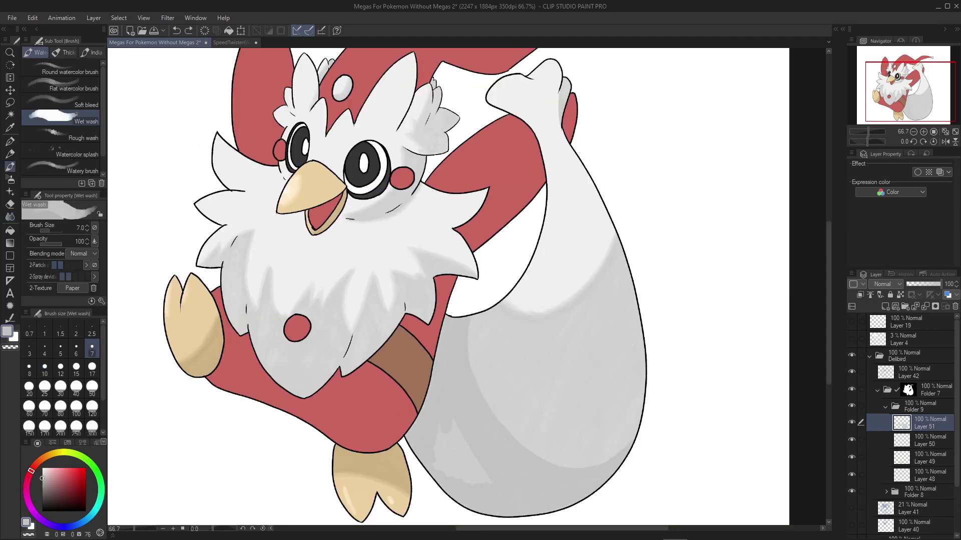
{"action": "key", "text": "j"}
{"action": "scroll", "coordinate": [424, 290], "scroll_direction": "down", "scroll_amount": 1}
{"action": "scroll", "coordinate": [424, 291], "scroll_direction": "up", "scroll_amount": 1}
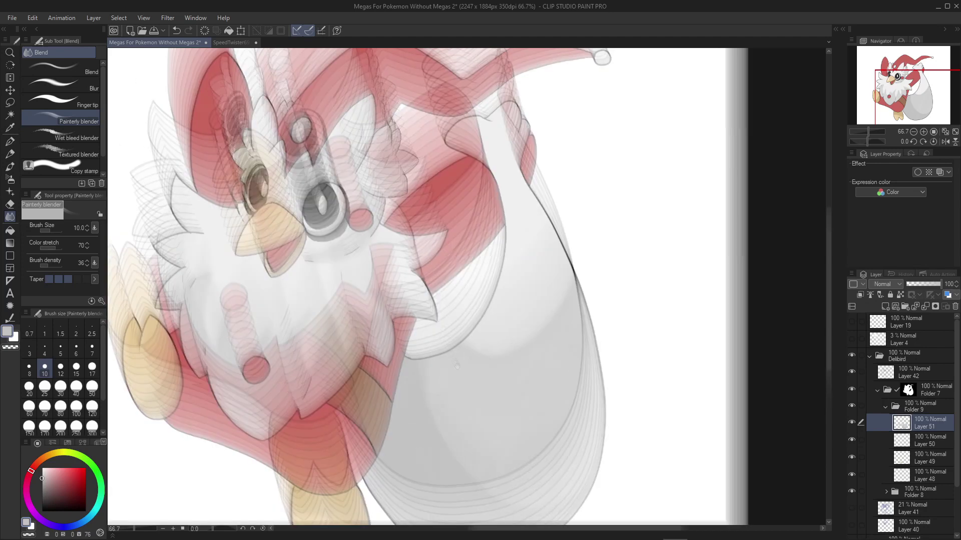
Paint a darker grey shadow band along the sack's side nearest the body and blend its edge
{"action": "key", "text": "b"}
{"action": "left_click_drag", "start_coordinate": [436, 298], "coordinate": [396, 431]}
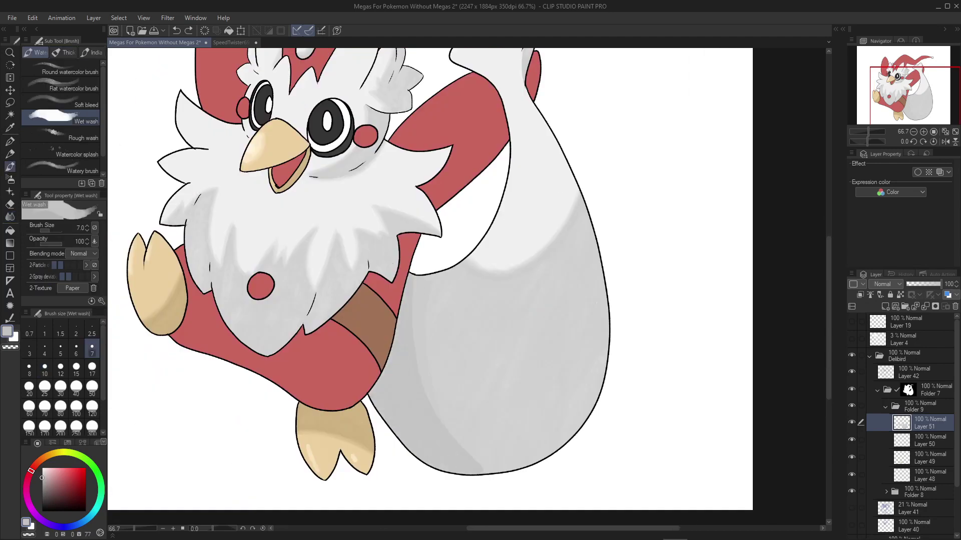
{"action": "key", "text": "j"}
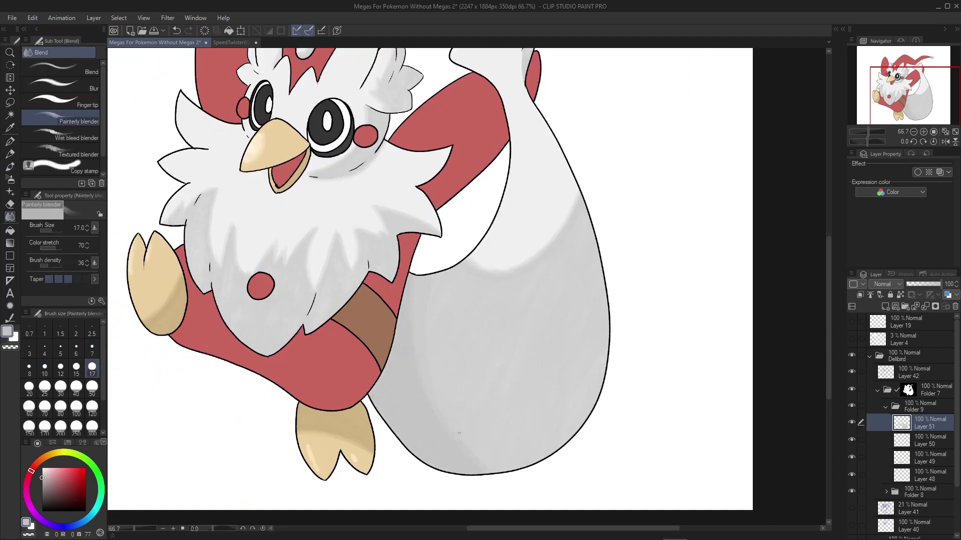
{"action": "key", "text": "ctrl+minus"}
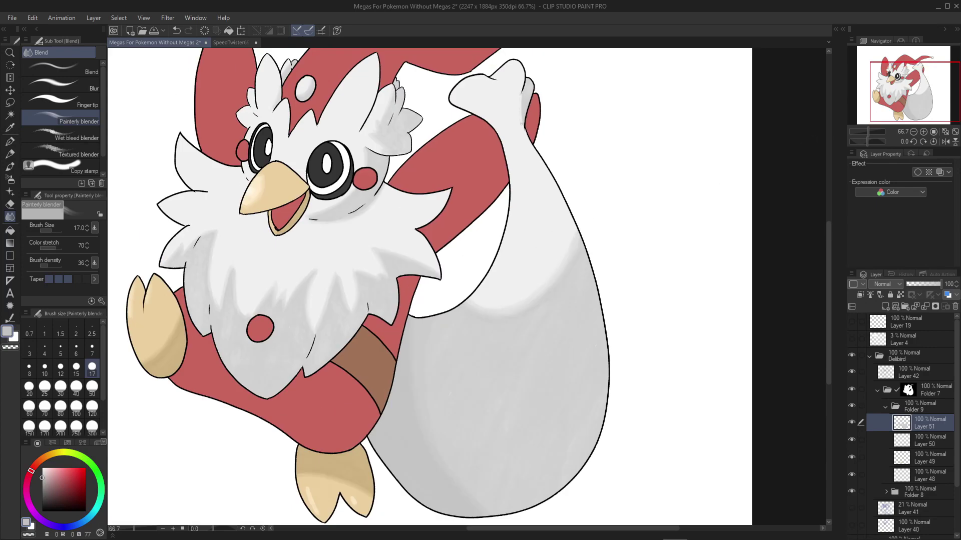
Lighten the grey shading on Layer 51 and shade the upper eye whites, erasing the spill over the irises
{"action": "key", "text": "ctrl+u"}
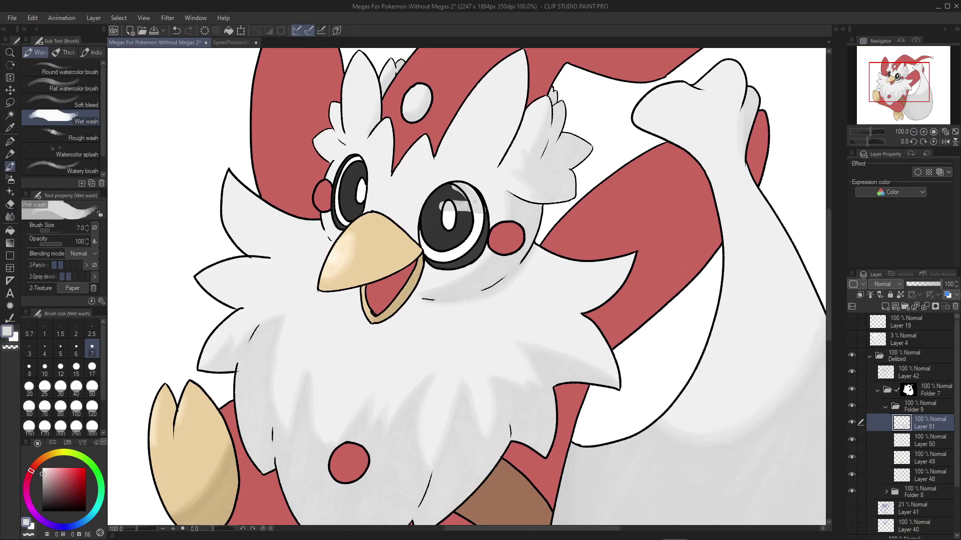
{"action": "key", "text": "e"}
{"action": "key", "text": "j"}
{"action": "key", "text": "e"}
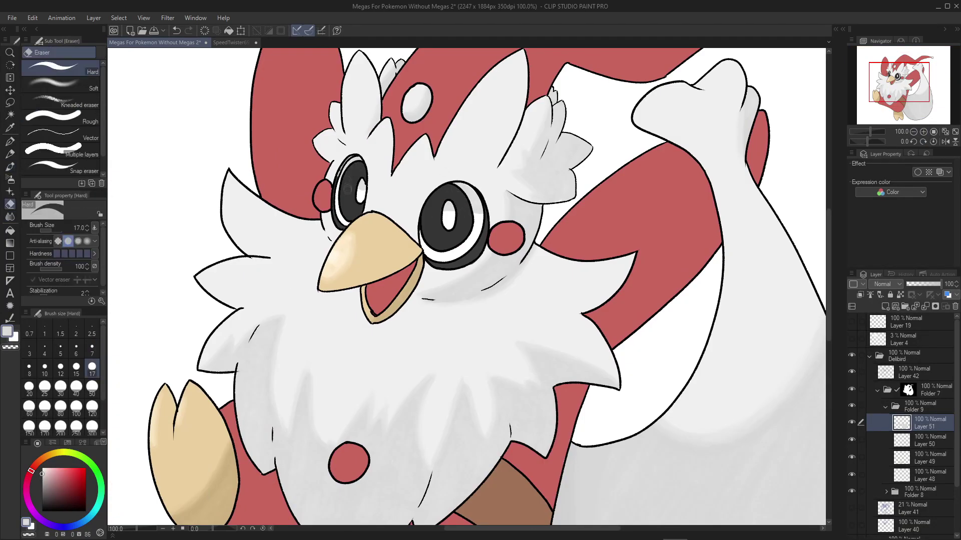
Add a warm brown-grey glow to the lower part of both irises and blend it smoothly
{"action": "key", "text": "j"}
{"action": "key", "text": "ctrl+0"}
{"action": "key", "text": "ctrl+alt+0"}
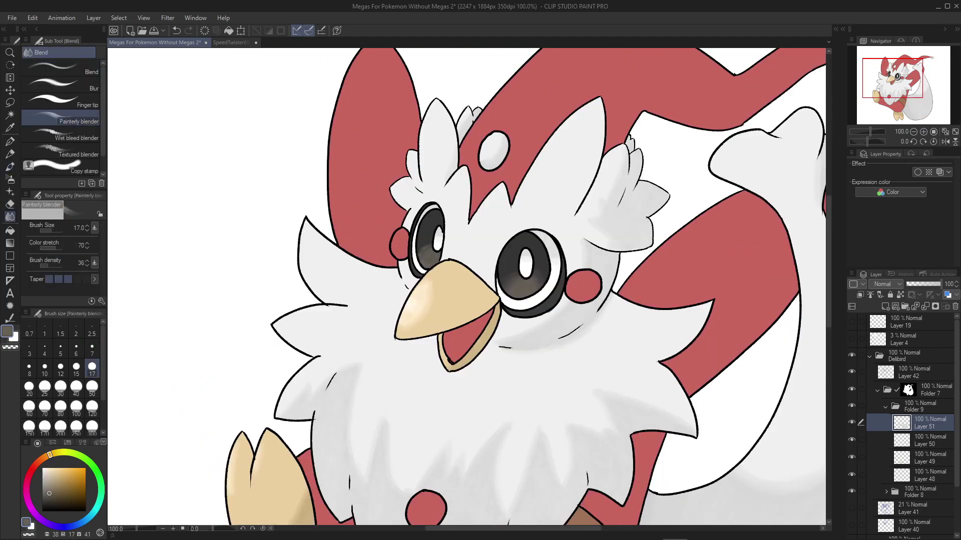
{"action": "key", "text": "e"}
Paint pink highlights on the red shape behind the head and the raised arm on Layer 52, and blend them
{"action": "key", "text": "ctrl+0"}
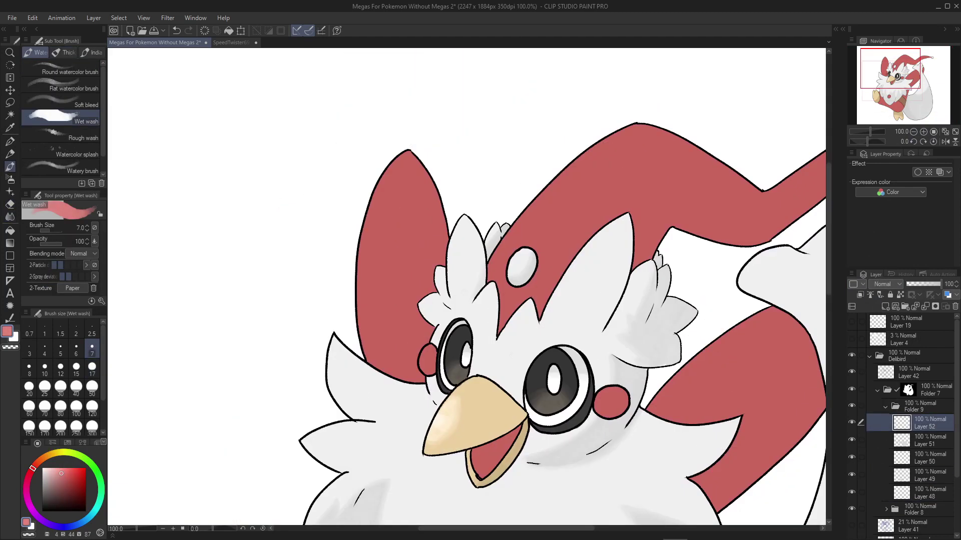
{"action": "key", "text": "j"}
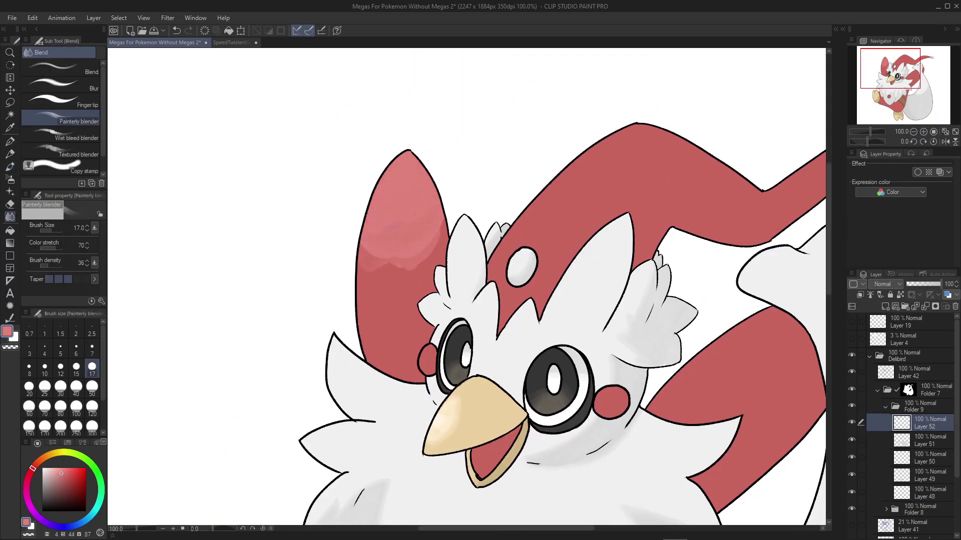
{"action": "left_click_drag", "start_coordinate": [374, 260], "coordinate": [360, 303]}
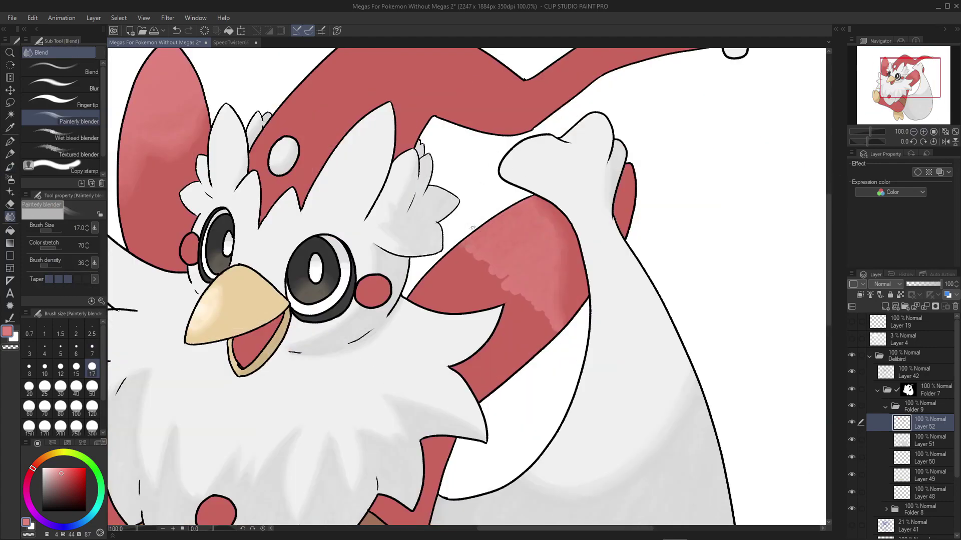
Flip the canvas view, lasso and transform the near eye's pupil highlight outline on Layer 42, and flip the view back
{"action": "key", "text": "h"}
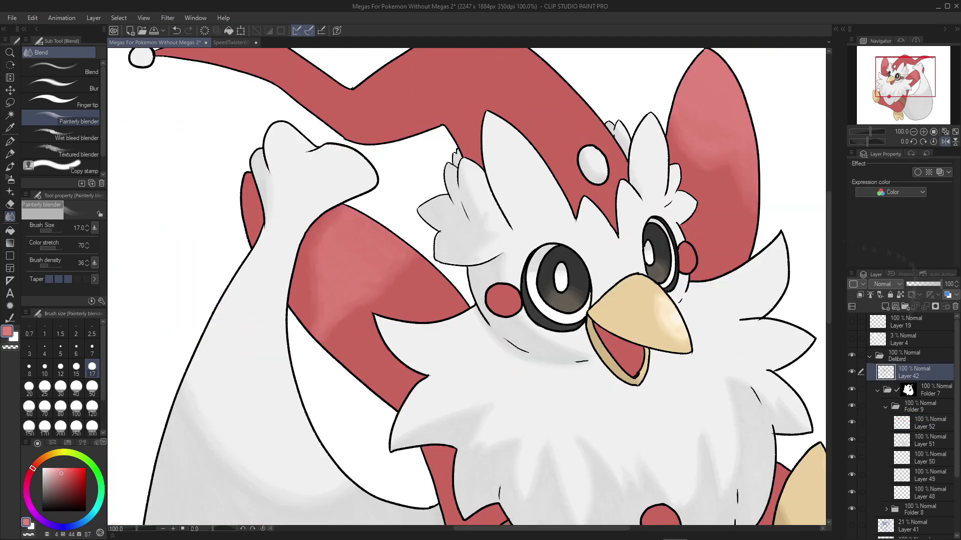
{"action": "key", "text": "m"}
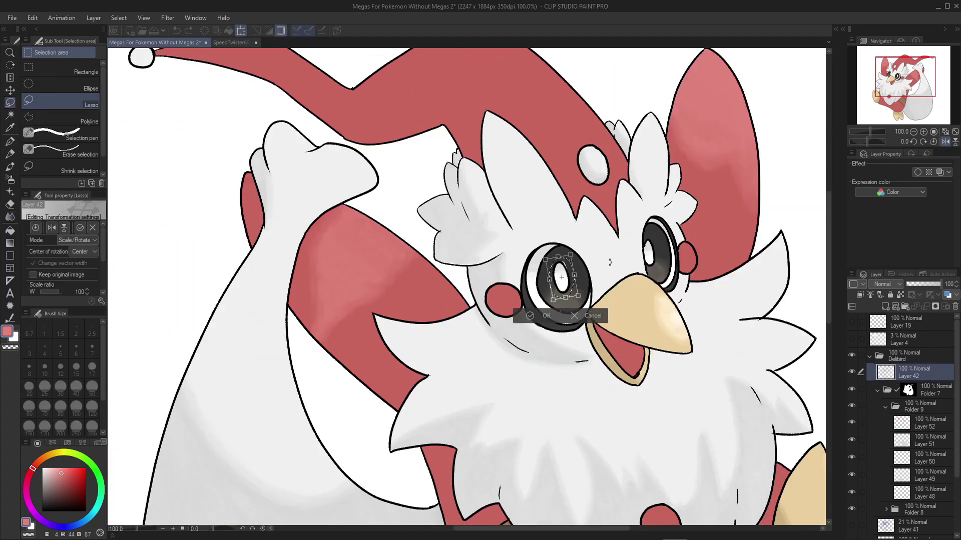
{"action": "key", "text": "h"}
Clean up the near eye's white highlight fill to match its adjusted outline and blend the surrounding iris shading on Layer 51
{"action": "left_click", "coordinate": [908, 372]}
{"action": "left_click", "coordinate": [371, 278], "text": "ctrl"}
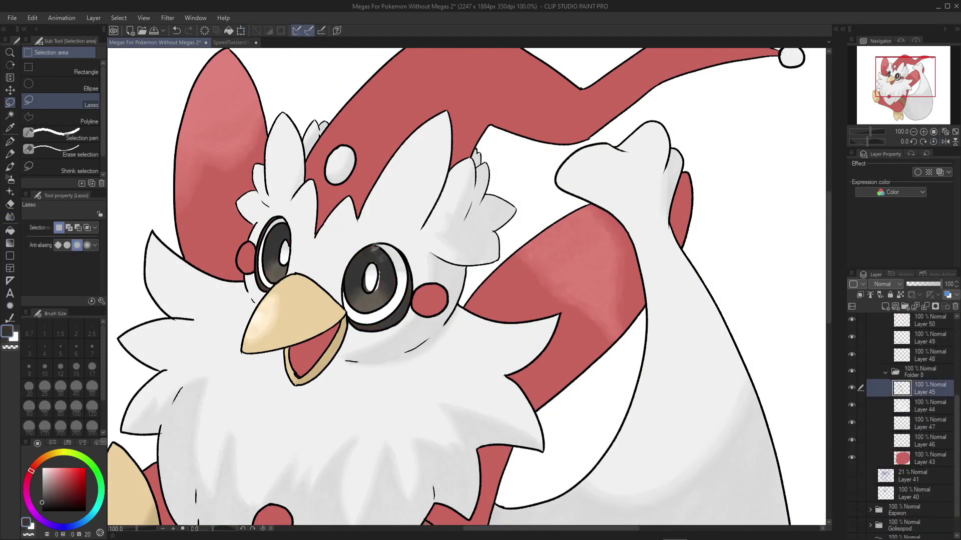
{"action": "key", "text": "e"}
{"action": "left_click_drag", "start_coordinate": [366, 278], "coordinate": [369, 290]}
{"action": "key", "text": "x"}
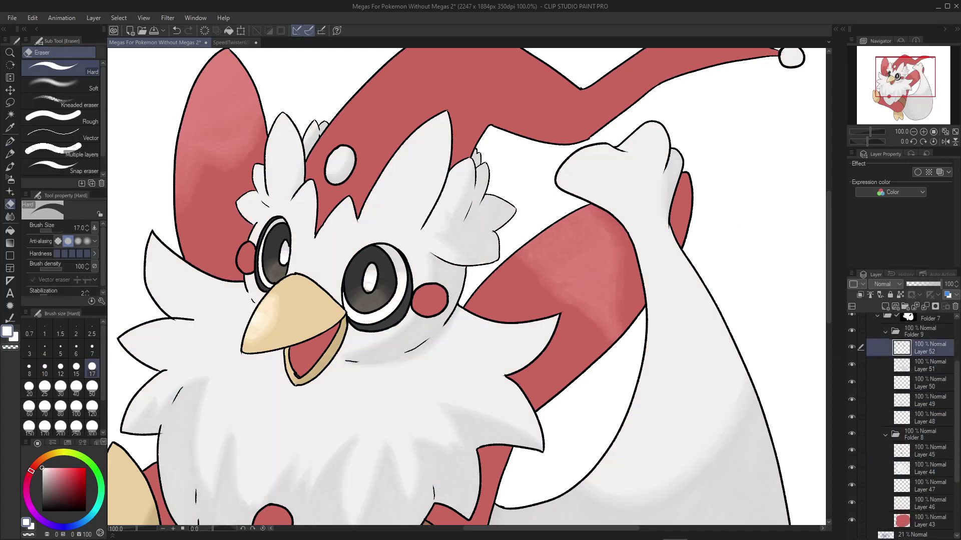
{"action": "left_click", "coordinate": [369, 295], "text": "ctrl"}
{"action": "key", "text": "j"}
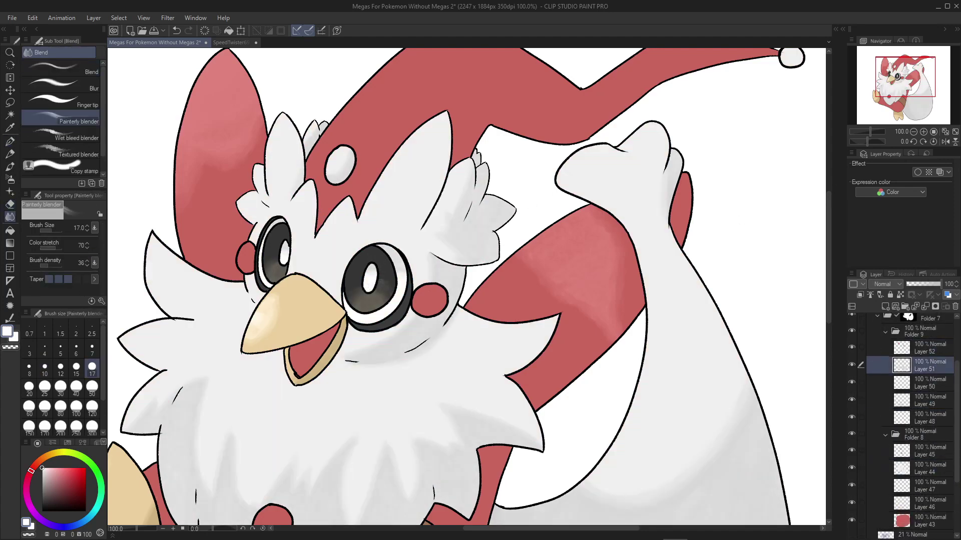
Paint pink highlights on the hat and the lower body, and blend them into the red
{"action": "scroll", "coordinate": [468, 290], "scroll_direction": "down", "scroll_amount": 4}
{"action": "key", "text": "b"}
{"action": "key", "text": "x"}
{"action": "scroll", "coordinate": [467, 290], "scroll_direction": "up", "scroll_amount": 2}
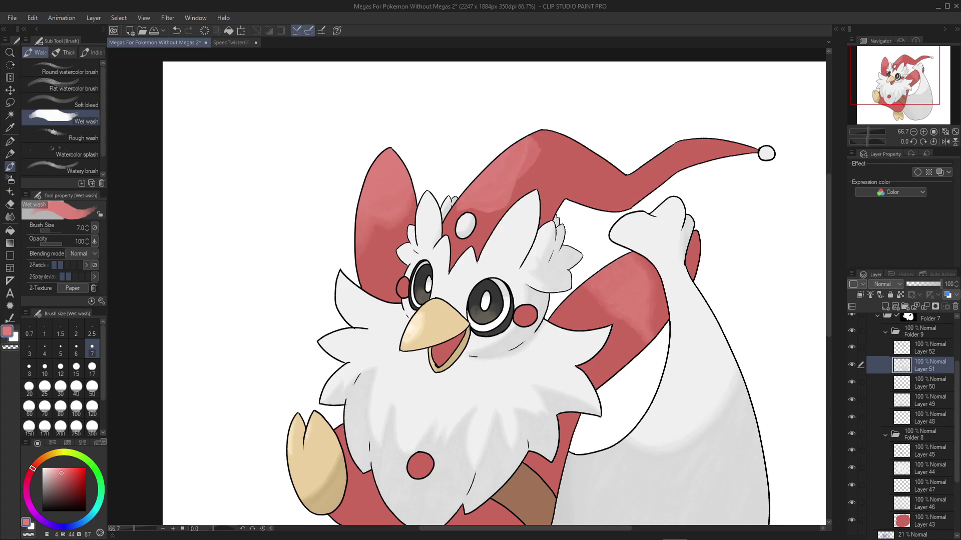
{"action": "scroll", "coordinate": [518, 170], "scroll_direction": "up", "scroll_amount": 1}
{"action": "key", "text": "j"}
{"action": "key", "text": "b"}
{"action": "scroll", "coordinate": [819, 182], "scroll_direction": "down", "scroll_amount": 1}
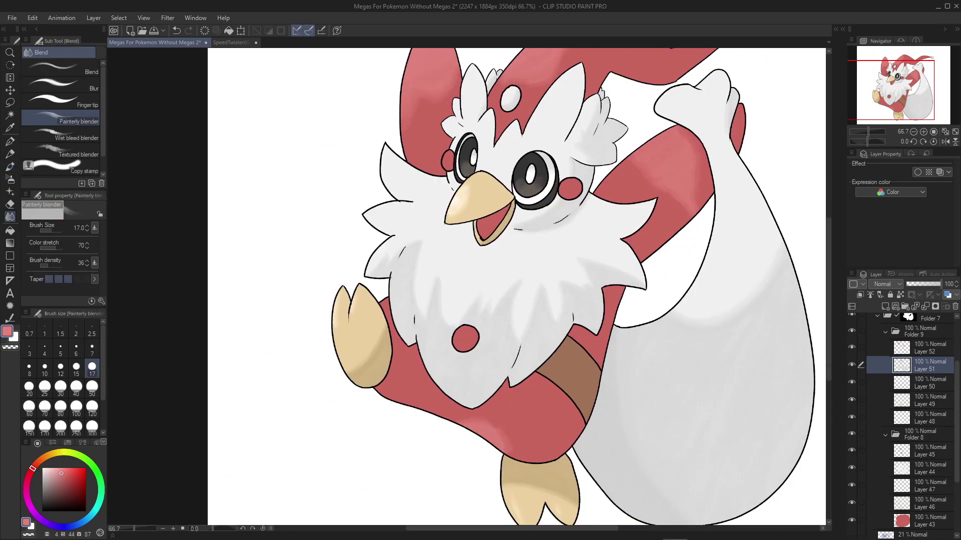
{"action": "scroll", "coordinate": [515, 285], "scroll_direction": "up", "scroll_amount": 2}
{"action": "scroll", "coordinate": [671, 112], "scroll_direction": "up", "scroll_amount": 1}
{"action": "key", "text": "j"}
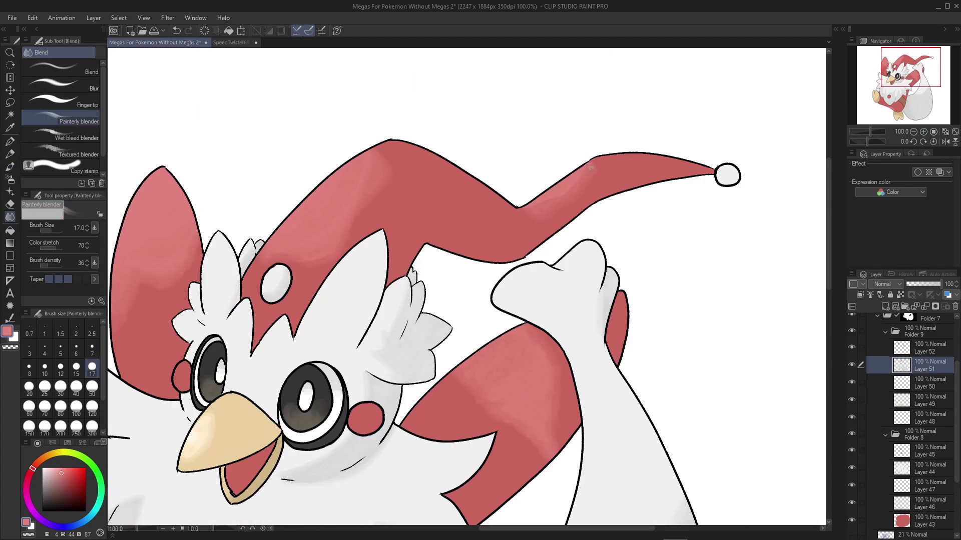
Create a new layer above Layer 51 and paint a lighter pink highlight on the hat's front slope, blending it smoothly
{"action": "scroll", "coordinate": [748, 204], "scroll_direction": "down", "scroll_amount": 1}
{"action": "key", "text": "ctrl+shift+n"}
{"action": "key", "text": "b"}
{"action": "scroll", "coordinate": [480, 286], "scroll_direction": "up", "scroll_amount": 1}
{"action": "left_click_drag", "start_coordinate": [495, 275], "coordinate": [531, 236]}
{"action": "key", "text": "j"}
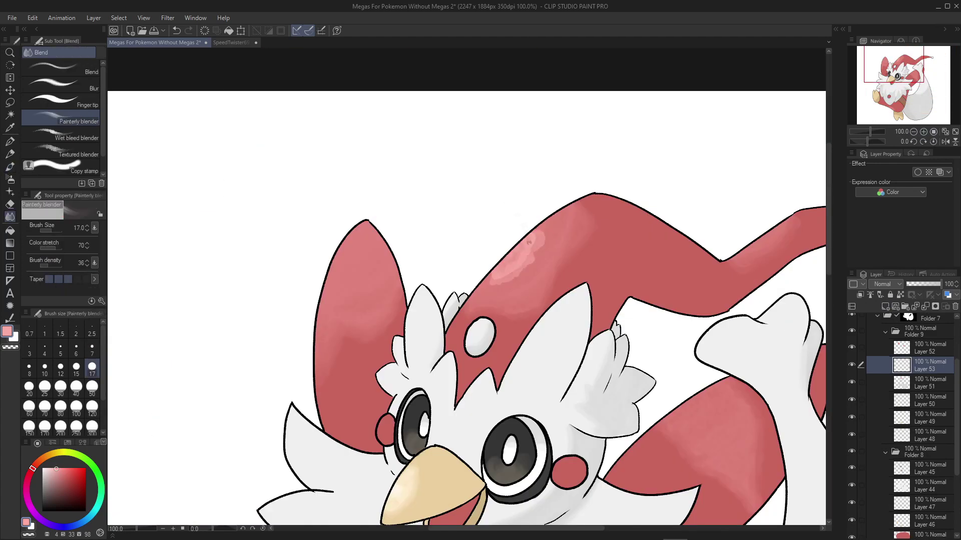
{"action": "key", "text": "b"}
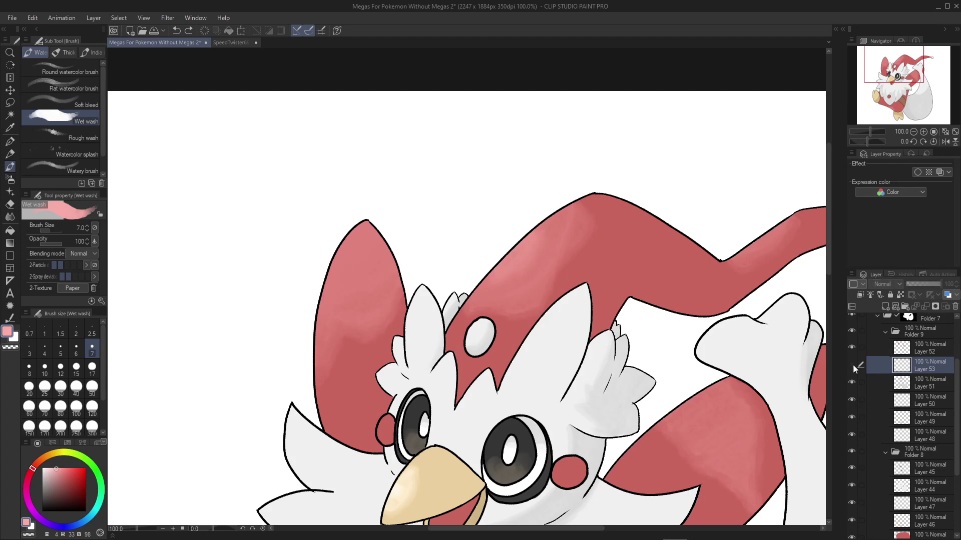
{"action": "key", "text": "m"}
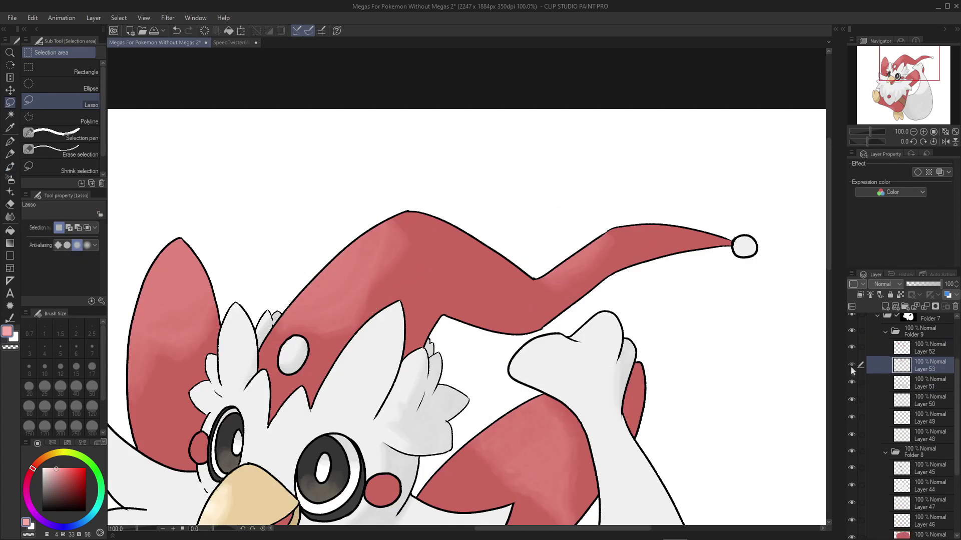
{"action": "key", "text": "ctrl+e"}
{"action": "key", "text": "ctrl+minus"}
{"action": "key", "text": "ctrl+z"}
{"action": "key", "text": "ctrl+z"}
Paint lighter pink highlights along the hat's front slope on Layer 53 above Layer 52, and blend them
{"action": "key", "text": "b"}
{"action": "scroll", "coordinate": [423, 174], "scroll_direction": "up", "scroll_amount": 3}
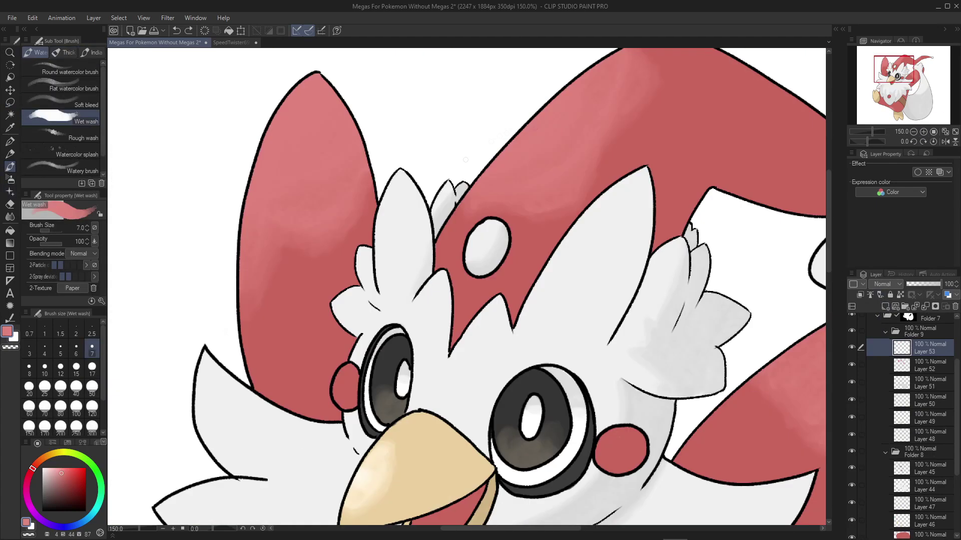
{"action": "left_click_drag", "start_coordinate": [539, 123], "coordinate": [454, 247]}
{"action": "key", "text": "j"}
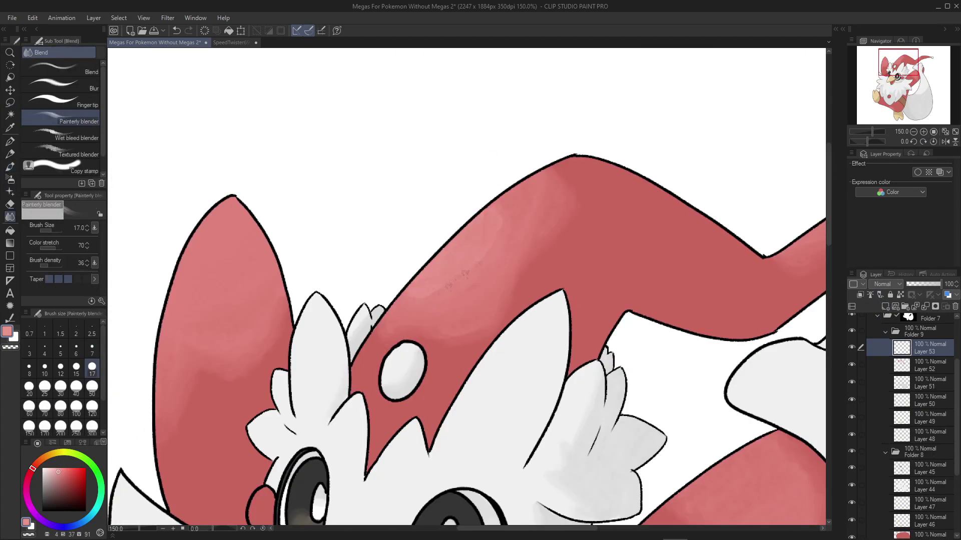
{"action": "key", "text": "ctrl+minus"}
{"action": "key", "text": "ctrl+minus"}
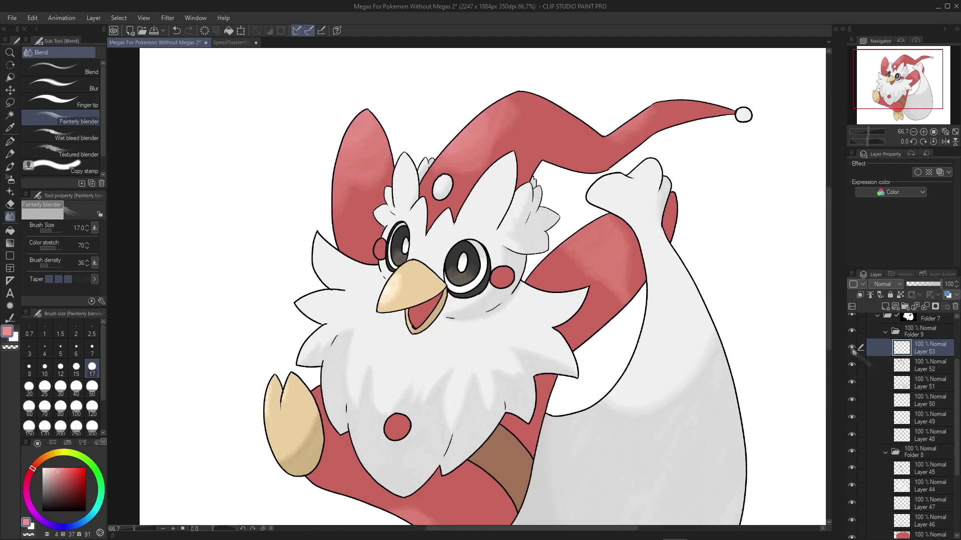
{"action": "left_click", "coordinate": [873, 365]}
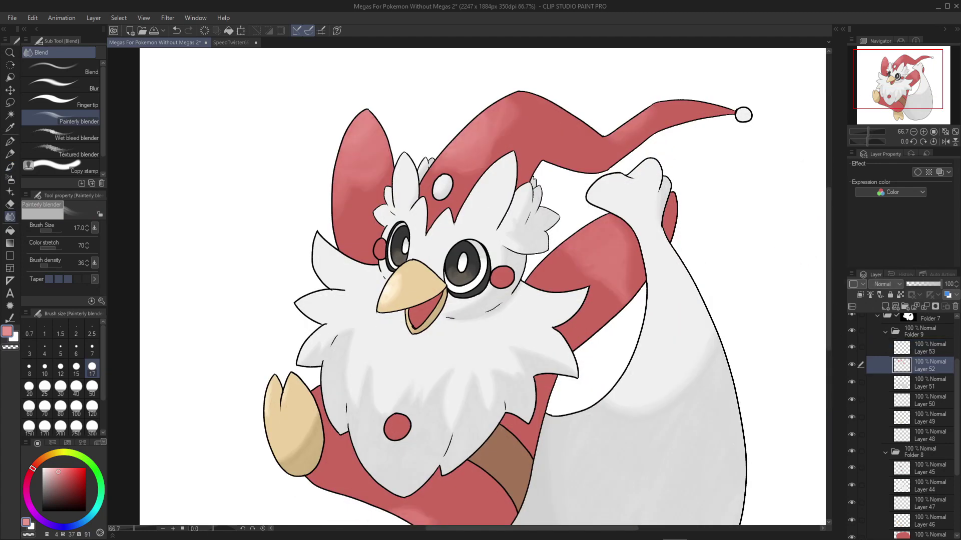
{"action": "left_click_drag", "start_coordinate": [898, 78], "coordinate": [901, 80]}
{"action": "left_click", "coordinate": [896, 348]}
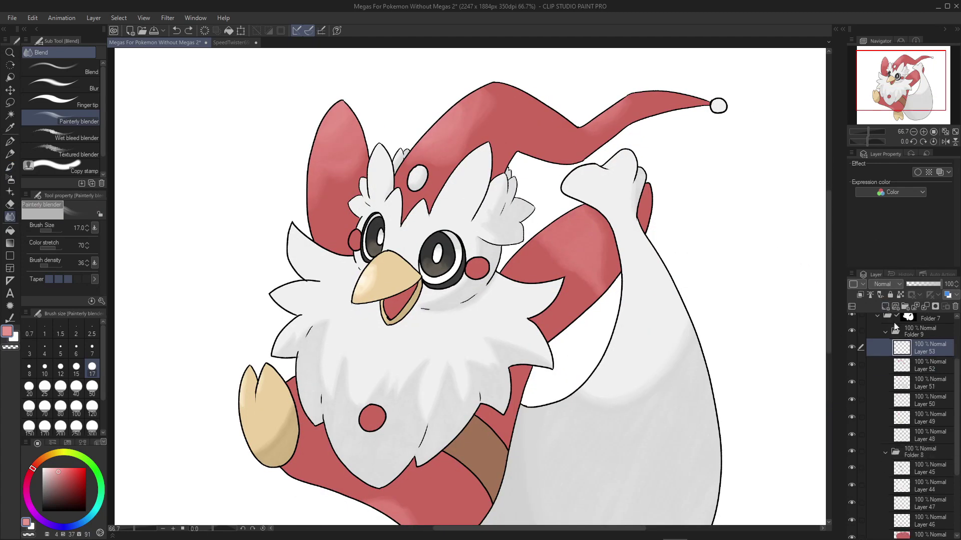
Create Layer 54 below Layer 52 and paint dark red shadows on the hat and cheeks, blending their edges
{"action": "key", "text": "ctrl+shift+n"}
{"action": "left_click", "coordinate": [92, 350]}
{"action": "scroll", "coordinate": [369, 231], "scroll_direction": "up", "scroll_amount": 2}
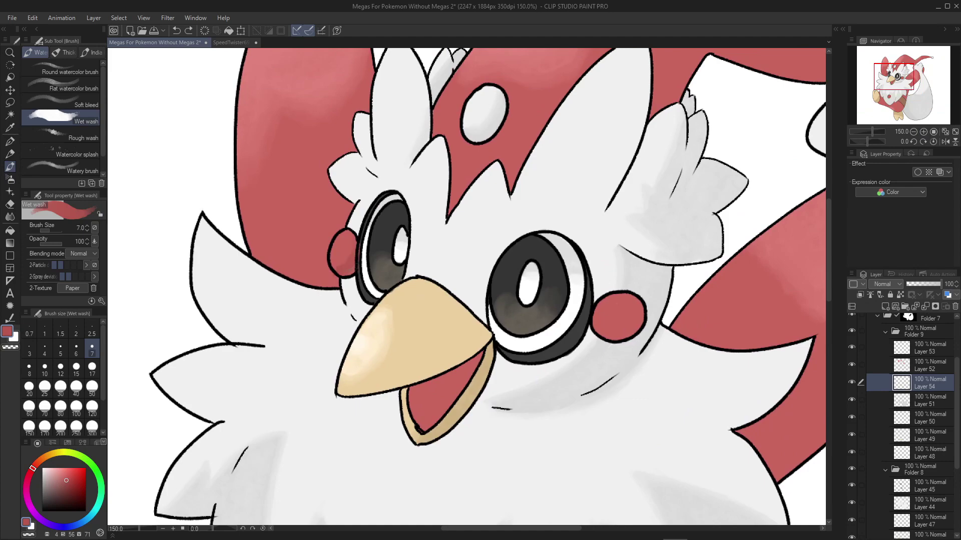
{"action": "key", "text": "b"}
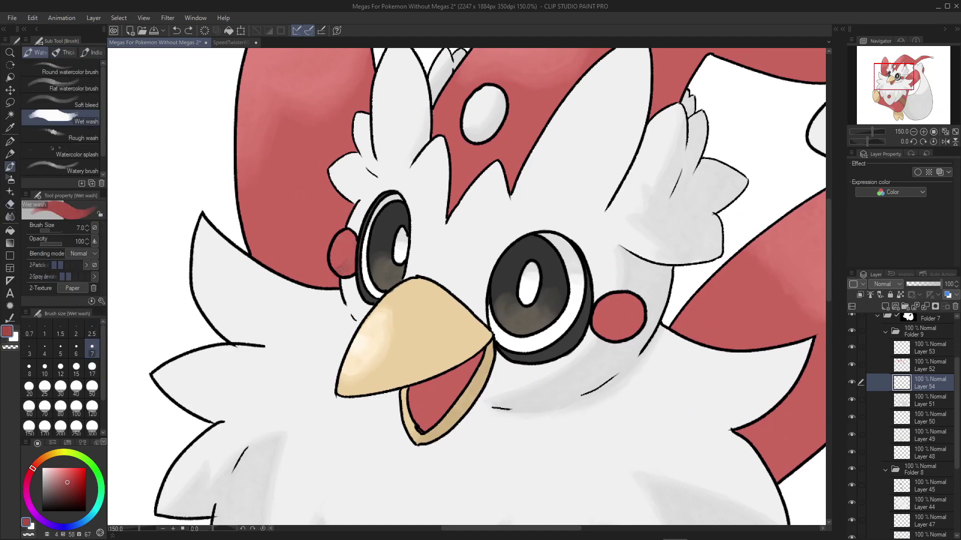
{"action": "key", "text": "j"}
{"action": "mouse_move", "coordinate": [450, 275]}
{"action": "left_mouse_down"}
{"action": "mouse_move", "coordinate": [375, 237]}
{"action": "mouse_move", "coordinate": [536, 245]}
{"action": "left_mouse_up"}
{"action": "scroll", "coordinate": [467, 287], "scroll_direction": "down", "scroll_amount": 1}
Paint dark red shadows on the raised arm beside the chest fluff and soften the edges
{"action": "key", "text": "e"}
{"action": "mouse_move", "coordinate": [370, 280]}
{"action": "left_mouse_down"}
{"action": "mouse_move", "coordinate": [370, 308]}
{"action": "mouse_move", "coordinate": [538, 240]}
{"action": "left_mouse_up"}
{"action": "key", "text": "j"}
{"action": "mouse_move", "coordinate": [538, 240]}
{"action": "left_mouse_down"}
{"action": "mouse_move", "coordinate": [385, 216]}
{"action": "mouse_move", "coordinate": [579, 308]}
{"action": "left_mouse_up"}
{"action": "left_click_drag", "start_coordinate": [467, 287], "coordinate": [311, 101]}
{"action": "left_click_drag", "start_coordinate": [500, 245], "coordinate": [455, 350]}
{"action": "left_click_drag", "start_coordinate": [415, 255], "coordinate": [468, 338]}
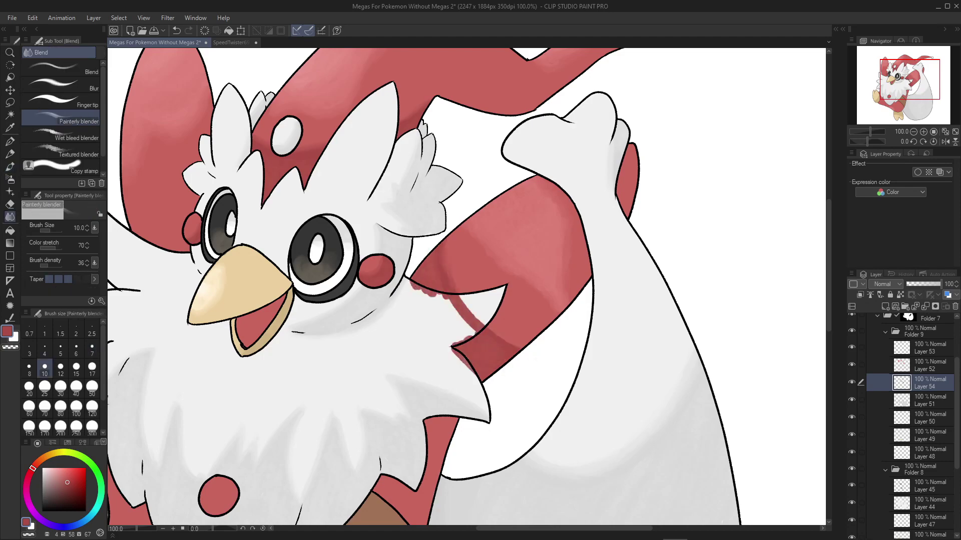
Paint a dark red shadow down the body's side and underside, and erase the spill on the fluff and brown band
{"action": "key", "text": "b"}
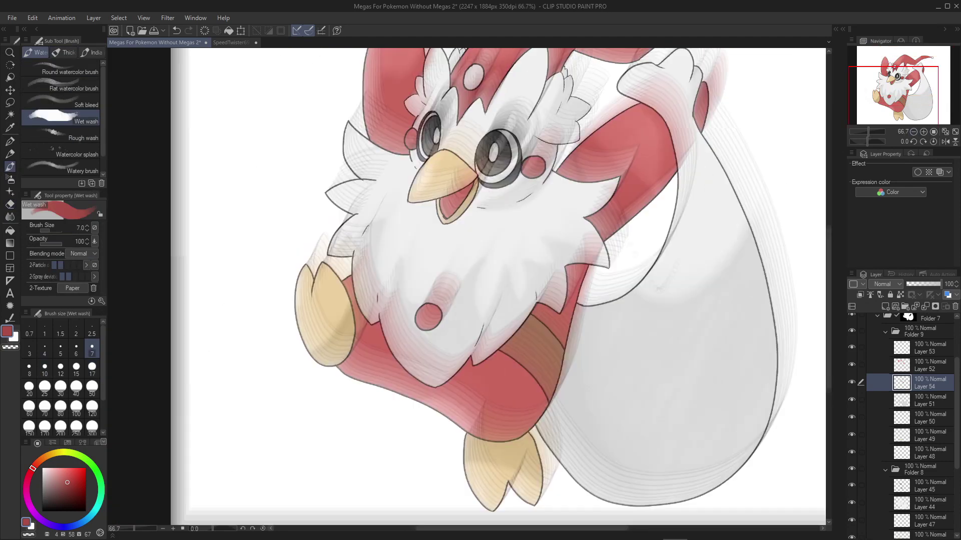
{"action": "left_click_drag", "start_coordinate": [520, 411], "coordinate": [487, 438]}
{"action": "left_click_drag", "start_coordinate": [576, 273], "coordinate": [543, 419]}
{"action": "left_click_drag", "start_coordinate": [550, 375], "coordinate": [488, 452]}
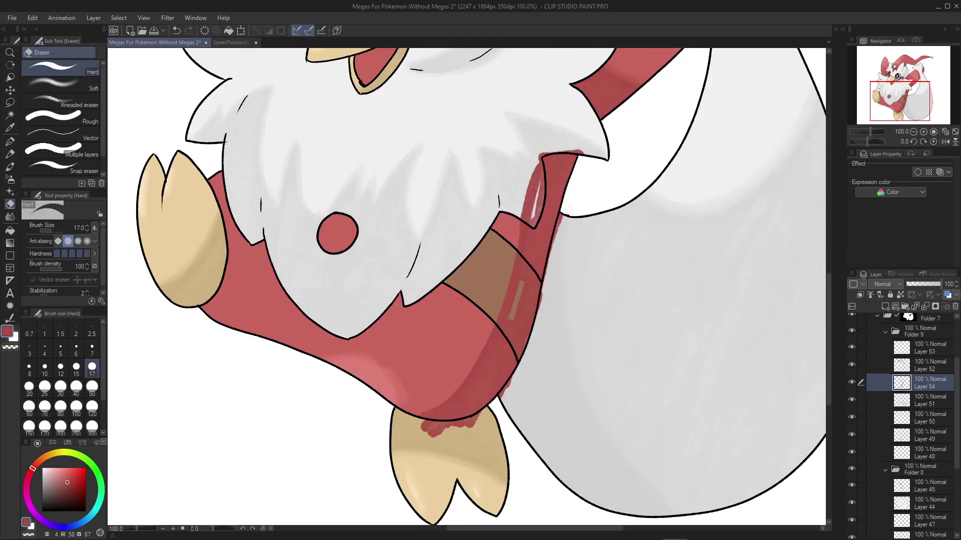
{"action": "key", "text": "e"}
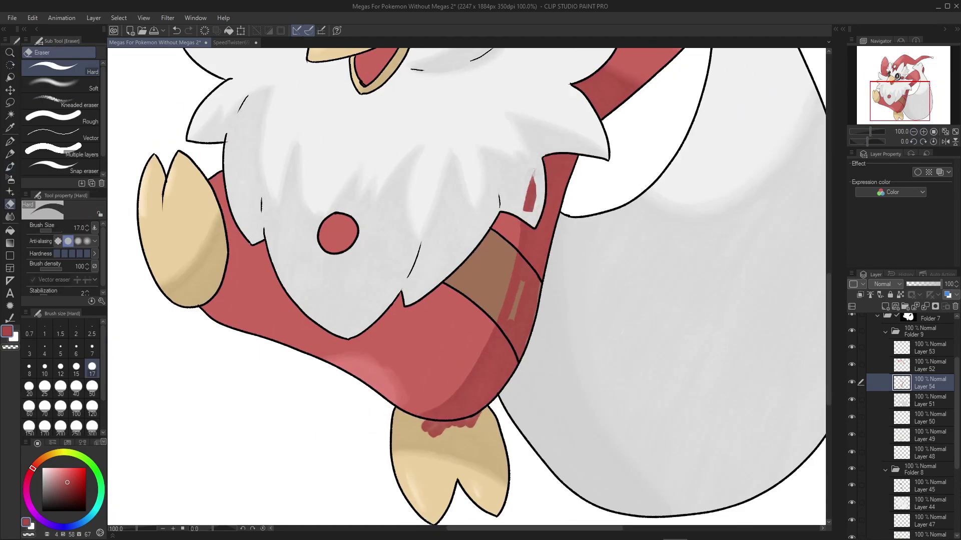
{"action": "left_click_drag", "start_coordinate": [530, 170], "coordinate": [526, 285]}
{"action": "left_click_drag", "start_coordinate": [523, 293], "coordinate": [500, 360]}
Blend the body shadow and add dark red shading beside the raised foot and on the chest button
{"action": "key", "text": "j"}
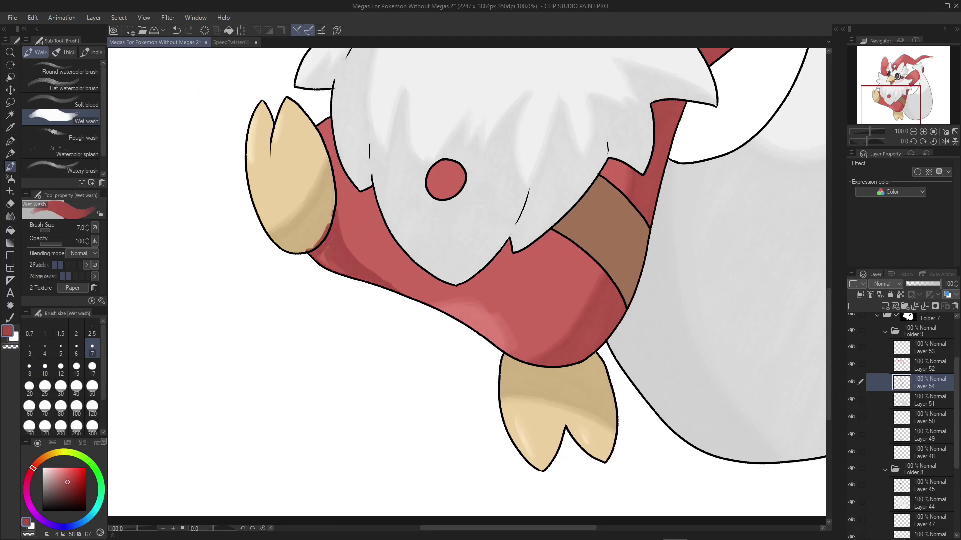
{"action": "key", "text": "e"}
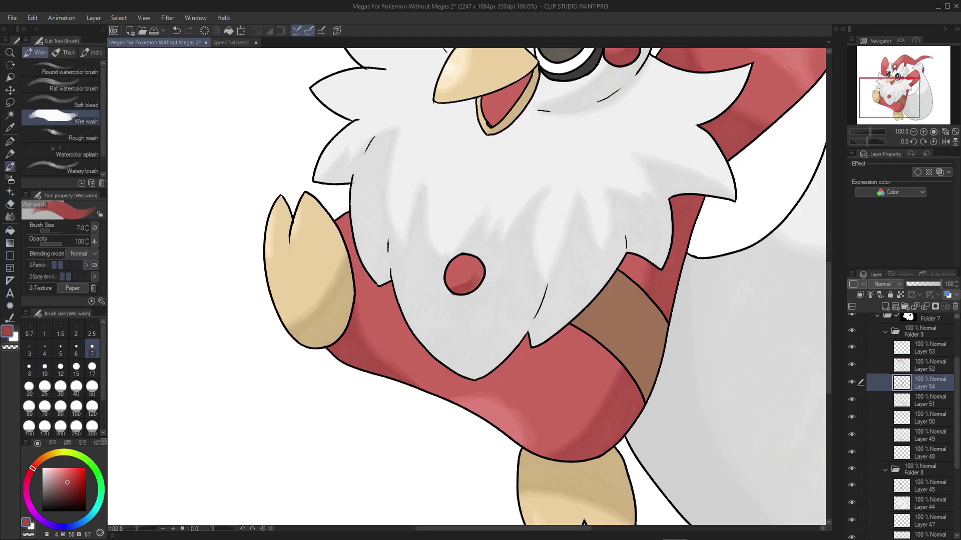
{"action": "key", "text": "j"}
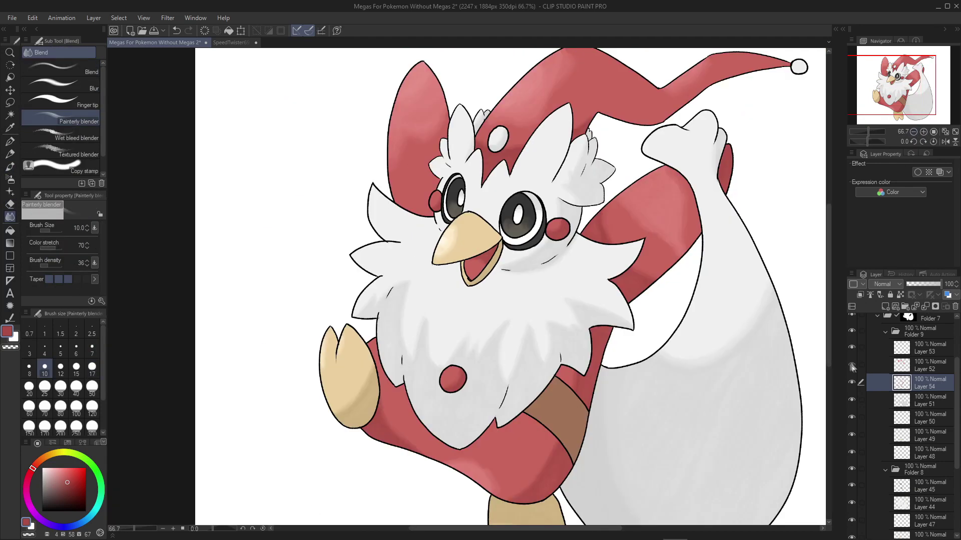
Paint pink highlights on the cheeks and chest button, and blend them
{"action": "key", "text": "ctrl+plus"}
{"action": "key", "text": "b"}
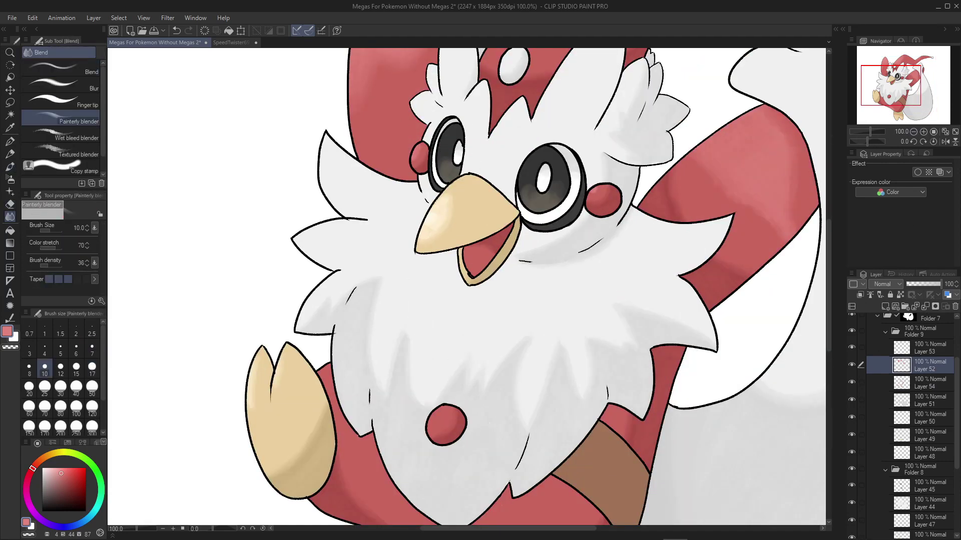
{"action": "key", "text": "alt+]"}
{"action": "scroll", "coordinate": [467, 287], "scroll_direction": "up", "scroll_amount": 5}
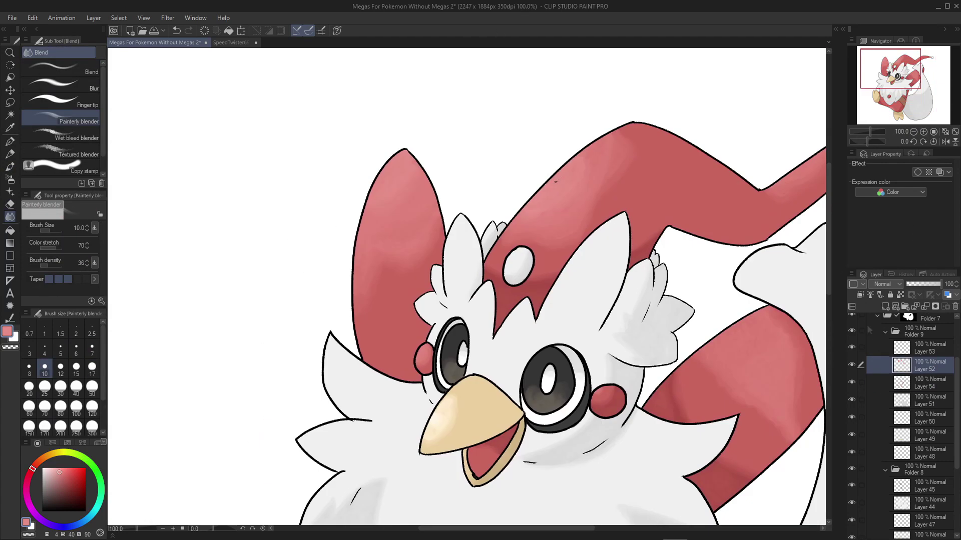
{"action": "key", "text": "alt+]"}
{"action": "key", "text": "ctrl+minus"}
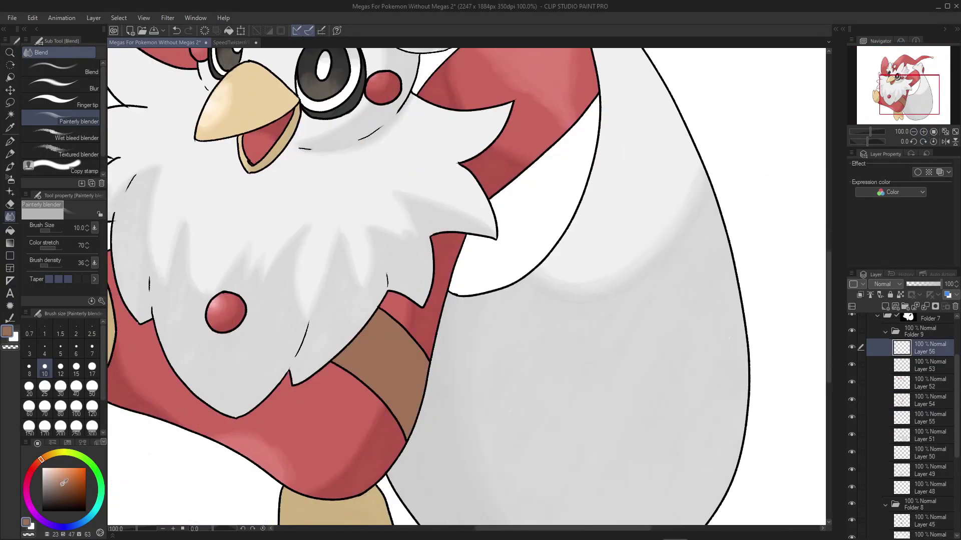
Shade the brown band around the body on Layer 56 and blend the brown tones
{"action": "key", "text": "b"}
{"action": "mouse_move", "coordinate": [402, 333]}
{"action": "left_mouse_down"}
{"action": "mouse_move", "coordinate": [395, 423]}
{"action": "mouse_move", "coordinate": [406, 398]}
{"action": "left_mouse_up"}
{"action": "key", "text": "j"}
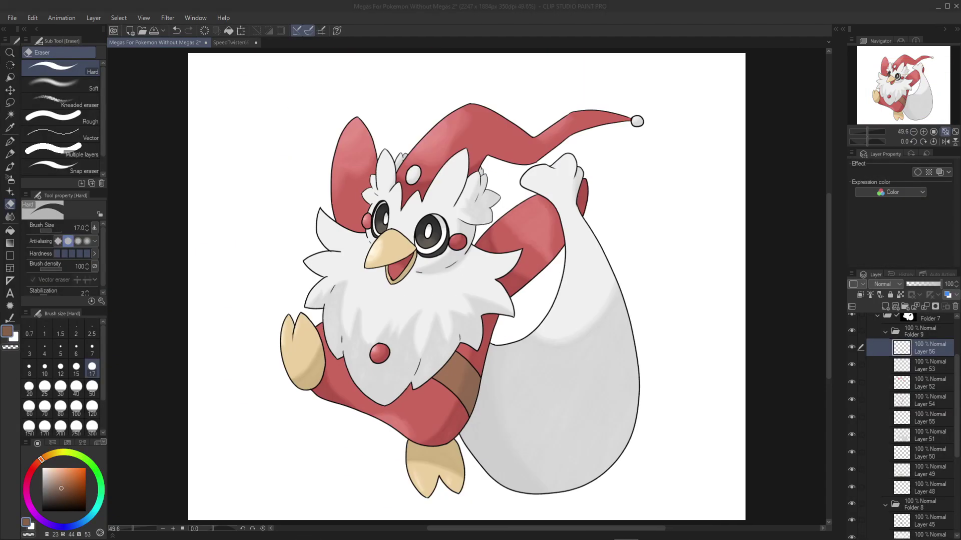
Adjust the red base colour on Layer 43 with Hue/Saturation/Luminosity, setting saturation to 17 and luminosity to -5
{"action": "left_click", "coordinate": [885, 332]}
{"action": "left_click", "coordinate": [920, 433]}
{"action": "key", "text": "ctrl+u"}
{"action": "left_click_drag", "start_coordinate": [707, 127], "coordinate": [702, 156]}
{"action": "left_click_drag", "start_coordinate": [728, 126], "coordinate": [723, 126]}
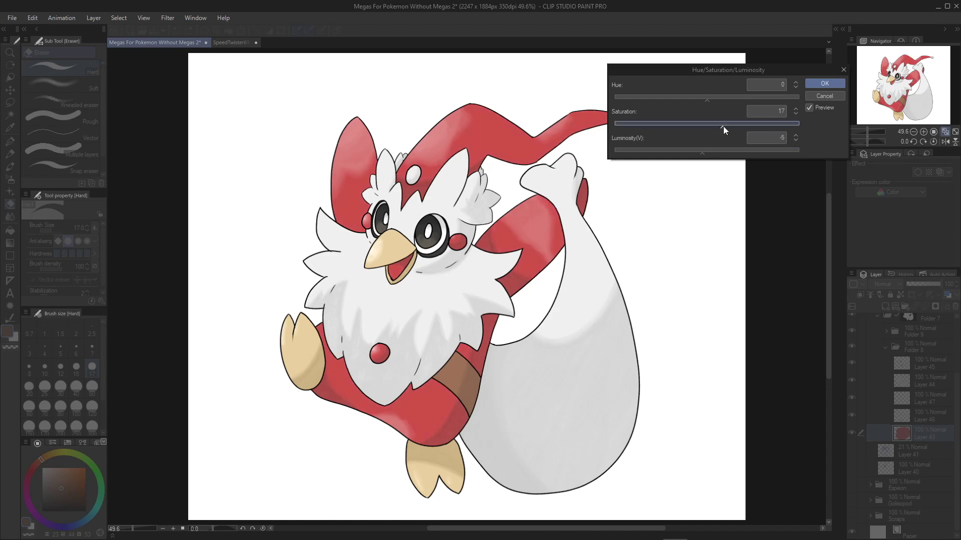
{"action": "left_click", "coordinate": [825, 85]}
Adjust the hue, saturation and luminosity of the pink highlights on Layer 53
{"action": "left_click", "coordinate": [885, 347]}
{"action": "left_click", "coordinate": [887, 332]}
{"action": "left_click", "coordinate": [921, 369]}
{"action": "key", "text": "ctrl+u"}
{"action": "left_click", "coordinate": [780, 108]}
{"action": "key", "text": "Return"}
Apply Hue/Saturation/Luminosity adjustments to the highlights on Layer 52 and the shadows on Layer 54, and save the document
{"action": "left_click", "coordinate": [921, 387]}
{"action": "key", "text": "ctrl+u"}
{"action": "key", "text": "Return"}
{"action": "left_click", "coordinate": [921, 405]}
{"action": "key", "text": "ctrl+u"}
{"action": "key", "text": "Return"}
{"action": "key", "text": "ctrl+s"}
{"action": "key", "text": "ctrl+alt+0"}
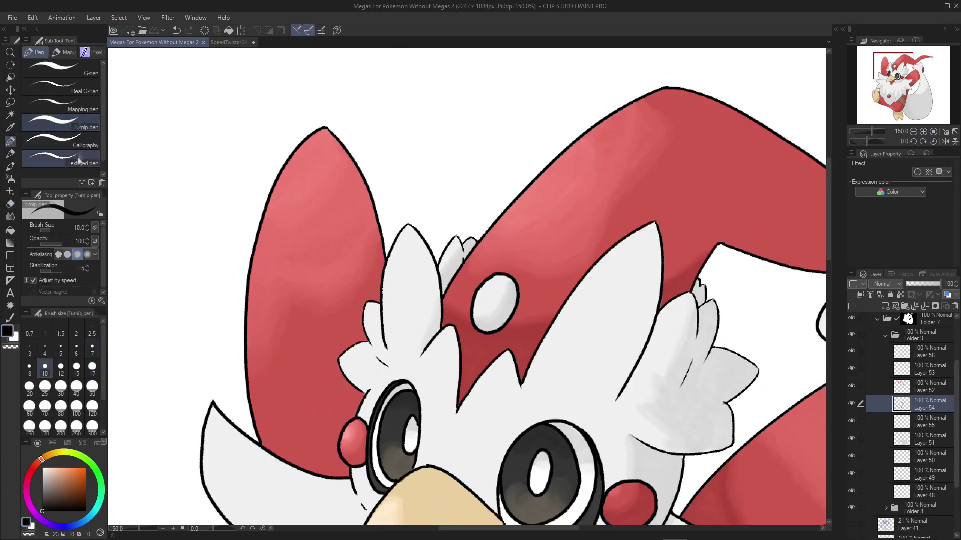
Rework the line art of the tall head feather beside the red ear shape on Layer 42 with pen and eraser
{"action": "key", "text": "p"}
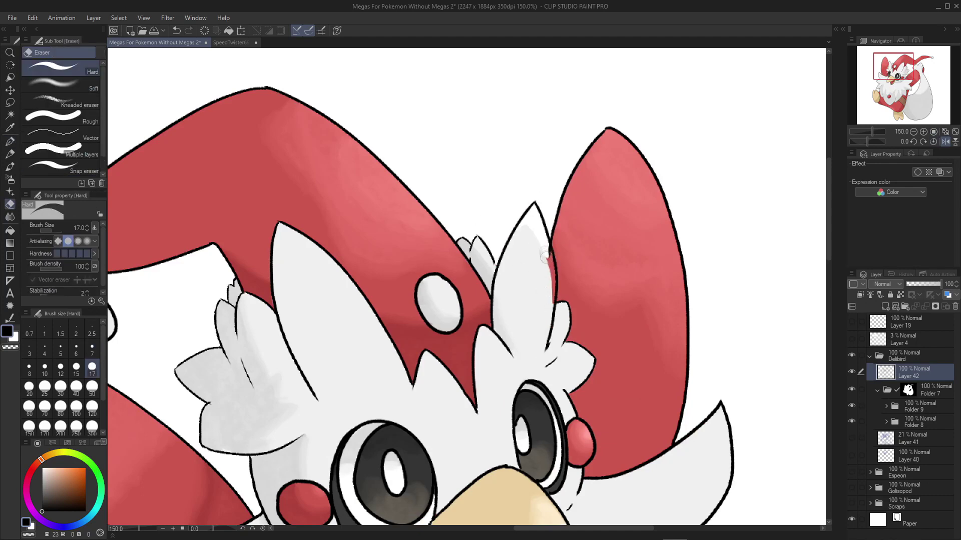
{"action": "key", "text": "h"}
{"action": "left_click_drag", "start_coordinate": [368, 109], "coordinate": [393, 66]}
{"action": "key", "text": "alt+["}
{"action": "key", "text": "comma"}
{"action": "key", "text": "comma"}
{"action": "left_click_drag", "start_coordinate": [425, 164], "coordinate": [437, 188]}
{"action": "left_click", "coordinate": [433, 185], "text": "alt"}
{"action": "left_click", "coordinate": [434, 185], "text": "ctrl+shift"}
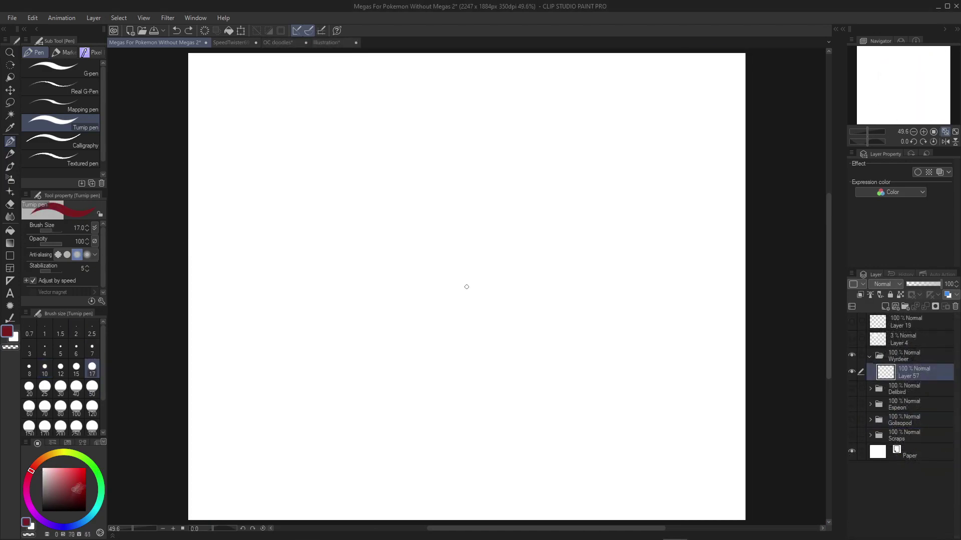
Clear the test stroke from Layer 57 and rough out Wyrdeer's head, neck and long body in dark blue
{"action": "mouse_move", "coordinate": [540, 159]}
{"action": "left_mouse_down"}
{"action": "mouse_move", "coordinate": [515, 211]}
{"action": "mouse_move", "coordinate": [559, 226]}
{"action": "left_mouse_up"}
{"action": "key", "text": "Delete"}
{"action": "mouse_move", "coordinate": [351, 145]}
{"action": "left_mouse_down"}
{"action": "mouse_move", "coordinate": [341, 197]}
{"action": "mouse_move", "coordinate": [373, 203]}
{"action": "left_mouse_up"}
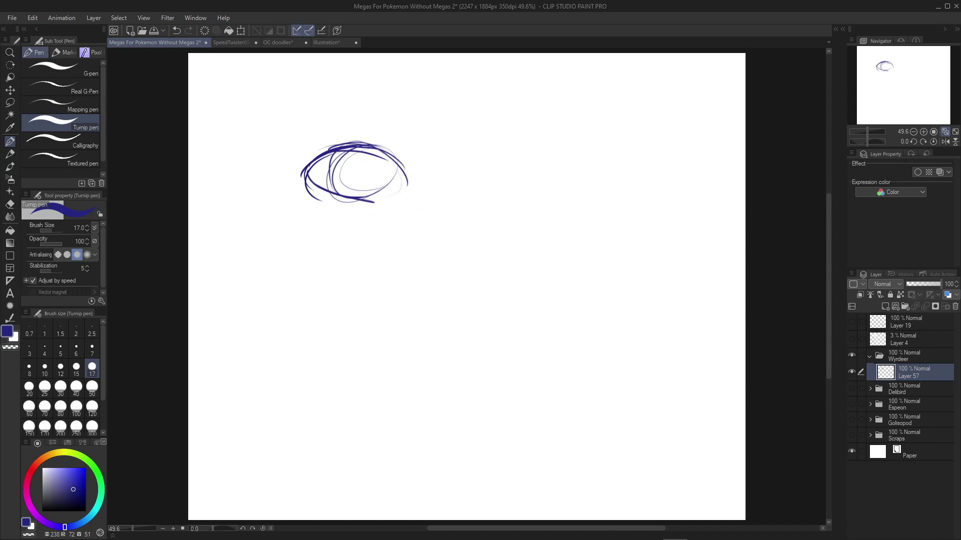
{"action": "mouse_move", "coordinate": [392, 160]}
{"action": "left_mouse_down"}
{"action": "mouse_move", "coordinate": [483, 258]}
{"action": "mouse_move", "coordinate": [646, 233]}
{"action": "left_mouse_up"}
{"action": "left_click_drag", "start_coordinate": [400, 320], "coordinate": [626, 345]}
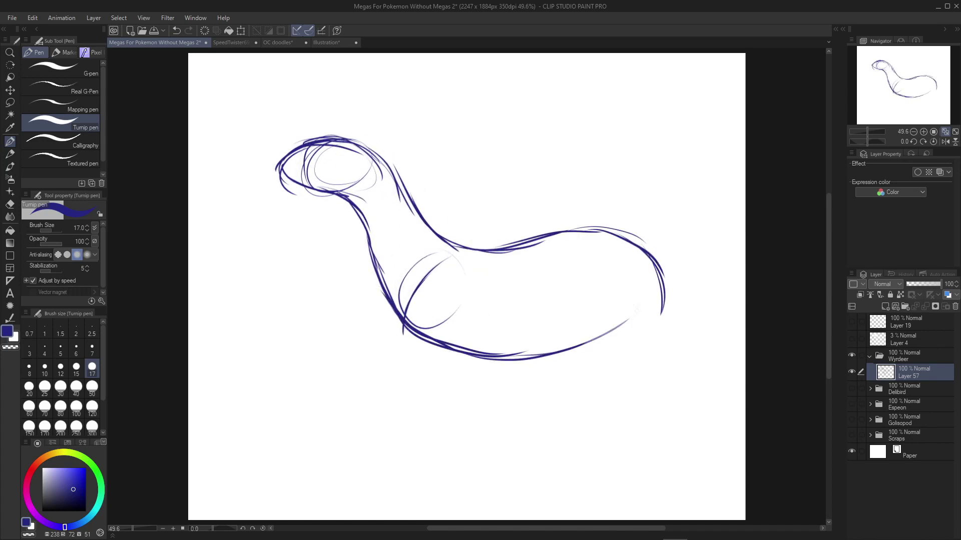
{"action": "left_click_drag", "start_coordinate": [581, 230], "coordinate": [668, 300]}
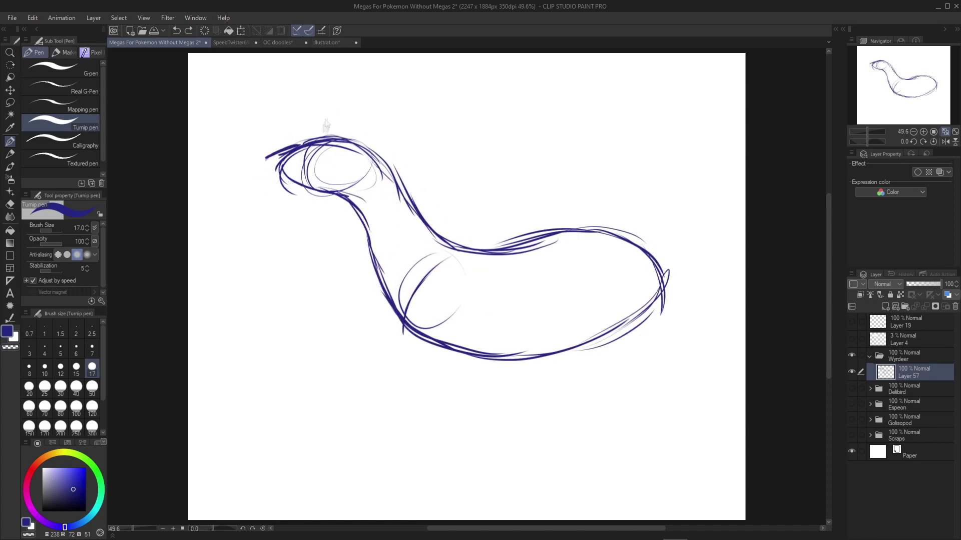
Strengthen the sketched muzzle and jaw, and add the eye on the head
{"action": "left_click_drag", "start_coordinate": [363, 177], "coordinate": [330, 200]}
{"action": "left_click_drag", "start_coordinate": [450, 251], "coordinate": [439, 280]}
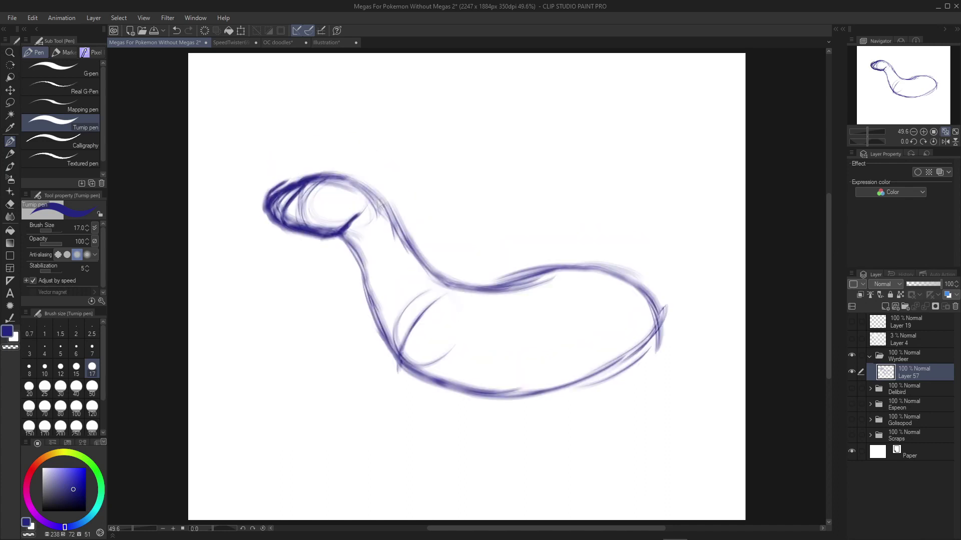
{"action": "left_click_drag", "start_coordinate": [319, 180], "coordinate": [345, 185]}
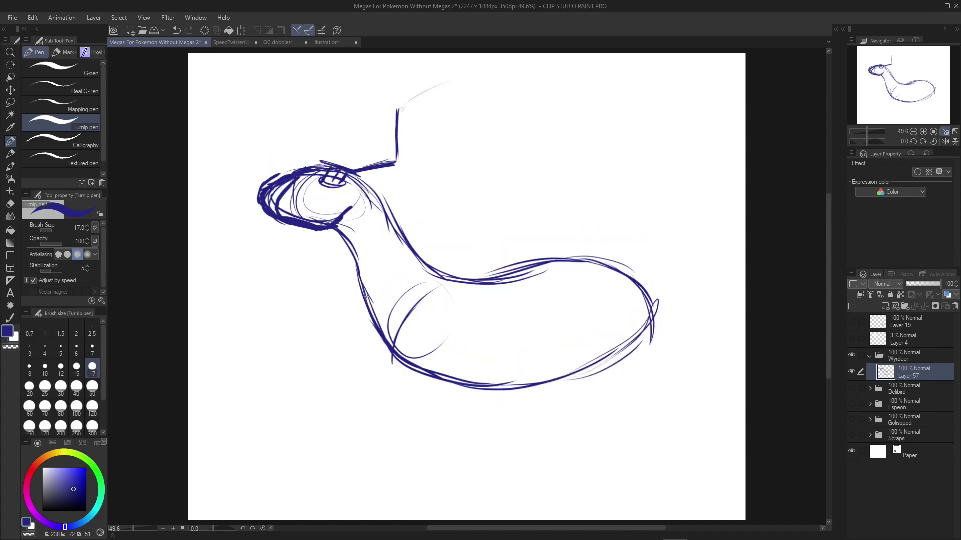
Sketch the angular antler above the head, the long beard line below the muzzle and the ear
{"action": "left_click_drag", "start_coordinate": [451, 250], "coordinate": [422, 247]}
{"action": "left_click_drag", "start_coordinate": [378, 103], "coordinate": [463, 73]}
{"action": "left_click_drag", "start_coordinate": [251, 225], "coordinate": [273, 375]}
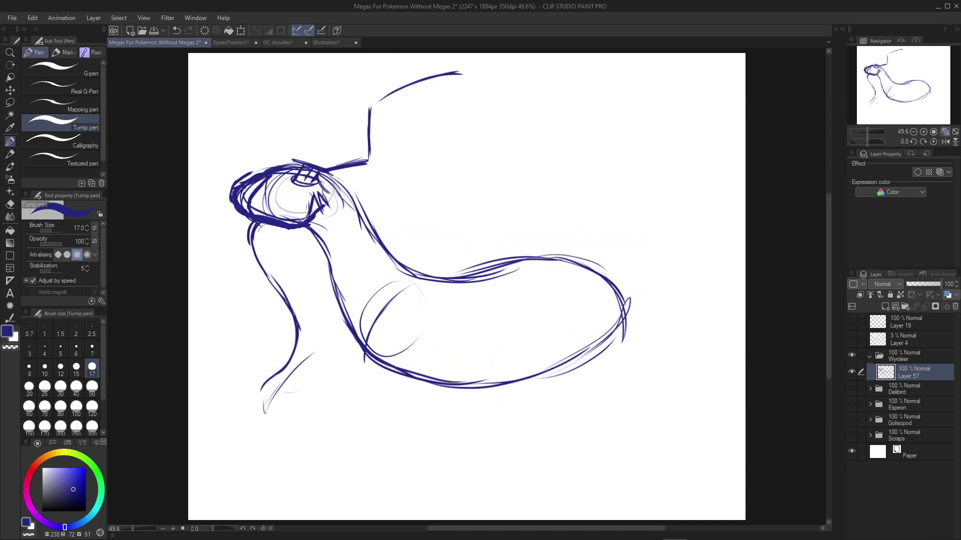
{"action": "left_click_drag", "start_coordinate": [321, 200], "coordinate": [398, 175]}
Sketch the front leg shapes below the chest and a large curled shape rising above the rump
{"action": "left_click_drag", "start_coordinate": [368, 205], "coordinate": [381, 355]}
{"action": "left_click_drag", "start_coordinate": [280, 401], "coordinate": [410, 380]}
{"action": "left_click_drag", "start_coordinate": [320, 393], "coordinate": [475, 423]}
{"action": "left_click_drag", "start_coordinate": [450, 300], "coordinate": [453, 312]}
{"action": "mouse_move", "coordinate": [520, 214]}
{"action": "left_mouse_down"}
{"action": "mouse_move", "coordinate": [515, 272]}
{"action": "mouse_move", "coordinate": [605, 192]}
{"action": "left_mouse_up"}
{"action": "left_click_drag", "start_coordinate": [628, 306], "coordinate": [626, 146]}
{"action": "key", "text": "ctrl+minus"}
{"action": "left_click_drag", "start_coordinate": [312, 346], "coordinate": [356, 408]}
Select the head, ear and antler sketch and shift it slightly upward on the neck
{"action": "key", "text": "m"}
{"action": "left_click_drag", "start_coordinate": [235, 270], "coordinate": [238, 273]}
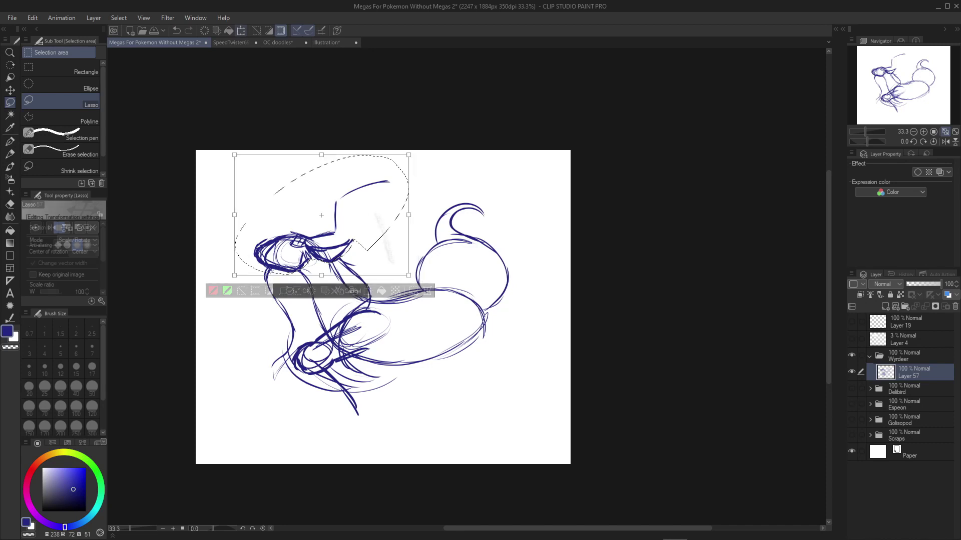
{"action": "left_click_drag", "start_coordinate": [310, 225], "coordinate": [317, 215]}
{"action": "key", "text": "ctrl+d"}
Sketch the front legs and hooves, the haunch, and both hind legs with hooves and tufted fur
{"action": "key", "text": "p"}
{"action": "left_click_drag", "start_coordinate": [401, 377], "coordinate": [391, 403]}
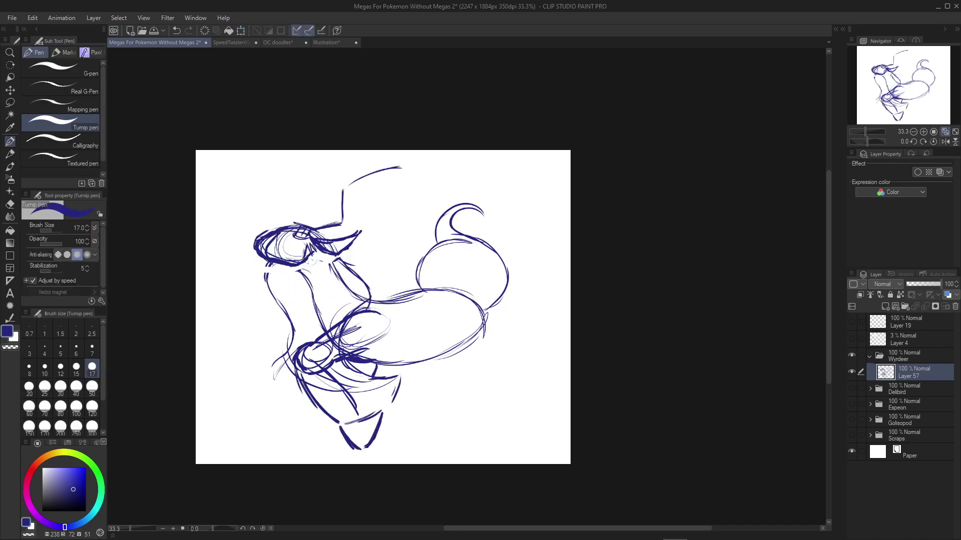
{"action": "mouse_move", "coordinate": [447, 301]}
{"action": "left_mouse_down"}
{"action": "mouse_move", "coordinate": [490, 406]}
{"action": "mouse_move", "coordinate": [488, 433]}
{"action": "mouse_move", "coordinate": [467, 448]}
{"action": "mouse_move", "coordinate": [520, 448]}
{"action": "left_mouse_up"}
{"action": "left_click_drag", "start_coordinate": [447, 301], "coordinate": [521, 443]}
{"action": "left_click_drag", "start_coordinate": [455, 370], "coordinate": [469, 405]}
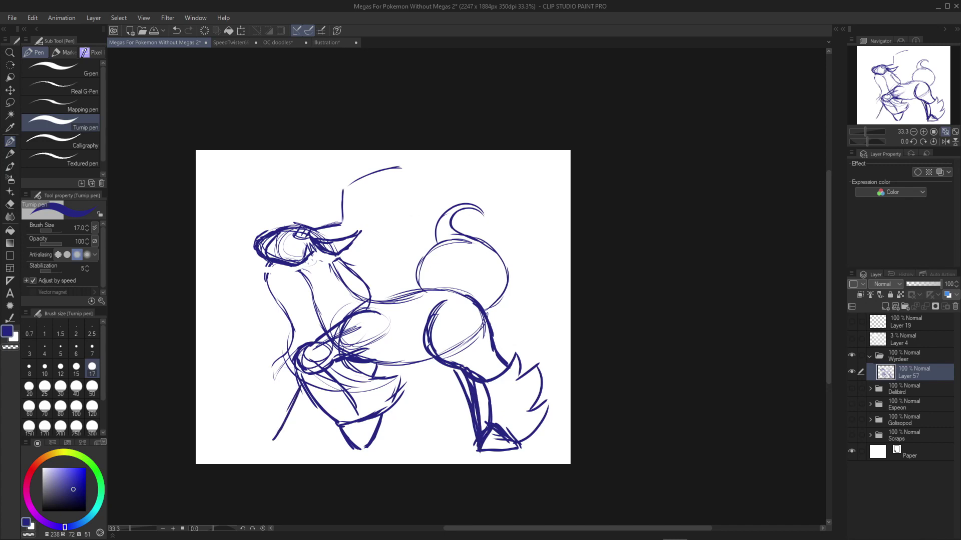
{"action": "key", "text": "ctrl+z"}
{"action": "left_click_drag", "start_coordinate": [444, 345], "coordinate": [402, 438]}
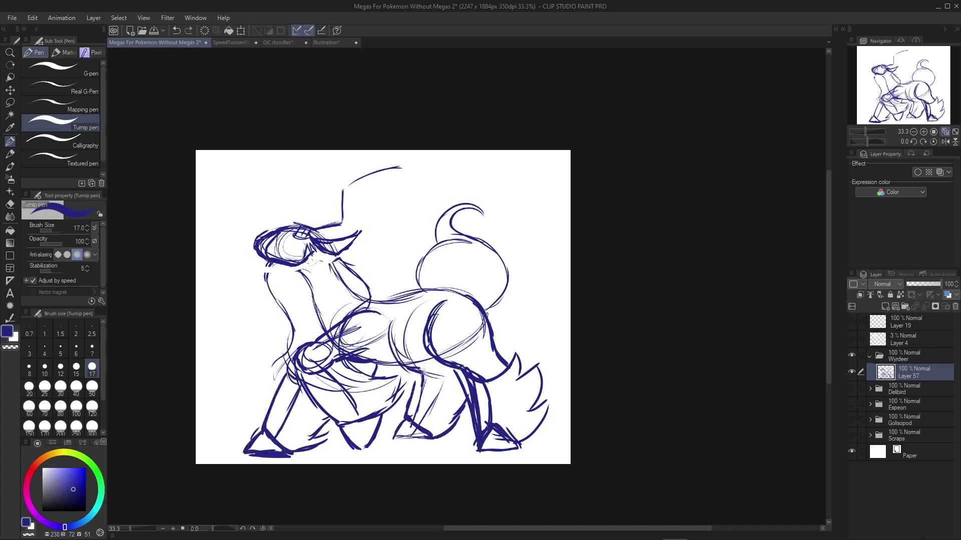
Sketch the eye and brow on the face and the long beard flowing down from the muzzle
{"action": "scroll", "coordinate": [240, 251], "scroll_direction": "up", "scroll_amount": 2}
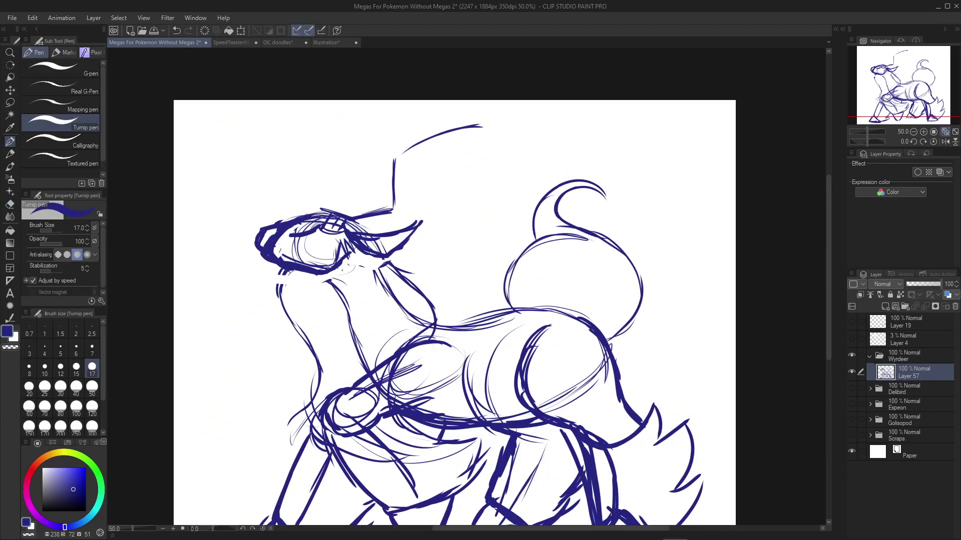
{"action": "scroll", "coordinate": [268, 140], "scroll_direction": "down", "scroll_amount": 2}
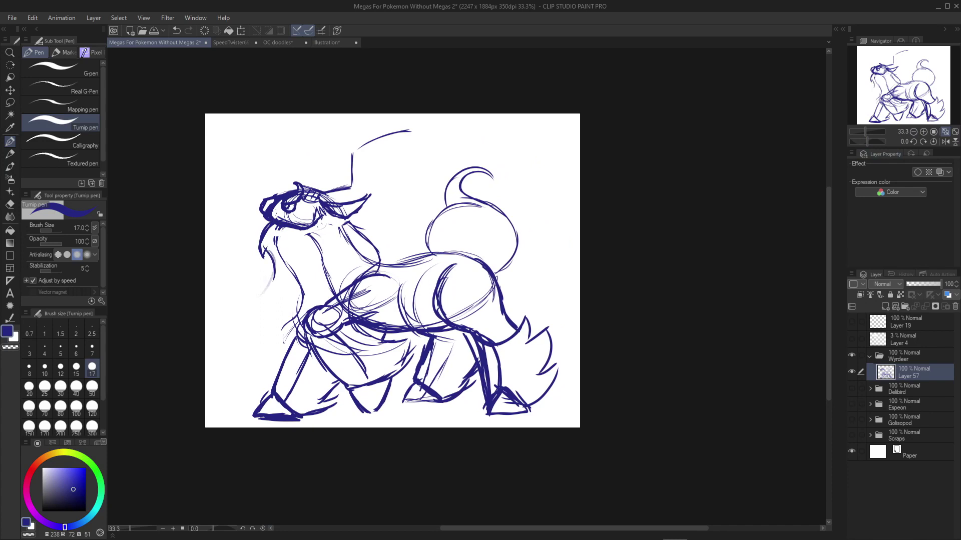
{"action": "key", "text": "ctrl+z"}
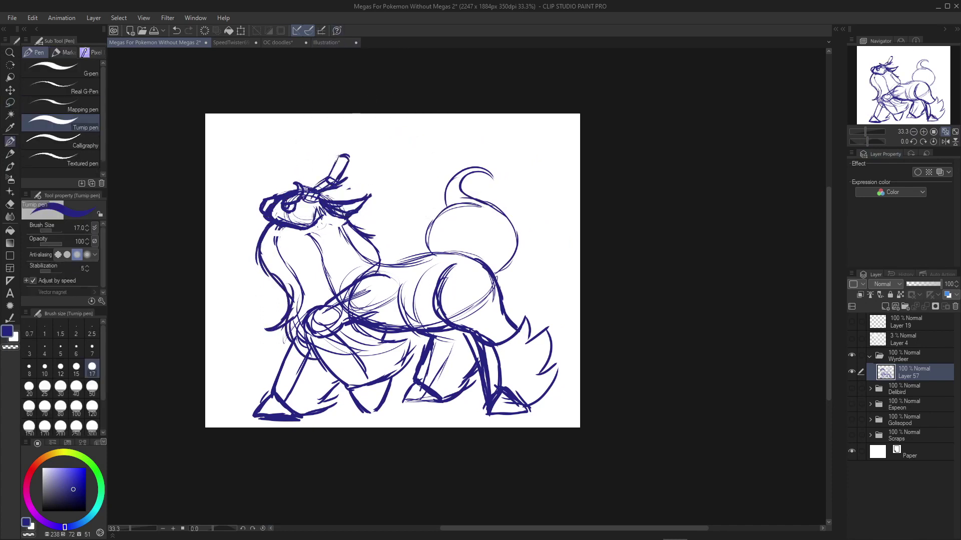
Try a pair of straight antlers with crossbars above the head, and clear them
{"action": "left_click_drag", "start_coordinate": [303, 176], "coordinate": [313, 172]}
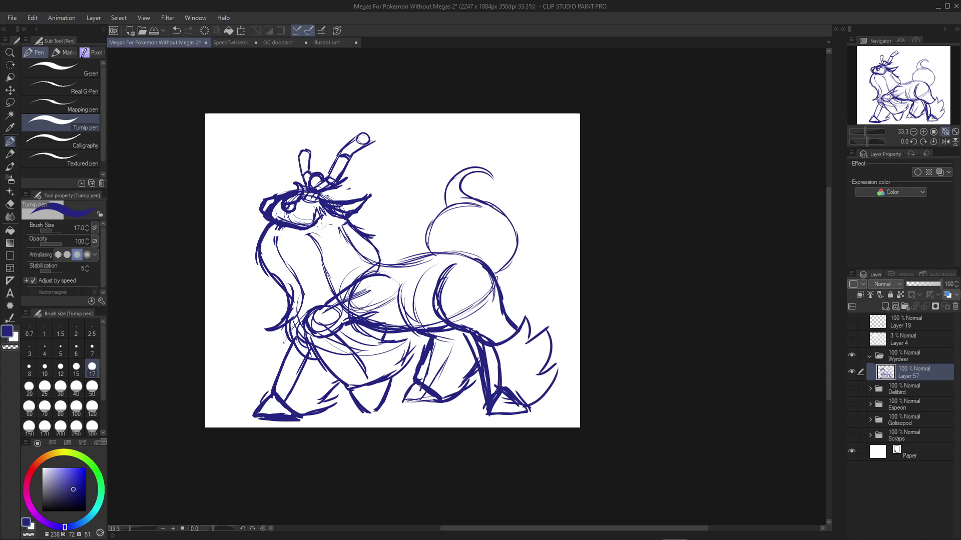
{"action": "left_click_drag", "start_coordinate": [344, 120], "coordinate": [391, 147]}
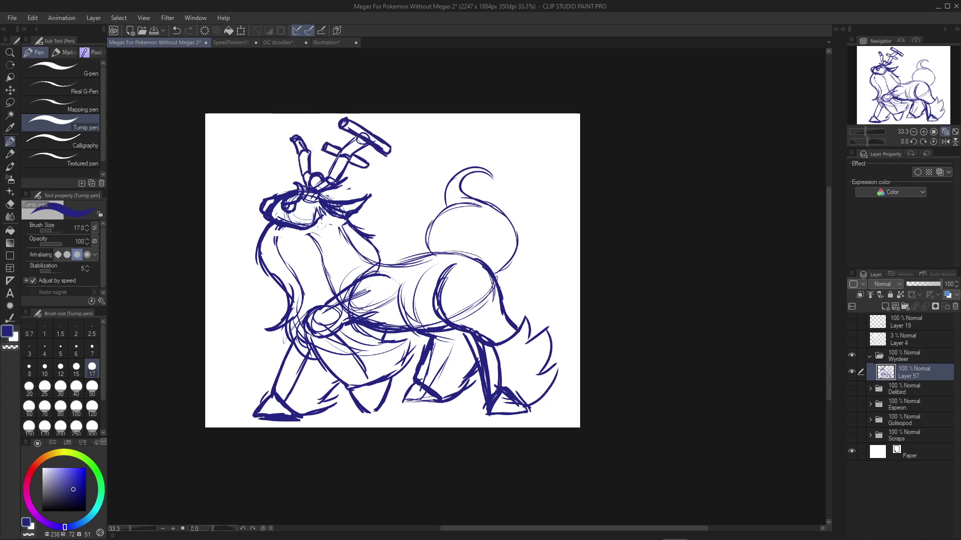
{"action": "left_click_drag", "start_coordinate": [288, 141], "coordinate": [317, 151]}
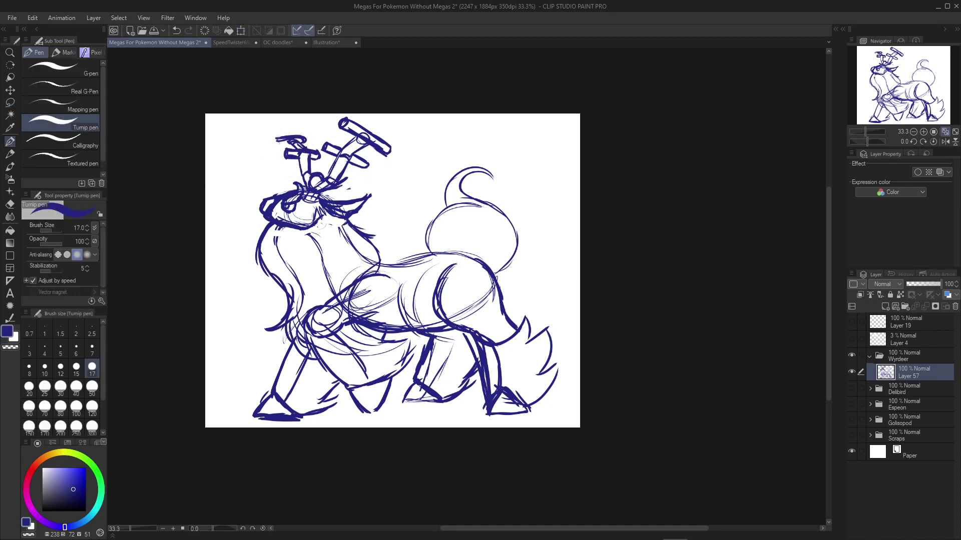
{"action": "left_click_drag", "start_coordinate": [273, 118], "coordinate": [393, 198]}
{"action": "key", "text": "Delete"}
Sketch a curved antler line sweeping back from the head and enlarge the canvas to 2610 x 2472 px
{"action": "left_click_drag", "start_coordinate": [315, 178], "coordinate": [373, 141]}
{"action": "left_click", "coordinate": [33, 17]}
{"action": "left_click", "coordinate": [60, 185]}
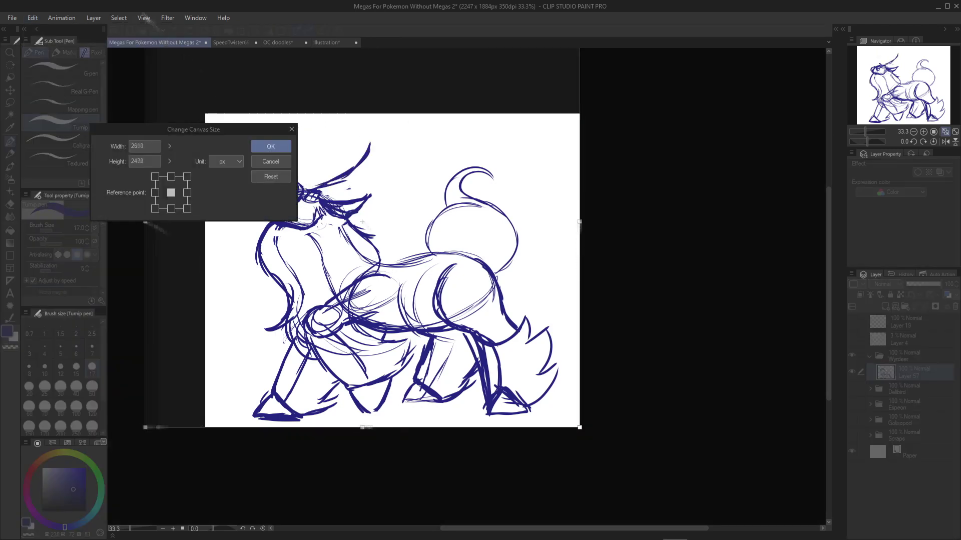
{"action": "left_click", "coordinate": [268, 144]}
Sketch the large curved antler with forward-facing prongs, an orb at its base and hatched inner surfaces
{"action": "left_click_drag", "start_coordinate": [471, 259], "coordinate": [488, 131]}
{"action": "left_click_drag", "start_coordinate": [438, 260], "coordinate": [449, 216]}
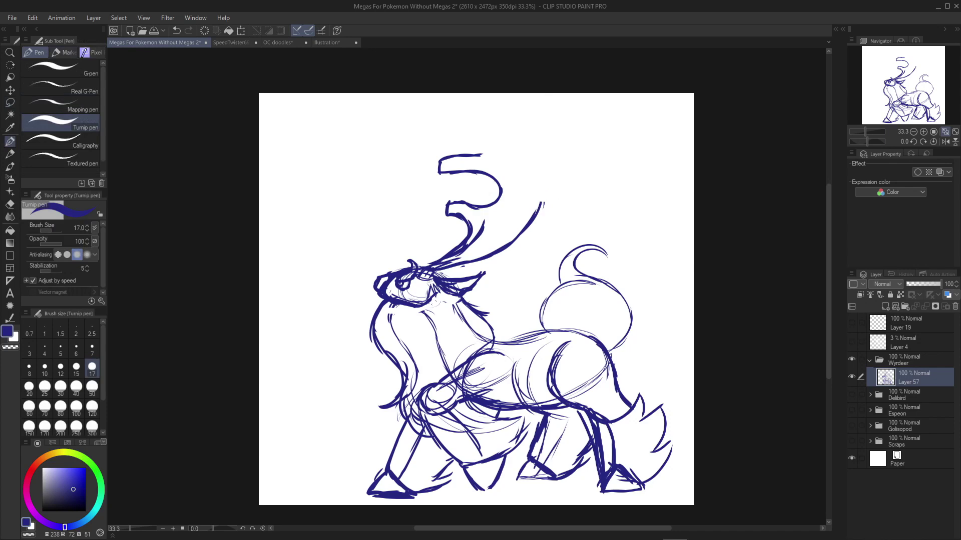
{"action": "left_click_drag", "start_coordinate": [467, 155], "coordinate": [461, 185]}
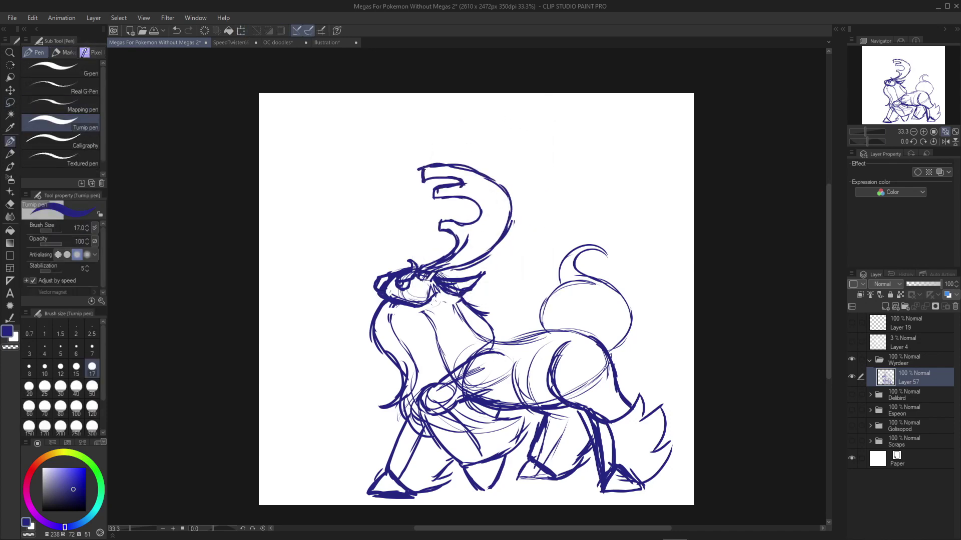
{"action": "left_click_drag", "start_coordinate": [415, 150], "coordinate": [526, 225]}
{"action": "key", "text": "ctrl+d"}
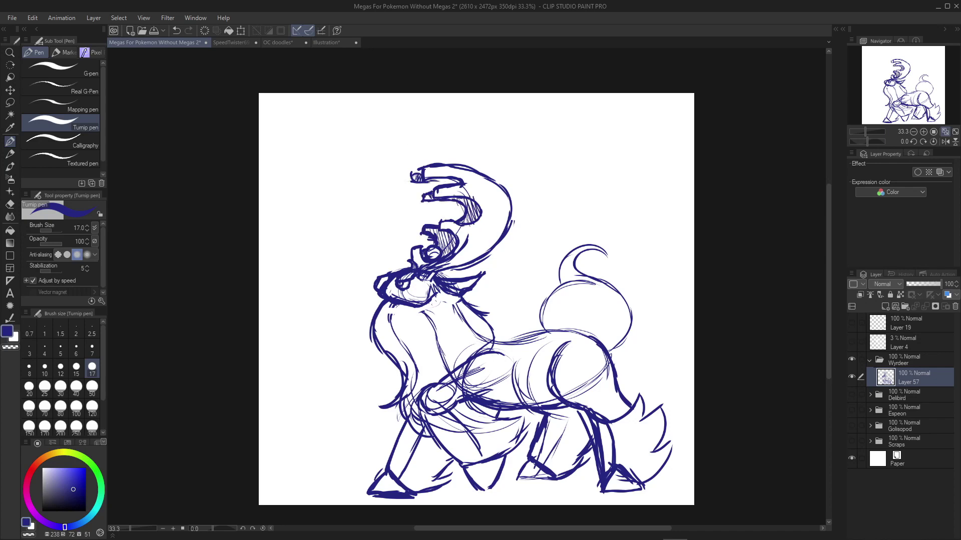
Shift the front half of the sketch slightly upward and strengthen the line of the back
{"action": "left_click_drag", "start_coordinate": [409, 141], "coordinate": [400, 143]}
{"action": "left_click_drag", "start_coordinate": [450, 301], "coordinate": [444, 293]}
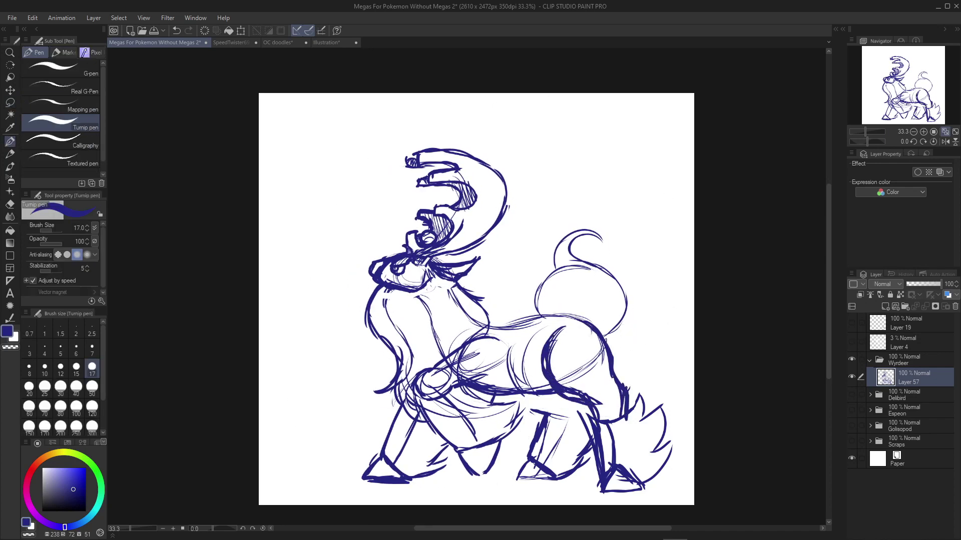
{"action": "left_click_drag", "start_coordinate": [490, 333], "coordinate": [594, 321]}
Move the planted front leg forward, and select and transform the raised foreleg area
{"action": "left_click_drag", "start_coordinate": [350, 401], "coordinate": [440, 493]}
{"action": "left_click_drag", "start_coordinate": [380, 478], "coordinate": [362, 484]}
{"action": "key", "text": "m"}
{"action": "mouse_move", "coordinate": [415, 363]}
{"action": "left_mouse_down"}
{"action": "mouse_move", "coordinate": [516, 345]}
{"action": "mouse_move", "coordinate": [520, 381]}
{"action": "mouse_move", "coordinate": [506, 399]}
{"action": "left_mouse_up"}
{"action": "key", "text": "ctrl+t"}
{"action": "key", "text": "Return"}
{"action": "key", "text": "p"}
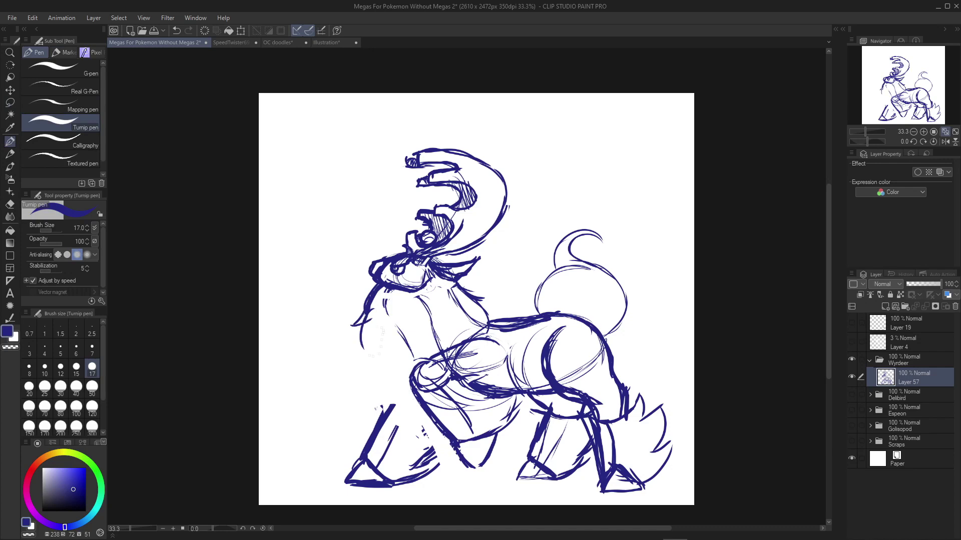
Replace the round shape above the rump with a large bushy tail curling upward
{"action": "left_click_drag", "start_coordinate": [519, 246], "coordinate": [506, 313]}
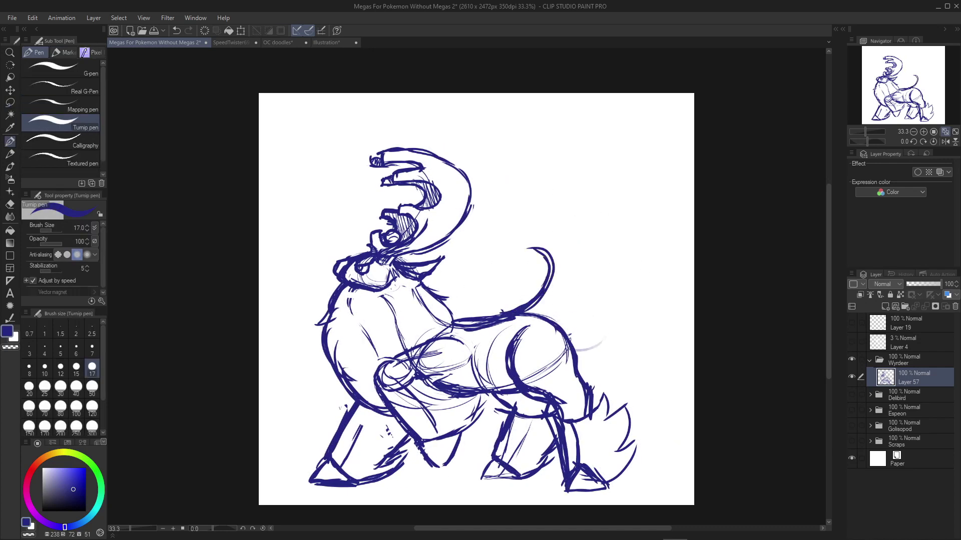
{"action": "left_click_drag", "start_coordinate": [598, 240], "coordinate": [571, 351]}
{"action": "left_click_drag", "start_coordinate": [600, 240], "coordinate": [520, 258]}
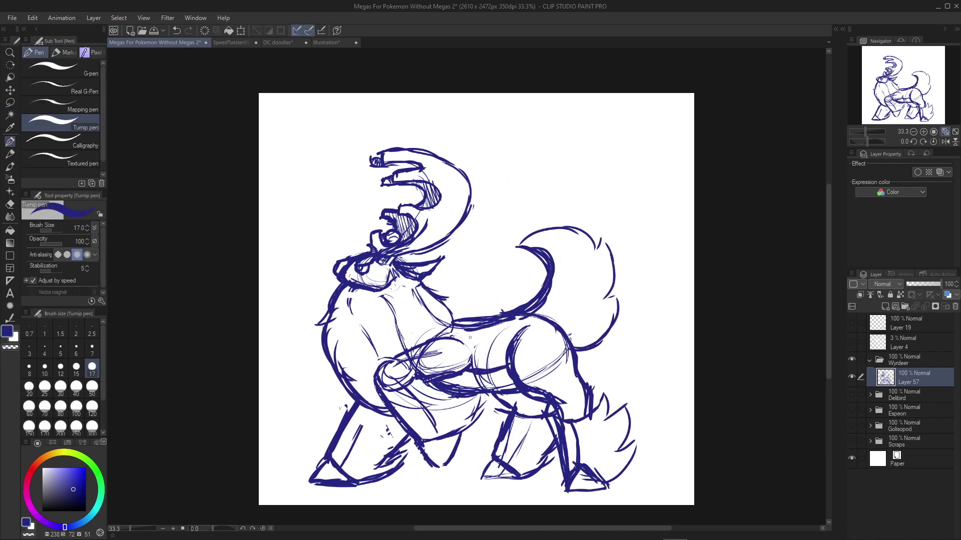
Sketch a band across the flank behind the foreleg and add round studs to it
{"action": "left_click_drag", "start_coordinate": [474, 341], "coordinate": [521, 320]}
{"action": "left_click_drag", "start_coordinate": [510, 325], "coordinate": [506, 331]}
{"action": "left_click_drag", "start_coordinate": [485, 359], "coordinate": [481, 366]}
Adjust the face and ear, add zigzag cheek fur, and rework the neck and the beard's lower end
{"action": "left_click_drag", "start_coordinate": [335, 256], "coordinate": [330, 287]}
{"action": "left_click_drag", "start_coordinate": [400, 277], "coordinate": [453, 255]}
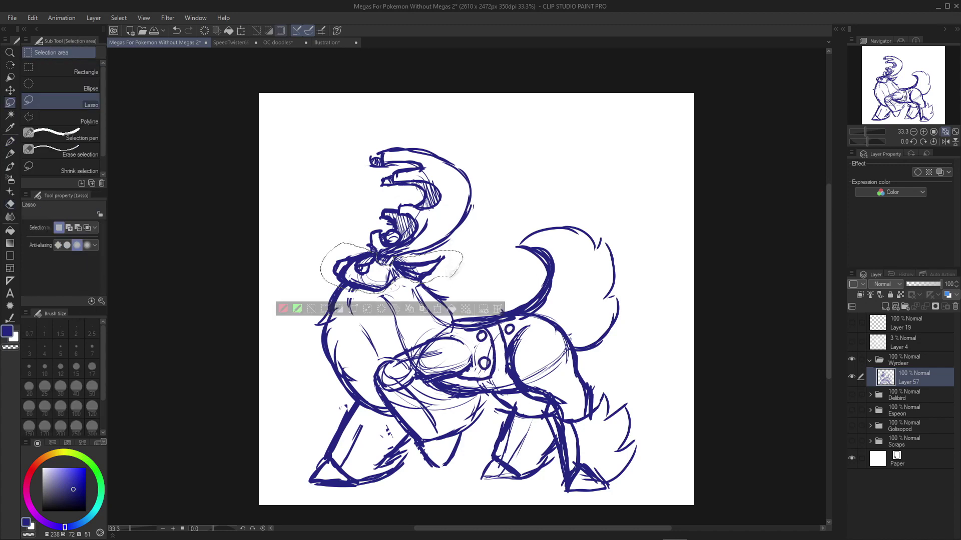
{"action": "left_click_drag", "start_coordinate": [456, 291], "coordinate": [453, 323]}
{"action": "mouse_move", "coordinate": [366, 286]}
{"action": "left_mouse_down"}
{"action": "mouse_move", "coordinate": [390, 267]}
{"action": "mouse_move", "coordinate": [398, 287]}
{"action": "left_mouse_up"}
{"action": "left_click_drag", "start_coordinate": [359, 448], "coordinate": [400, 410]}
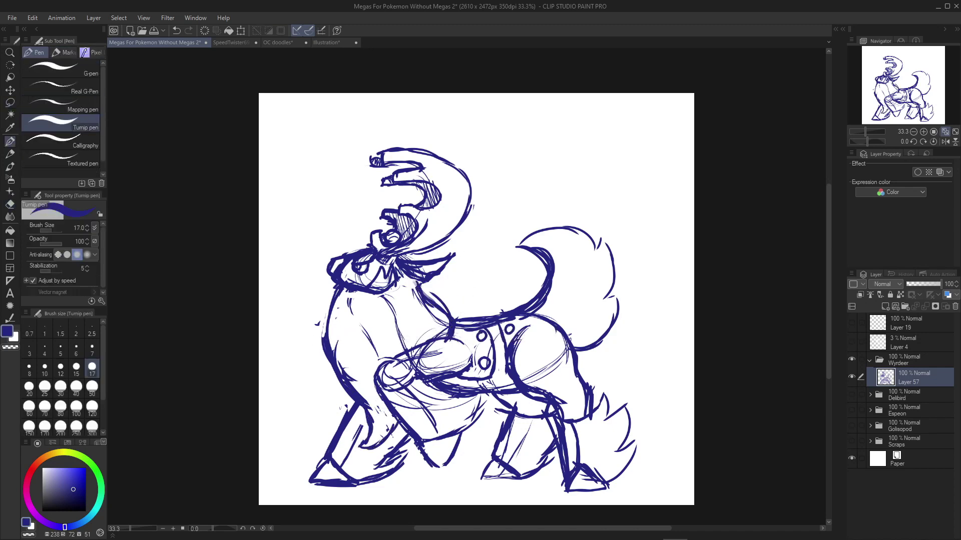
Select the area below the raised foreleg's upper part and transform it
{"action": "key", "text": "ctrl+t"}
{"action": "key", "text": "Return"}
{"action": "key", "text": "m"}
{"action": "mouse_move", "coordinate": [385, 360]}
{"action": "left_mouse_down"}
{"action": "mouse_move", "coordinate": [440, 485]}
{"action": "mouse_move", "coordinate": [488, 400]}
{"action": "left_mouse_up"}
{"action": "key", "text": "Return"}
Fade the sketch layer to 23% opacity, add a new layer above it, and set a red Turnip pen at size 7
{"action": "key", "text": "p"}
{"action": "key", "text": "ctrl+shift+n"}
{"action": "key", "text": "ctrl+plus"}
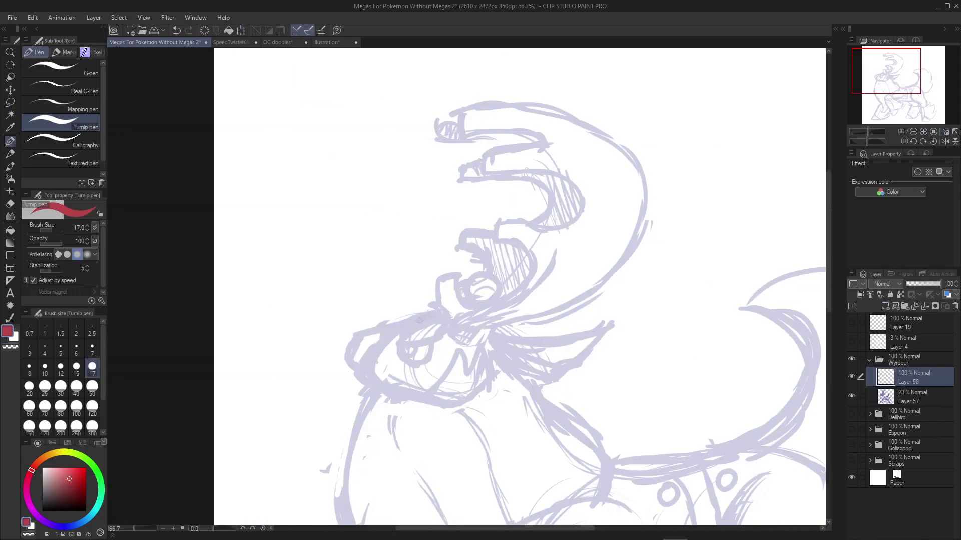
{"action": "left_click", "coordinate": [92, 350]}
Outline the eye, muzzle, mouth and jagged cheek fur in red, and run the line down the chest and beard
{"action": "left_click_drag", "start_coordinate": [443, 311], "coordinate": [396, 343]}
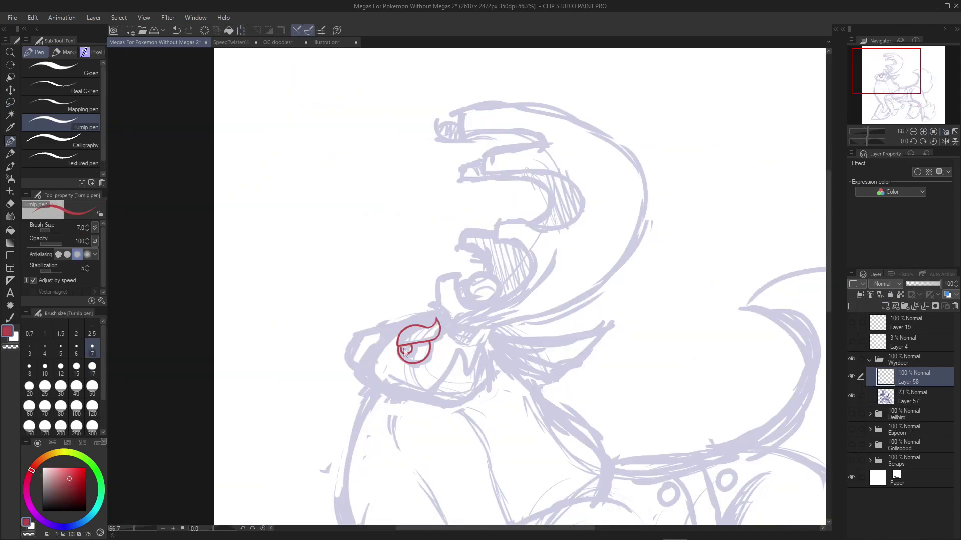
{"action": "left_click_drag", "start_coordinate": [406, 303], "coordinate": [358, 229]}
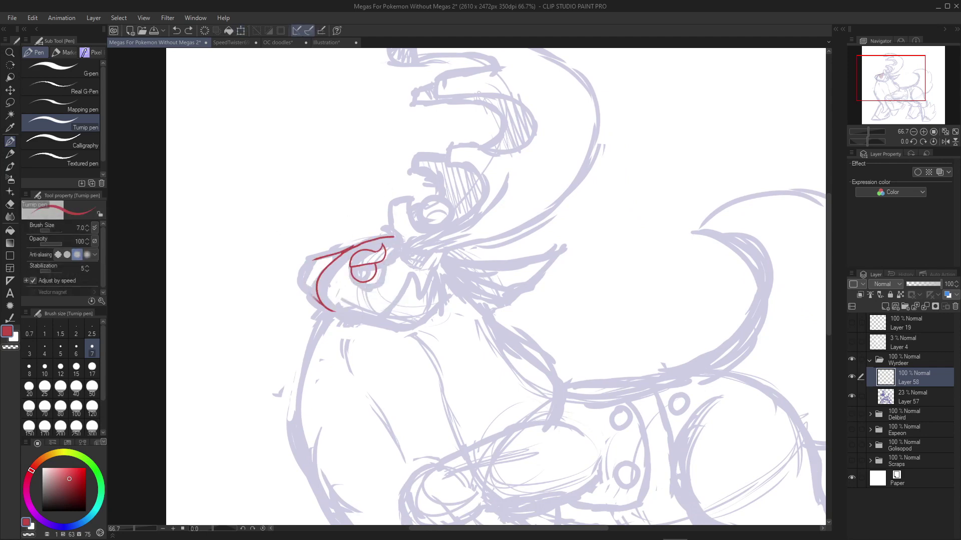
{"action": "mouse_move", "coordinate": [401, 301]}
{"action": "left_mouse_down"}
{"action": "mouse_move", "coordinate": [354, 169]}
{"action": "mouse_move", "coordinate": [345, 515]}
{"action": "left_mouse_up"}
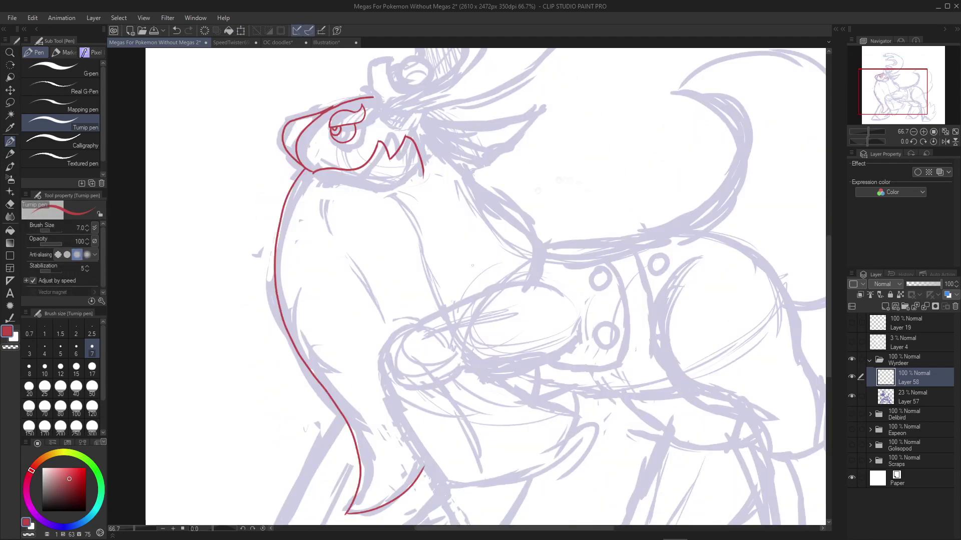
Undo the red beard line and redraw the curve from below the muzzle down the front of the chest
{"action": "key", "text": "ctrl+z"}
{"action": "left_click_drag", "start_coordinate": [450, 300], "coordinate": [451, 225]}
{"action": "left_click_drag", "start_coordinate": [279, 386], "coordinate": [397, 407]}
{"action": "key", "text": "ctrl+z"}
{"action": "left_click_drag", "start_coordinate": [306, 104], "coordinate": [331, 364]}
Outline the large antler in red, with its base, forward prongs and the orb near the forehead
{"action": "left_click_drag", "start_coordinate": [351, 200], "coordinate": [289, 356]}
{"action": "left_click_drag", "start_coordinate": [350, 250], "coordinate": [385, 340]}
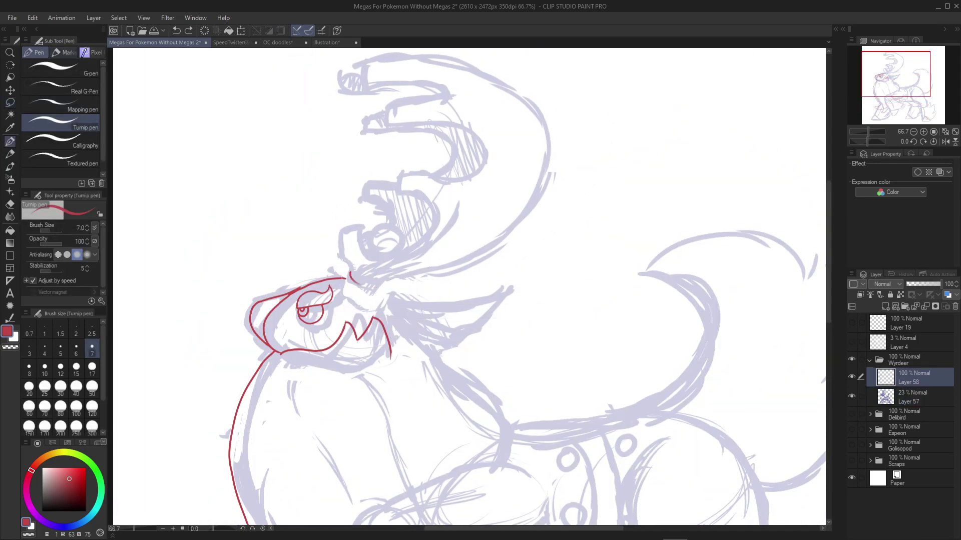
{"action": "left_click_drag", "start_coordinate": [381, 281], "coordinate": [546, 130]}
{"action": "key", "text": "ctrl+z"}
{"action": "left_click_drag", "start_coordinate": [360, 56], "coordinate": [380, 282]}
{"action": "left_click_drag", "start_coordinate": [451, 250], "coordinate": [492, 319]}
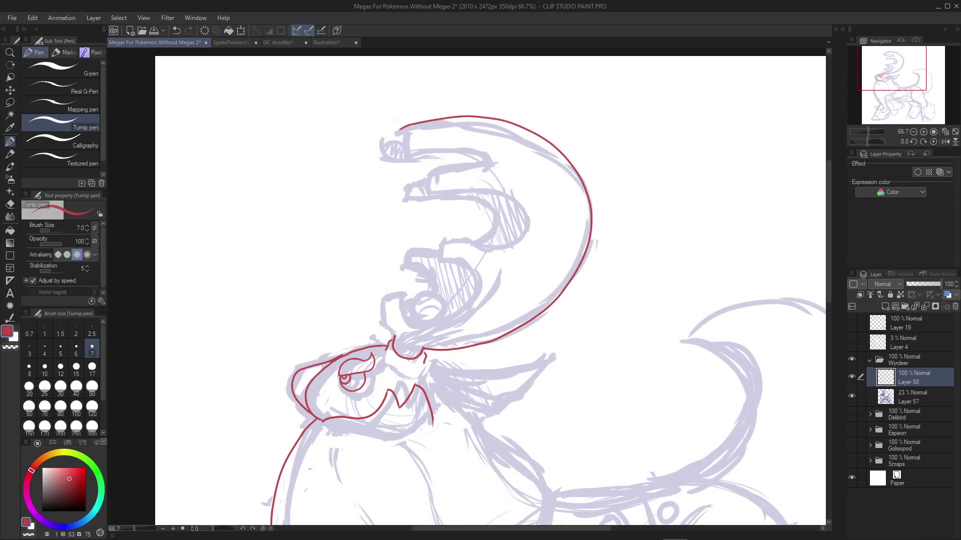
{"action": "mouse_move", "coordinate": [523, 221]}
{"action": "left_mouse_down"}
{"action": "mouse_move", "coordinate": [381, 325]}
{"action": "mouse_move", "coordinate": [427, 295]}
{"action": "left_mouse_up"}
{"action": "left_click_drag", "start_coordinate": [501, 300], "coordinate": [486, 268]}
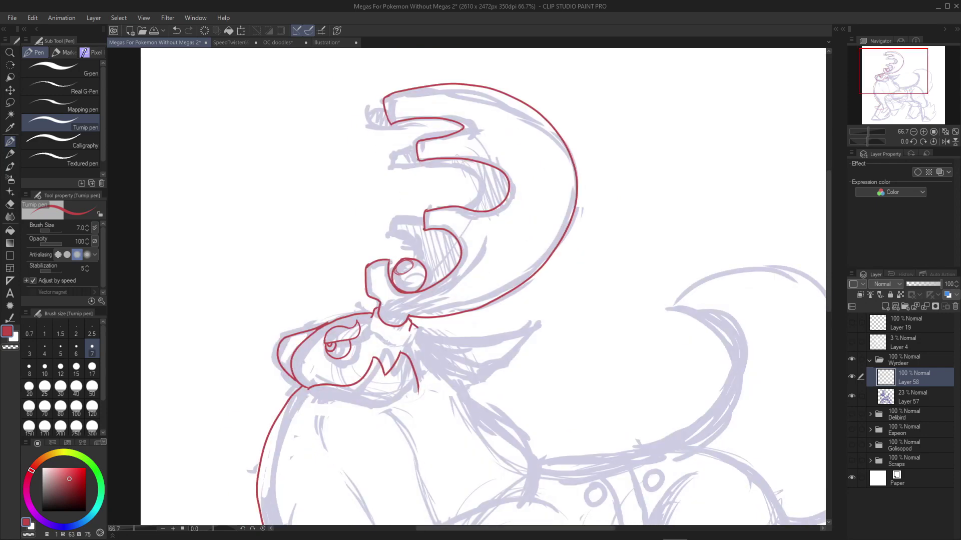
Outline the pointed ear behind the cheek in red
{"action": "left_click_drag", "start_coordinate": [500, 325], "coordinate": [473, 260]}
{"action": "mouse_move", "coordinate": [383, 264]}
{"action": "left_mouse_down"}
{"action": "mouse_move", "coordinate": [502, 261]}
{"action": "mouse_move", "coordinate": [385, 290]}
{"action": "left_mouse_up"}
{"action": "key", "text": "m"}
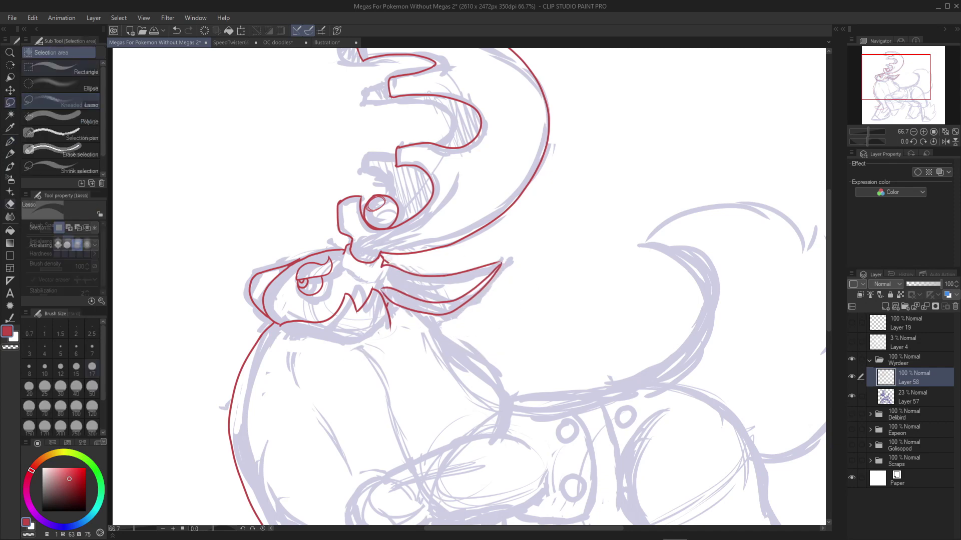
{"action": "key", "text": "p"}
Outline the visible parts of the far antler in red and hatch the inner surfaces between the prongs
{"action": "left_click_drag", "start_coordinate": [450, 250], "coordinate": [483, 325]}
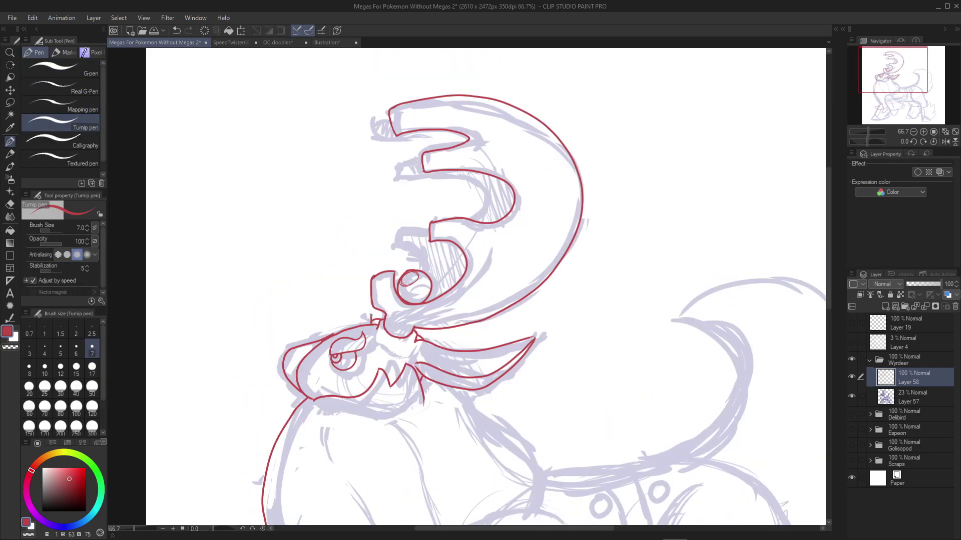
{"action": "left_click_drag", "start_coordinate": [480, 251], "coordinate": [469, 282]}
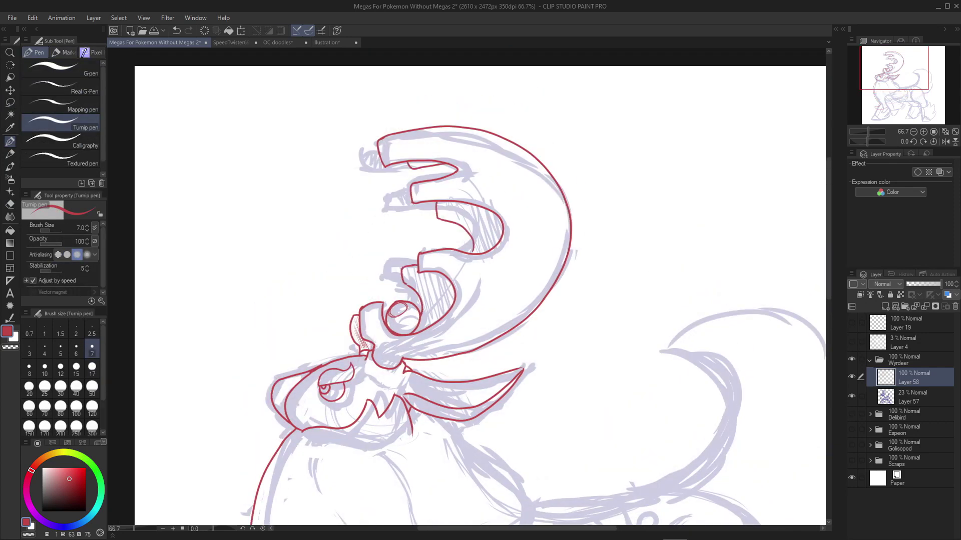
{"action": "left_click_drag", "start_coordinate": [488, 205], "coordinate": [457, 251]}
{"action": "left_click_drag", "start_coordinate": [460, 205], "coordinate": [441, 225]}
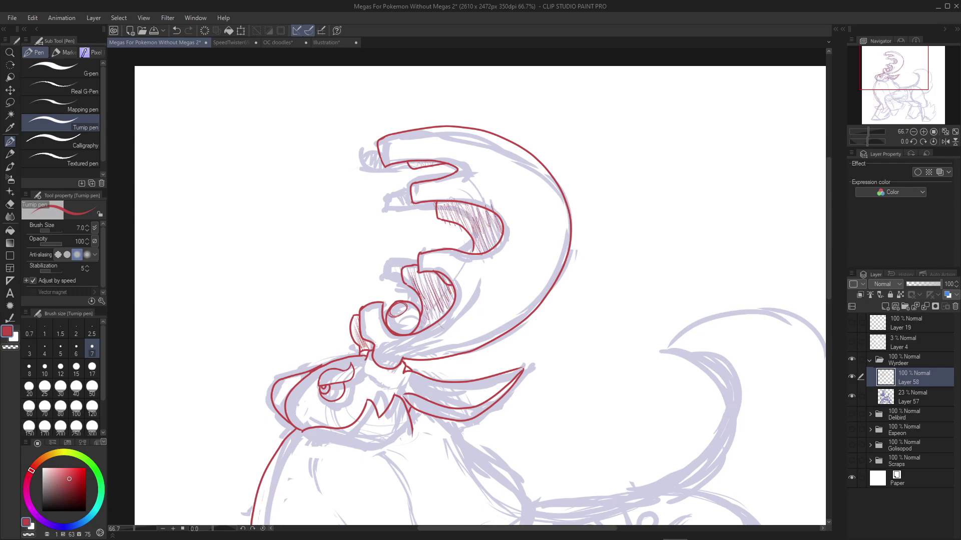
Draw the back of the neck in red from behind the ear down to the shoulder
{"action": "key", "text": "ctrl+minus"}
{"action": "key", "text": "ctrl+plus"}
{"action": "left_click_drag", "start_coordinate": [450, 350], "coordinate": [597, 171]}
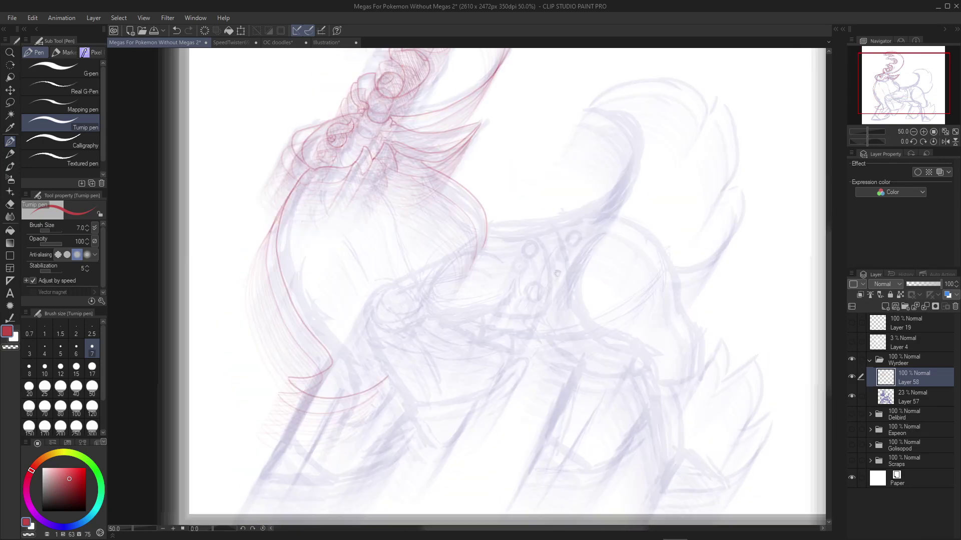
{"action": "left_click_drag", "start_coordinate": [436, 235], "coordinate": [588, 195]}
Outline the raised foreleg in red, with a zigzag knee edge, jagged fur along the lower leg and a pointed hoof
{"action": "left_click_drag", "start_coordinate": [578, 286], "coordinate": [468, 261]}
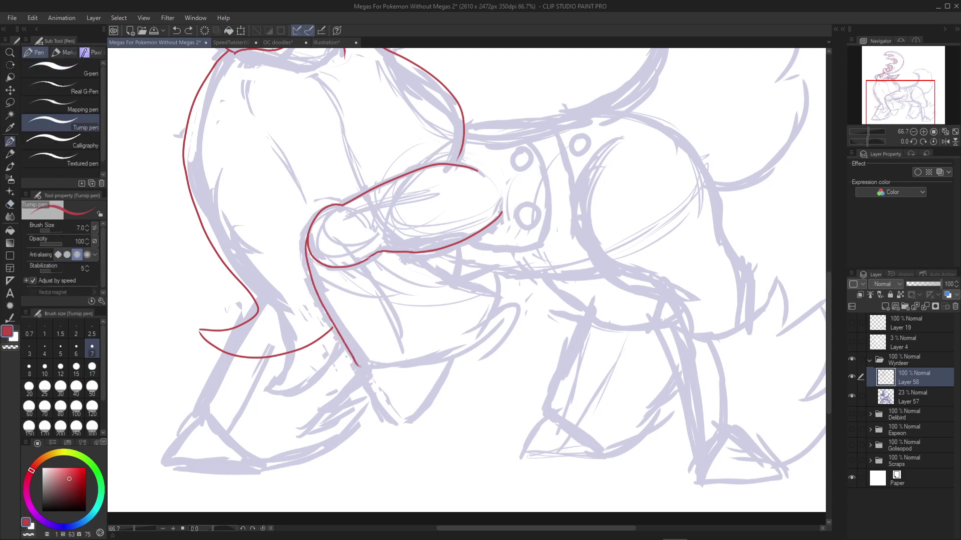
{"action": "left_click_drag", "start_coordinate": [453, 358], "coordinate": [465, 245]}
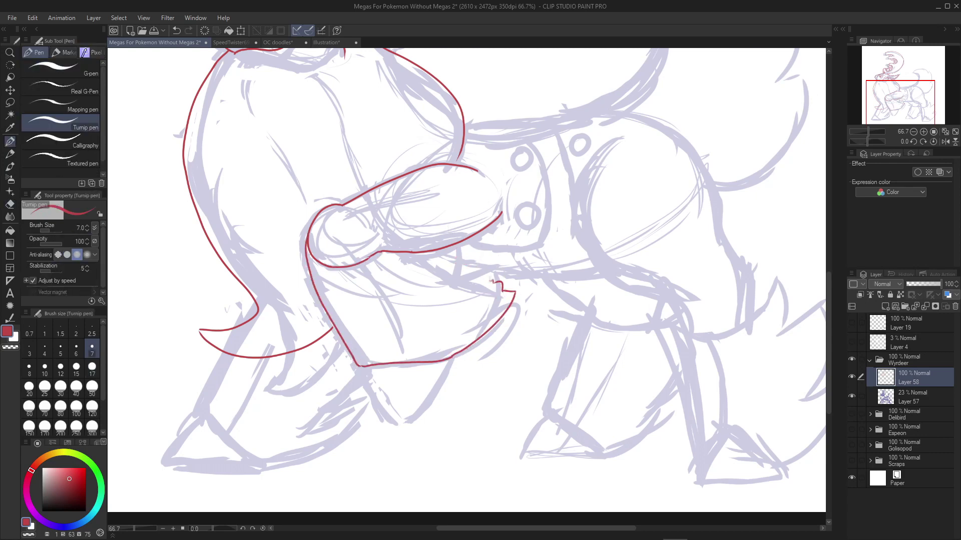
{"action": "left_click_drag", "start_coordinate": [450, 250], "coordinate": [492, 315]}
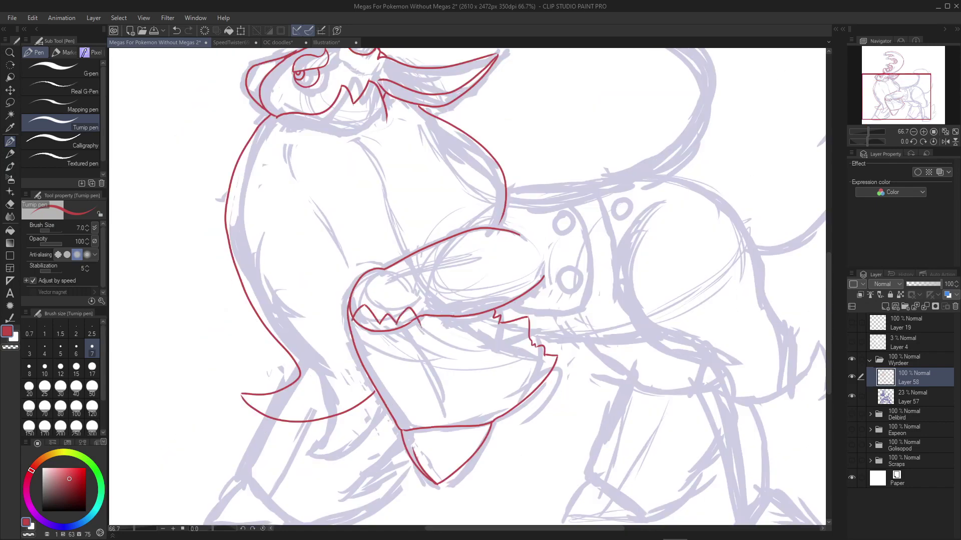
Outline the planted foreleg in red with its hoof and jagged rear fur, and draw the back line towards the rump
{"action": "left_click_drag", "start_coordinate": [371, 325], "coordinate": [452, 232]}
{"action": "left_click_drag", "start_coordinate": [350, 326], "coordinate": [481, 403]}
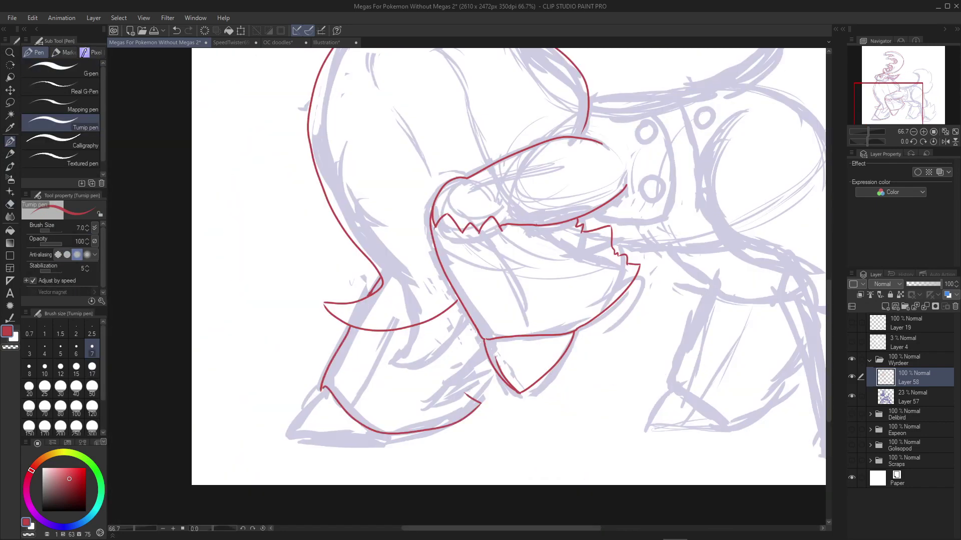
{"action": "left_click_drag", "start_coordinate": [550, 201], "coordinate": [340, 435]}
{"action": "key", "text": "h"}
{"action": "key", "text": "h"}
{"action": "left_click_drag", "start_coordinate": [440, 395], "coordinate": [396, 240]}
{"action": "key", "text": "h"}
{"action": "key", "text": "e"}
{"action": "key", "text": "p"}
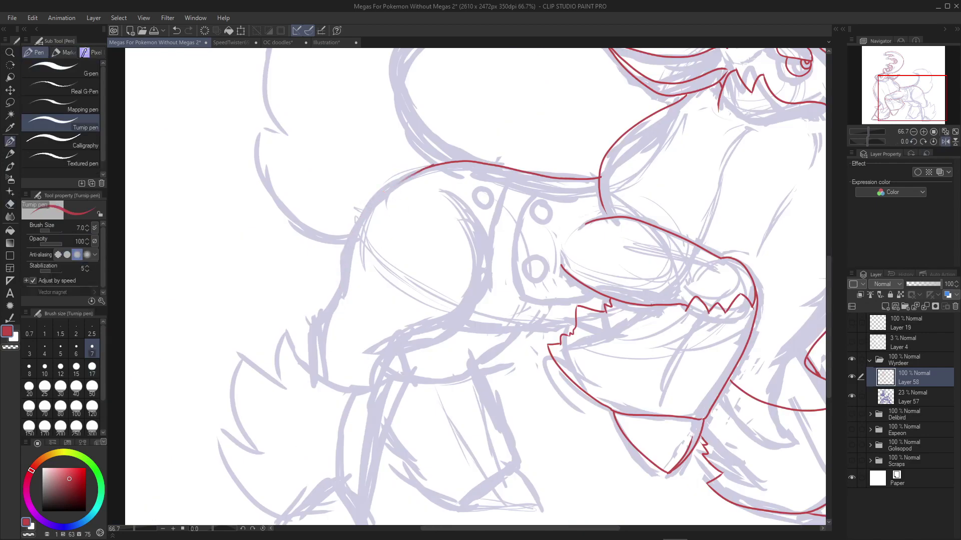
Outline the rump, tail, spotted body band, belly and both hind legs in red, with zigzag fur edges and hooves
{"action": "key", "text": "h"}
{"action": "left_click_drag", "start_coordinate": [401, 251], "coordinate": [414, 453]}
{"action": "mouse_move", "coordinate": [335, 285]}
{"action": "left_mouse_down"}
{"action": "mouse_move", "coordinate": [414, 179]}
{"action": "mouse_move", "coordinate": [310, 53]}
{"action": "left_mouse_up"}
{"action": "left_click_drag", "start_coordinate": [575, 253], "coordinate": [597, 384]}
{"action": "left_click_drag", "start_coordinate": [392, 236], "coordinate": [429, 248]}
{"action": "left_click_drag", "start_coordinate": [450, 250], "coordinate": [576, 258]}
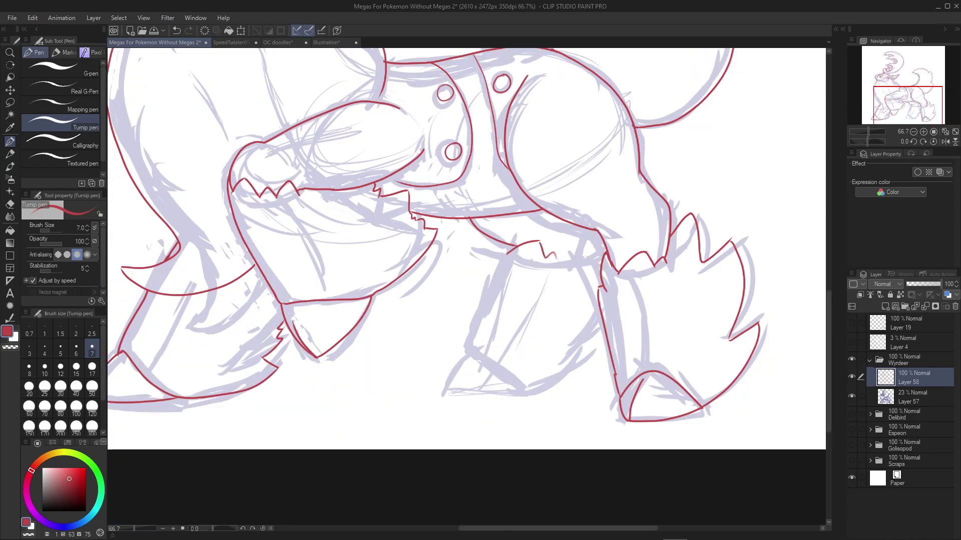
Hide the rough sketch layer to check the red line drawing on its own
{"action": "scroll", "coordinate": [922, 82], "scroll_direction": "down", "scroll_amount": 3}
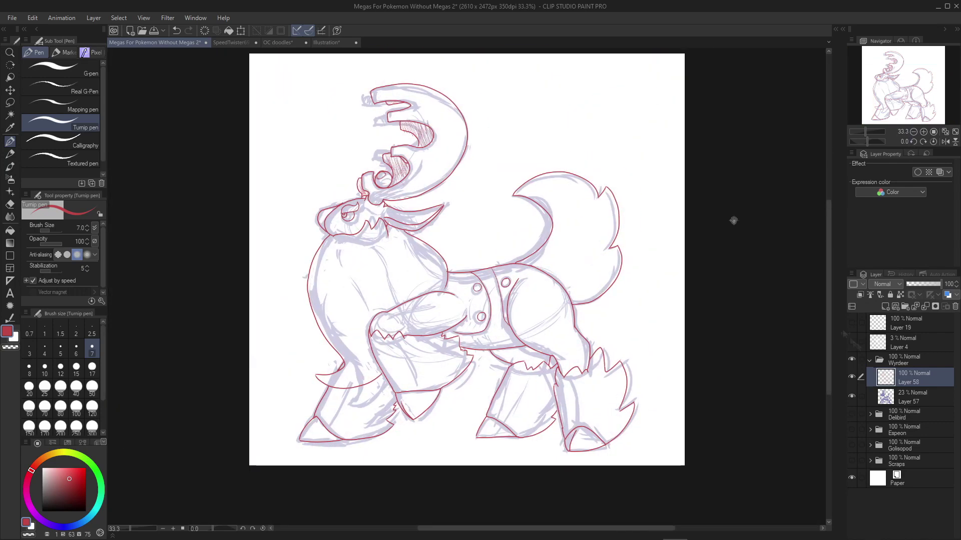
{"action": "left_click", "coordinate": [852, 396]}
{"action": "scroll", "coordinate": [922, 81], "scroll_direction": "up", "scroll_amount": 1}
{"action": "scroll", "coordinate": [922, 82], "scroll_direction": "down", "scroll_amount": 1}
{"action": "scroll", "coordinate": [923, 82], "scroll_direction": "up", "scroll_amount": 1}
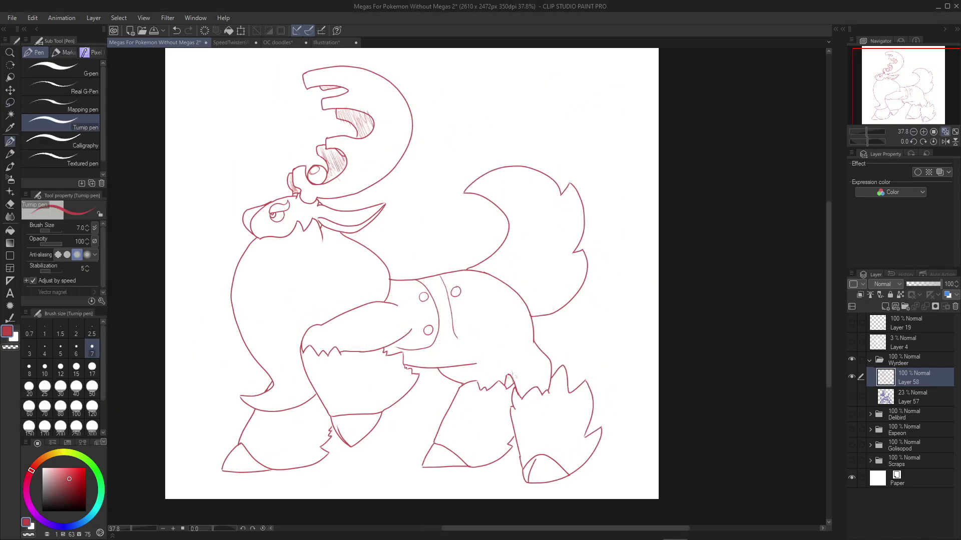
Redraw the near hind leg's thigh and zigzag fur edge in red as a slimmer shape
{"action": "key", "text": "ctrl+z"}
{"action": "left_click_drag", "start_coordinate": [534, 348], "coordinate": [547, 393]}
{"action": "left_click_drag", "start_coordinate": [503, 371], "coordinate": [514, 386]}
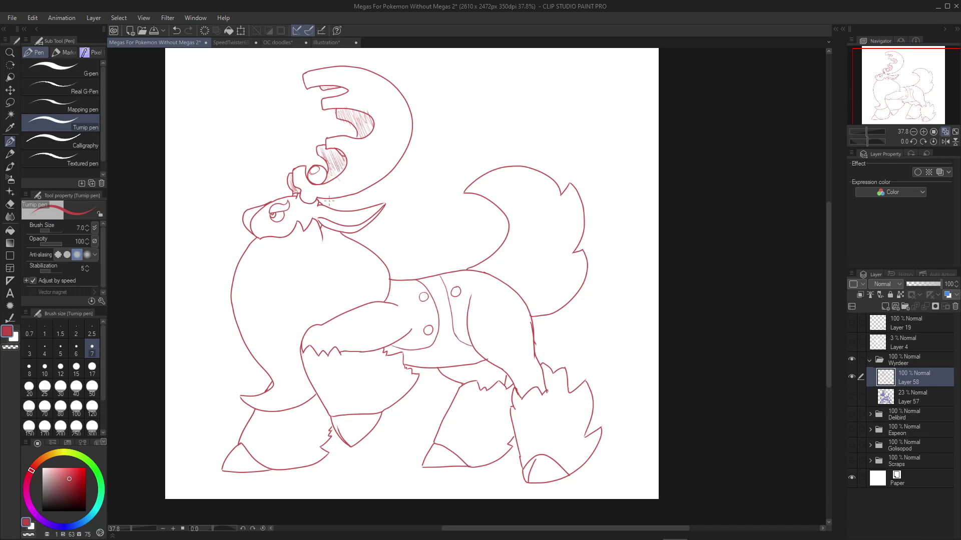
Add a hatched far ear behind the antler base and fill the small far antler stub solid red
{"action": "left_click_drag", "start_coordinate": [322, 203], "coordinate": [343, 209]}
{"action": "key", "text": "e"}
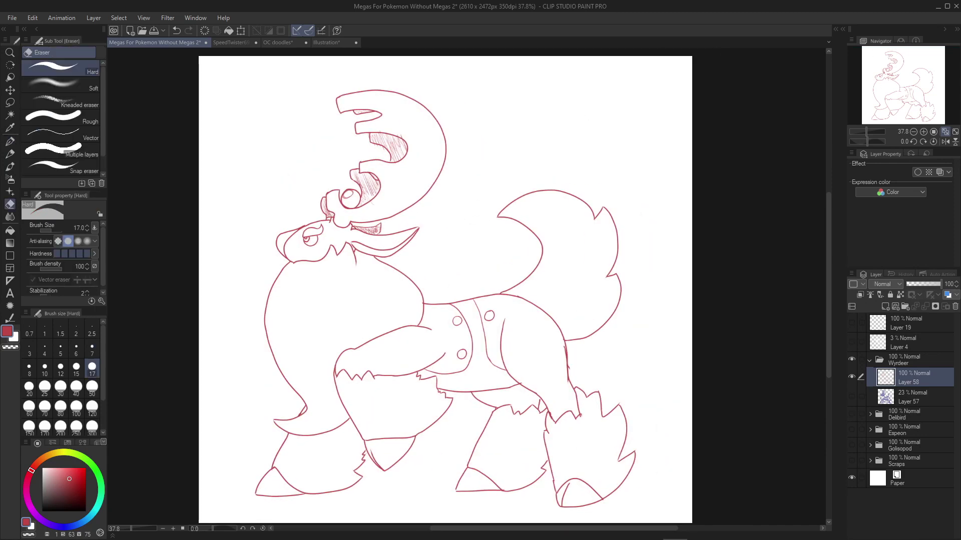
{"action": "key", "text": "p"}
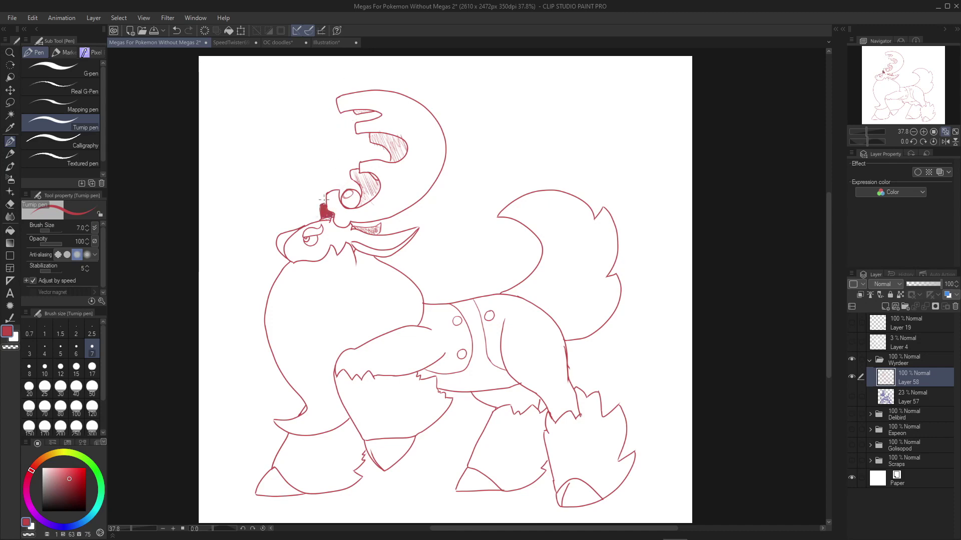
Fade the red drawing to 23%, and ink the muzzle, brow and eye in black with the Textured pen on a new layer
{"action": "key", "text": "F5"}
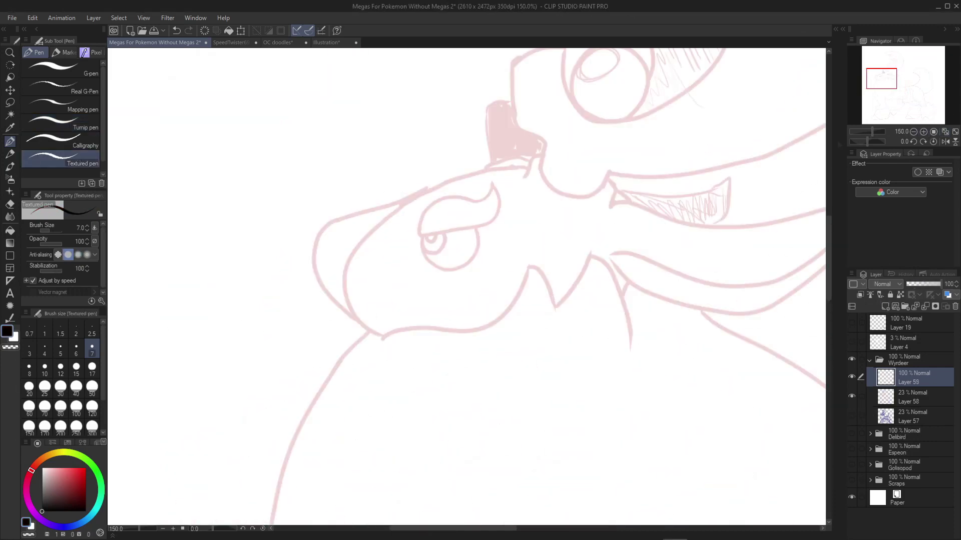
{"action": "left_click_drag", "start_coordinate": [416, 196], "coordinate": [320, 253]}
{"action": "left_click_drag", "start_coordinate": [542, 202], "coordinate": [404, 370]}
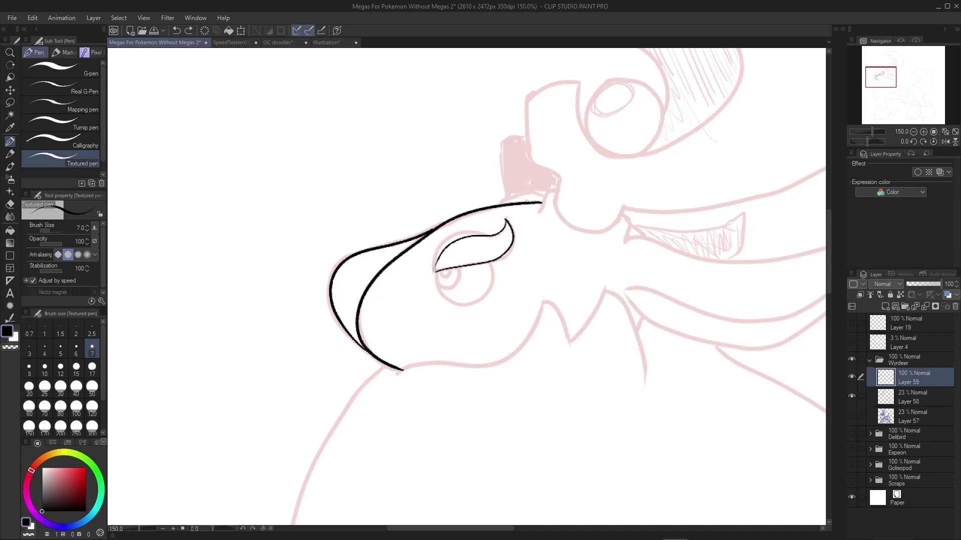
{"action": "left_click_drag", "start_coordinate": [465, 248], "coordinate": [322, 353]}
Ink the near antler's prongs and long outer curve in black, plus the round orb at its base
{"action": "scroll", "coordinate": [322, 353], "scroll_direction": "down", "scroll_amount": 2}
{"action": "mouse_move", "coordinate": [371, 416]}
{"action": "left_mouse_down"}
{"action": "mouse_move", "coordinate": [386, 348]}
{"action": "mouse_move", "coordinate": [493, 261]}
{"action": "mouse_move", "coordinate": [458, 122]}
{"action": "left_mouse_up"}
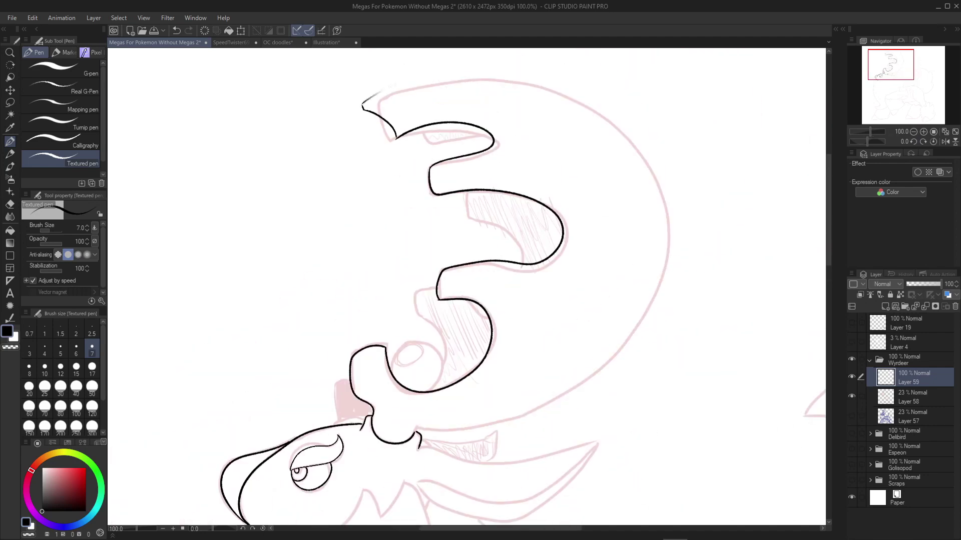
{"action": "left_click_drag", "start_coordinate": [362, 104], "coordinate": [415, 429]}
{"action": "left_click_drag", "start_coordinate": [429, 393], "coordinate": [433, 389]}
{"action": "scroll", "coordinate": [434, 389], "scroll_direction": "up", "scroll_amount": 3}
{"action": "scroll", "coordinate": [456, 285], "scroll_direction": "down", "scroll_amount": 3}
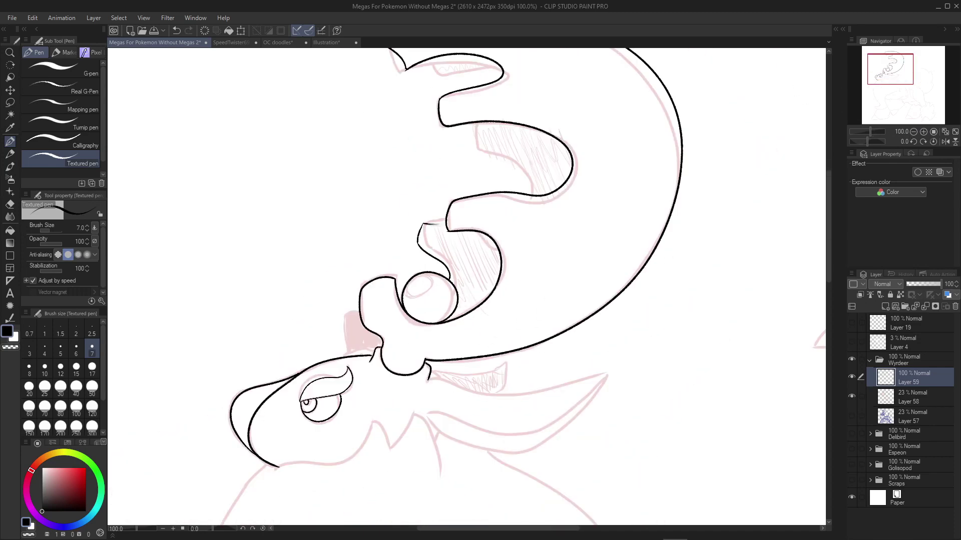
Ink the visible far antler edges between the prongs and the small stub above the forehead
{"action": "scroll", "coordinate": [466, 287], "scroll_direction": "up", "scroll_amount": 2}
{"action": "left_click_drag", "start_coordinate": [515, 214], "coordinate": [524, 281]}
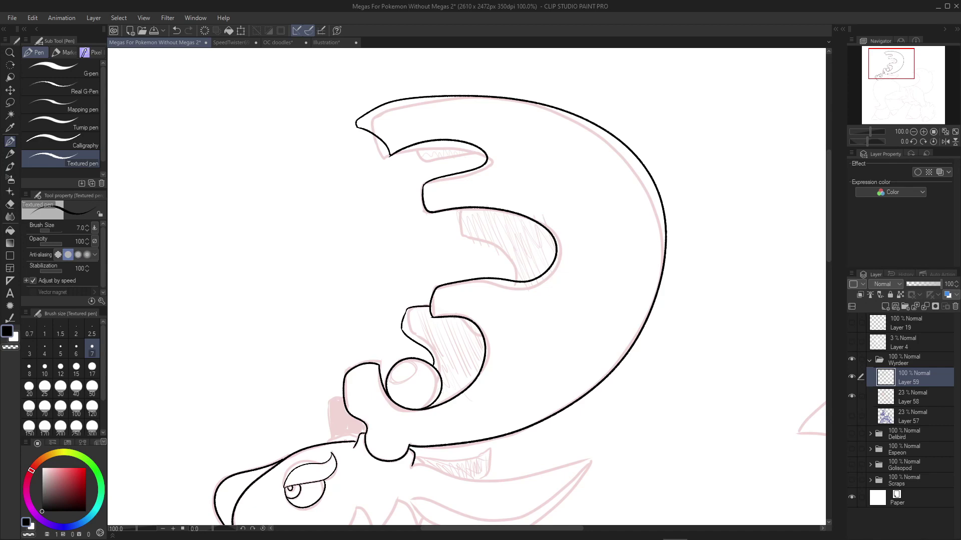
{"action": "left_click_drag", "start_coordinate": [465, 285], "coordinate": [541, 187]}
{"action": "left_click_drag", "start_coordinate": [500, 251], "coordinate": [460, 315]}
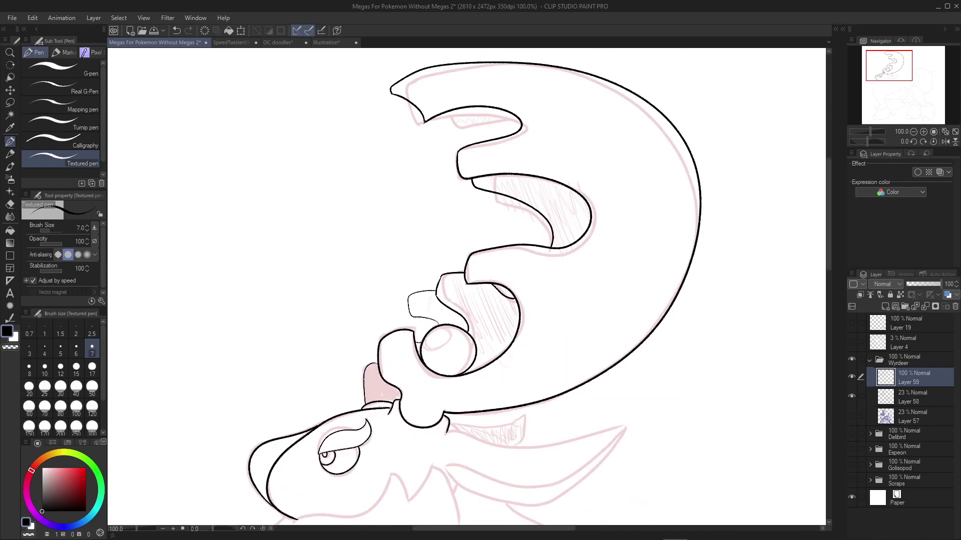
Ink the long pointed near ear and the far ear behind the antler base
{"action": "left_click_drag", "start_coordinate": [480, 350], "coordinate": [500, 225]}
{"action": "left_click_drag", "start_coordinate": [480, 350], "coordinate": [530, 222]}
{"action": "mouse_move", "coordinate": [518, 175]}
{"action": "left_mouse_down"}
{"action": "mouse_move", "coordinate": [595, 195]}
{"action": "mouse_move", "coordinate": [523, 227]}
{"action": "mouse_move", "coordinate": [686, 182]}
{"action": "left_mouse_up"}
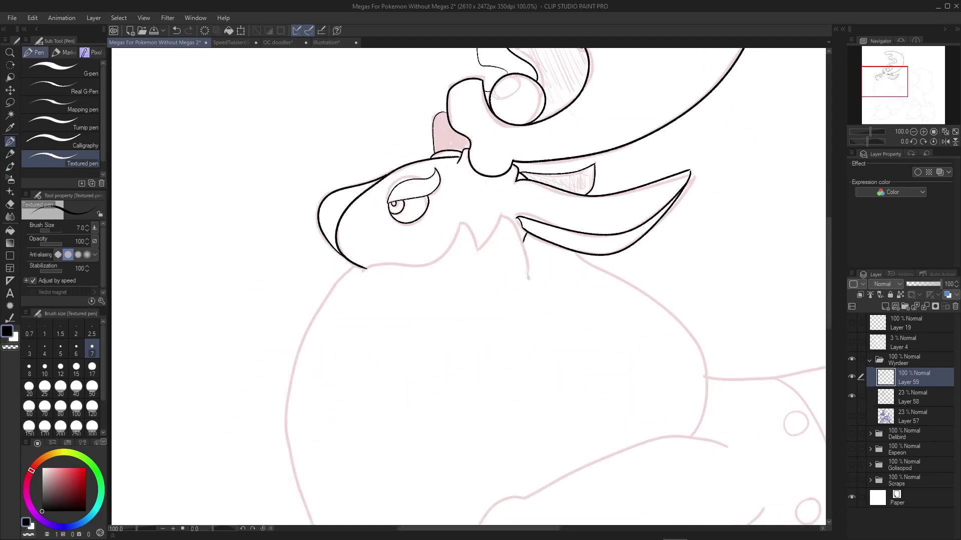
Ink the jaw with its jagged cheek fur, the back of the neck and the chest mane down to its curled tip
{"action": "key", "text": "ctrl+minus"}
{"action": "left_click_drag", "start_coordinate": [334, 141], "coordinate": [330, 368]}
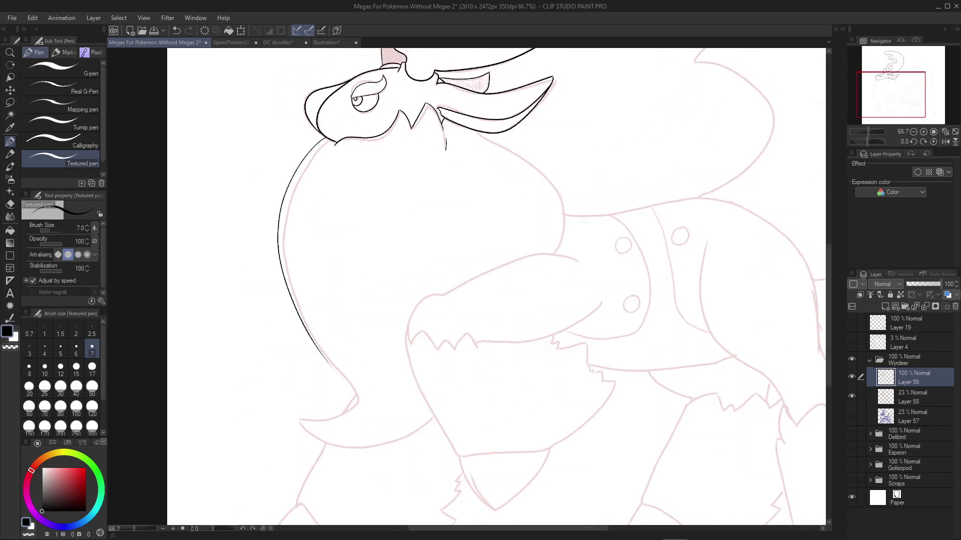
{"action": "key", "text": "ctrl+plus"}
{"action": "scroll", "coordinate": [450, 271], "scroll_direction": "down", "scroll_amount": 5}
{"action": "mouse_move", "coordinate": [665, 184]}
{"action": "left_mouse_down"}
{"action": "mouse_move", "coordinate": [633, 176]}
{"action": "mouse_move", "coordinate": [463, 239]}
{"action": "left_mouse_up"}
{"action": "key", "text": "e"}
{"action": "key", "text": "p"}
Ink the raised foreleg in black with a zigzag knee edge and a tapering lower leg ending in jagged rear fur
{"action": "left_click_drag", "start_coordinate": [704, 248], "coordinate": [519, 307]}
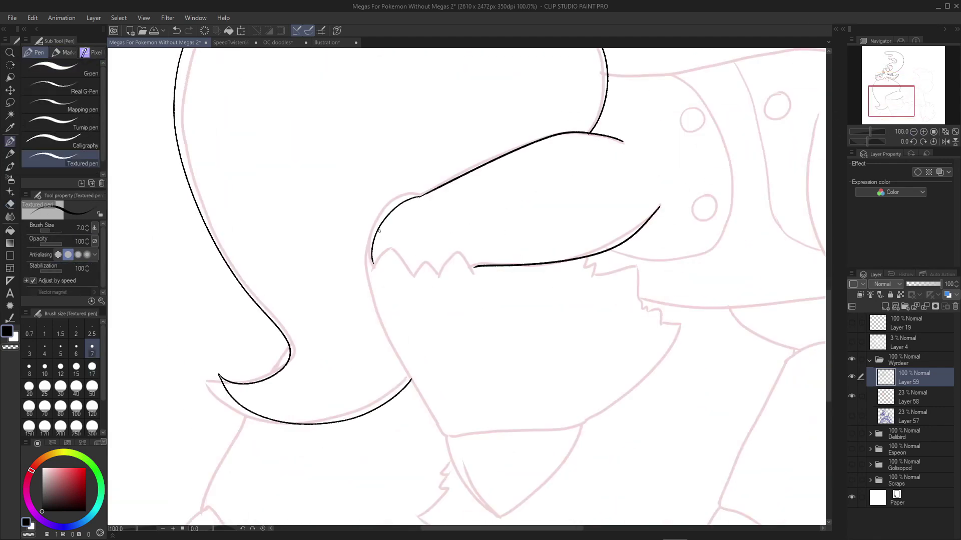
{"action": "mouse_move", "coordinate": [412, 261]}
{"action": "left_mouse_down"}
{"action": "mouse_move", "coordinate": [373, 264]}
{"action": "mouse_move", "coordinate": [443, 395]}
{"action": "left_mouse_up"}
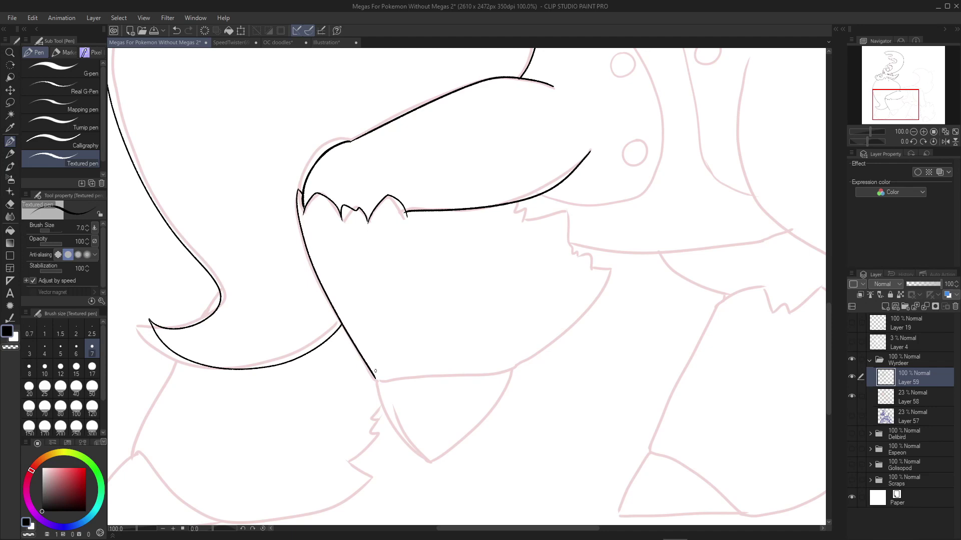
{"action": "left_click_drag", "start_coordinate": [310, 388], "coordinate": [524, 281]}
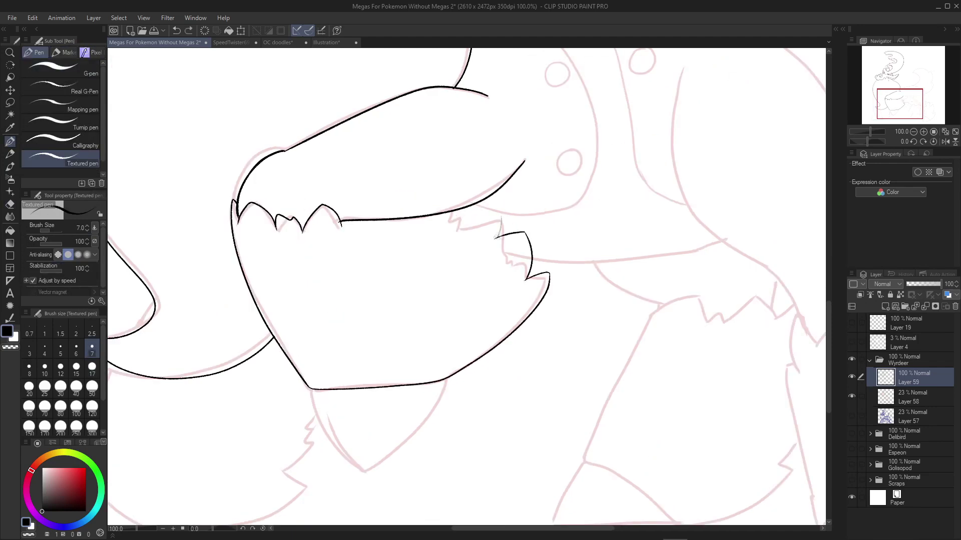
{"action": "left_click_drag", "start_coordinate": [496, 238], "coordinate": [453, 218]}
{"action": "left_click_drag", "start_coordinate": [453, 218], "coordinate": [478, 91]}
Ink the raised foreleg's pointed hoof and the planted foreleg with its rear fur tufts and hoof
{"action": "left_click_drag", "start_coordinate": [344, 254], "coordinate": [655, 279]}
{"action": "left_click_drag", "start_coordinate": [491, 191], "coordinate": [468, 231]}
{"action": "left_click_drag", "start_coordinate": [447, 265], "coordinate": [645, 383]}
{"action": "key", "text": "ctrl+z"}
{"action": "left_click_drag", "start_coordinate": [359, 430], "coordinate": [431, 431]}
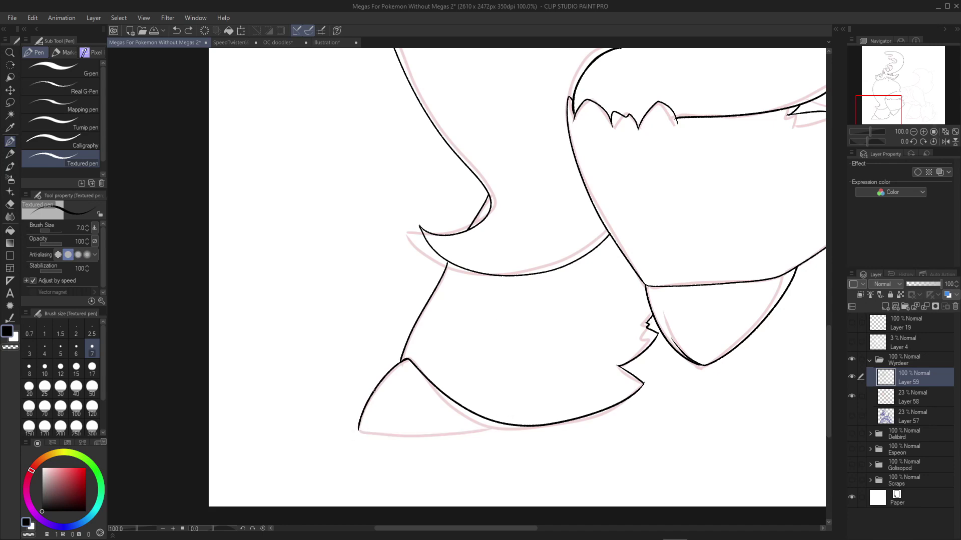
{"action": "key", "text": "h"}
{"action": "key", "text": "h"}
Ink the back, rump, belly and near thigh lines in black
{"action": "left_click_drag", "start_coordinate": [701, 150], "coordinate": [210, 498]}
{"action": "left_click_drag", "start_coordinate": [500, 351], "coordinate": [416, 195]}
{"action": "mouse_move", "coordinate": [234, 123]}
{"action": "left_mouse_down"}
{"action": "mouse_move", "coordinate": [600, 245]}
{"action": "mouse_move", "coordinate": [642, 415]}
{"action": "left_mouse_up"}
{"action": "left_click_drag", "start_coordinate": [294, 352], "coordinate": [485, 337]}
{"action": "left_click_drag", "start_coordinate": [452, 163], "coordinate": [444, 188]}
Ink the front edge of the near hind leg from the knee down towards the hoof
{"action": "left_click_drag", "start_coordinate": [435, 240], "coordinate": [571, 423]}
{"action": "key", "text": "ctrl+z"}
{"action": "left_click_drag", "start_coordinate": [570, 475], "coordinate": [559, 322]}
{"action": "left_click_drag", "start_coordinate": [553, 253], "coordinate": [568, 425]}
{"action": "key", "text": "e"}
{"action": "key", "text": "p"}
{"action": "left_click_drag", "start_coordinate": [551, 390], "coordinate": [569, 472]}
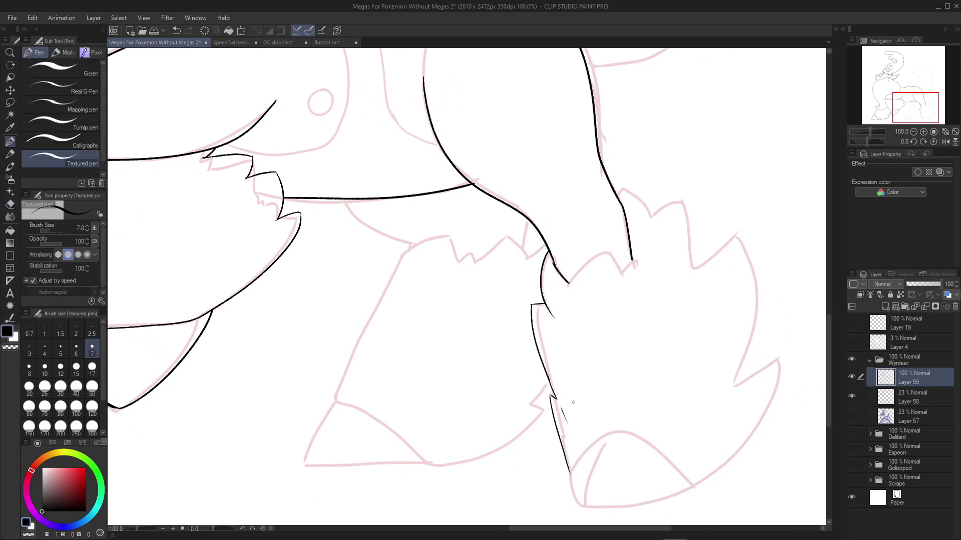
Ink the near hind leg's jagged fur along the knee and down the rear edge, adding small spikes near the bottom
{"action": "left_click_drag", "start_coordinate": [500, 250], "coordinate": [422, 268]}
{"action": "left_click_drag", "start_coordinate": [542, 214], "coordinate": [574, 236]}
{"action": "left_click_drag", "start_coordinate": [677, 273], "coordinate": [654, 404]}
{"action": "left_click_drag", "start_coordinate": [650, 401], "coordinate": [693, 326]}
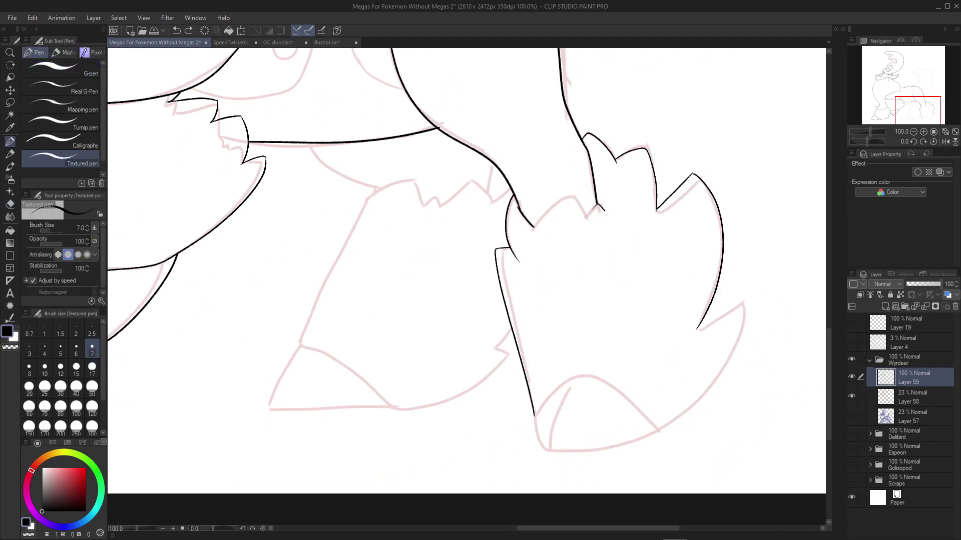
{"action": "key", "text": "ctrl+z"}
{"action": "left_click_drag", "start_coordinate": [721, 268], "coordinate": [727, 312]}
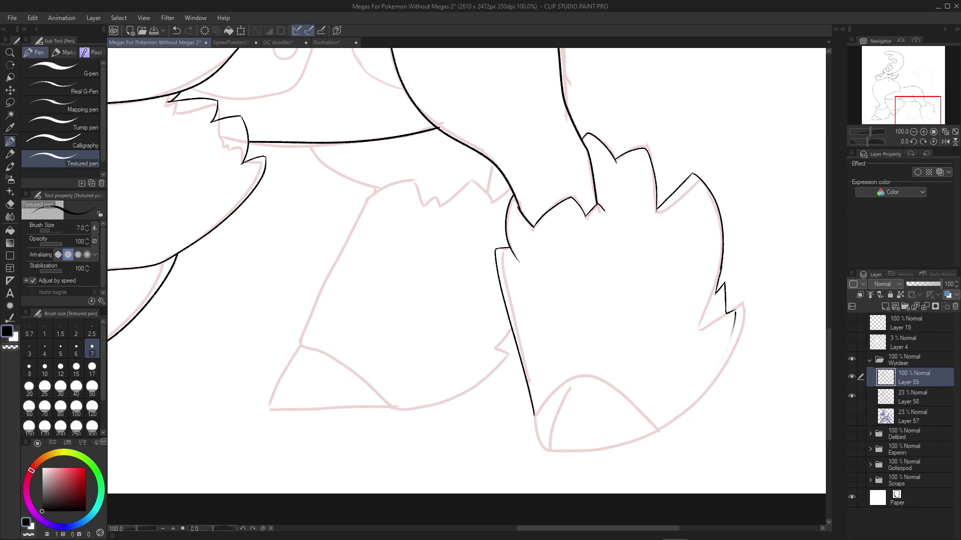
Ink the near hind hoof and the far hind leg with its zigzag fur and hoof
{"action": "left_click_drag", "start_coordinate": [535, 414], "coordinate": [658, 430]}
{"action": "mouse_move", "coordinate": [658, 430]}
{"action": "left_mouse_down"}
{"action": "mouse_move", "coordinate": [613, 365]}
{"action": "mouse_move", "coordinate": [737, 416]}
{"action": "mouse_move", "coordinate": [788, 481]}
{"action": "left_mouse_up"}
{"action": "mouse_move", "coordinate": [544, 231]}
{"action": "left_mouse_down"}
{"action": "mouse_move", "coordinate": [501, 447]}
{"action": "mouse_move", "coordinate": [639, 378]}
{"action": "left_mouse_up"}
Ink the tail outline and the front edge of the band around the body
{"action": "key", "text": "ctrl+minus"}
{"action": "left_click_drag", "start_coordinate": [420, 302], "coordinate": [559, 145]}
{"action": "key", "text": "ctrl+plus"}
{"action": "left_click_drag", "start_coordinate": [420, 184], "coordinate": [355, 359]}
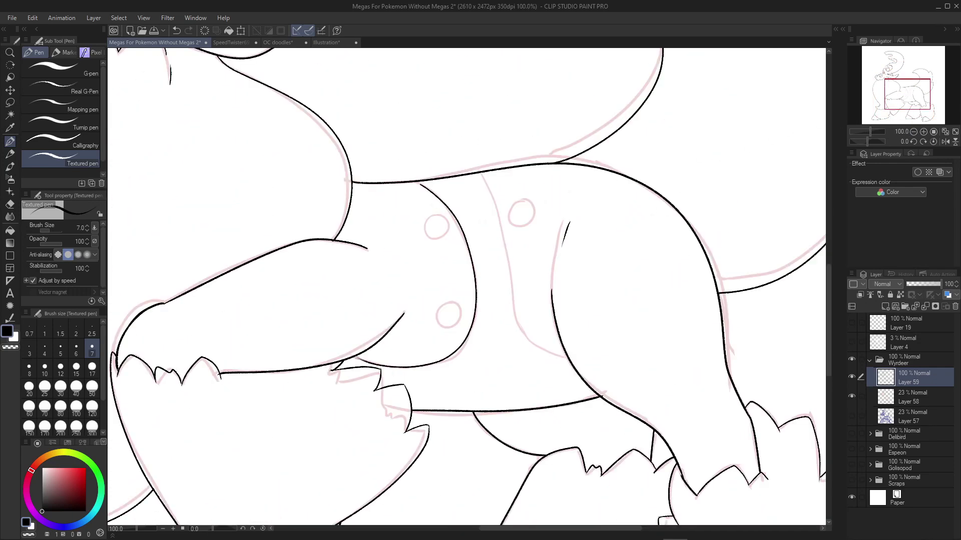
Ink the band's rear edge and four narrow oval spots beside it, adjusting the ovals with selections and Transform
{"action": "key", "text": "h"}
{"action": "key", "text": "m"}
{"action": "left_click_drag", "start_coordinate": [467, 292], "coordinate": [470, 295]}
{"action": "key", "text": "ctrl+t"}
{"action": "key", "text": "Return"}
{"action": "left_click_drag", "start_coordinate": [480, 210], "coordinate": [505, 234]}
{"action": "key", "text": "ctrl+t"}
{"action": "key", "text": "h"}
{"action": "key", "text": "Return"}
{"action": "left_click_drag", "start_coordinate": [520, 281], "coordinate": [523, 283]}
{"action": "key", "text": "ctrl+t"}
{"action": "key", "text": "Return"}
{"action": "key", "text": "p"}
Create a folder masked to the figure's silhouette with a new layer inside it, and fill that layer dark grey
{"action": "key", "text": "ctrl+0"}
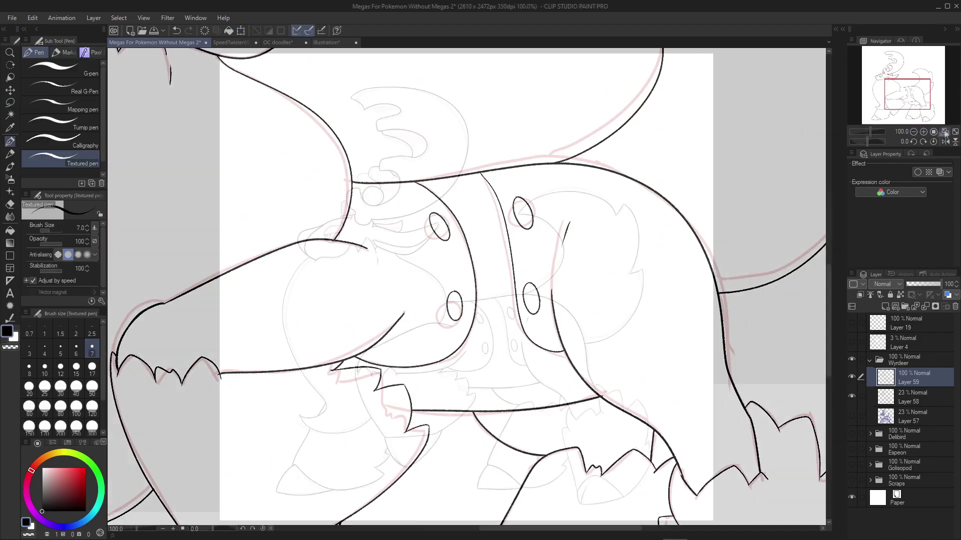
{"action": "key", "text": "w"}
{"action": "left_click", "coordinate": [298, 58]}
{"action": "key", "text": "m"}
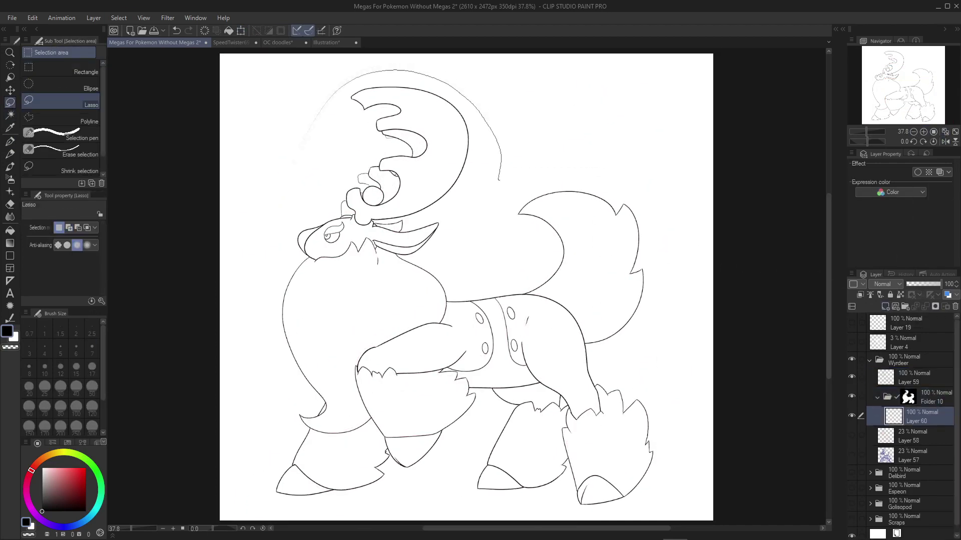
{"action": "key", "text": "alt+Delete"}
{"action": "key", "text": "ctrl+d"}
Hide the grey fill folder, and erase and redraw the near hind leg's thigh and hock with a sharper bend
{"action": "key", "text": "ctrl+plus"}
{"action": "key", "text": "ctrl+plus"}
{"action": "left_click", "coordinate": [852, 397]}
{"action": "key", "text": "e"}
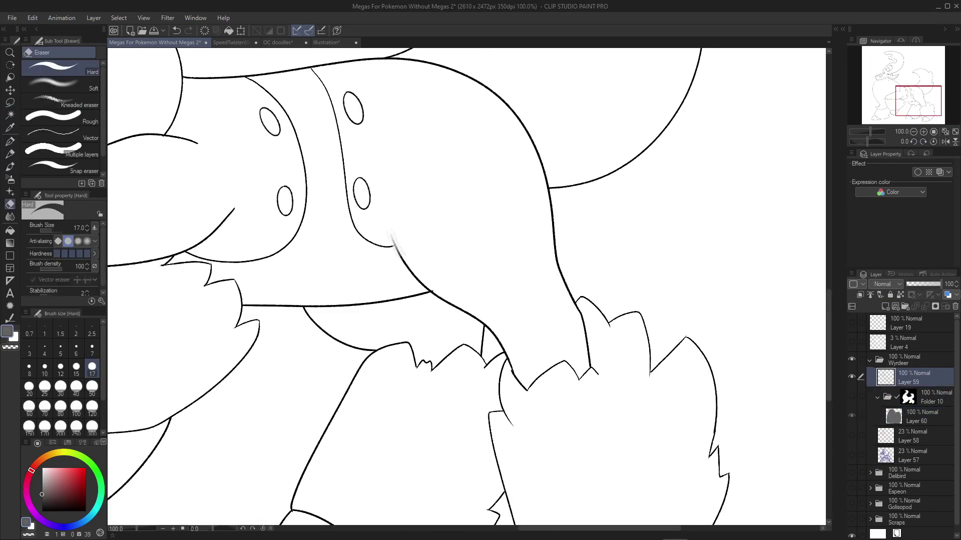
{"action": "key", "text": "ctrl+plus"}
{"action": "key", "text": "p"}
{"action": "scroll", "coordinate": [563, 464], "scroll_direction": "up", "scroll_amount": 3}
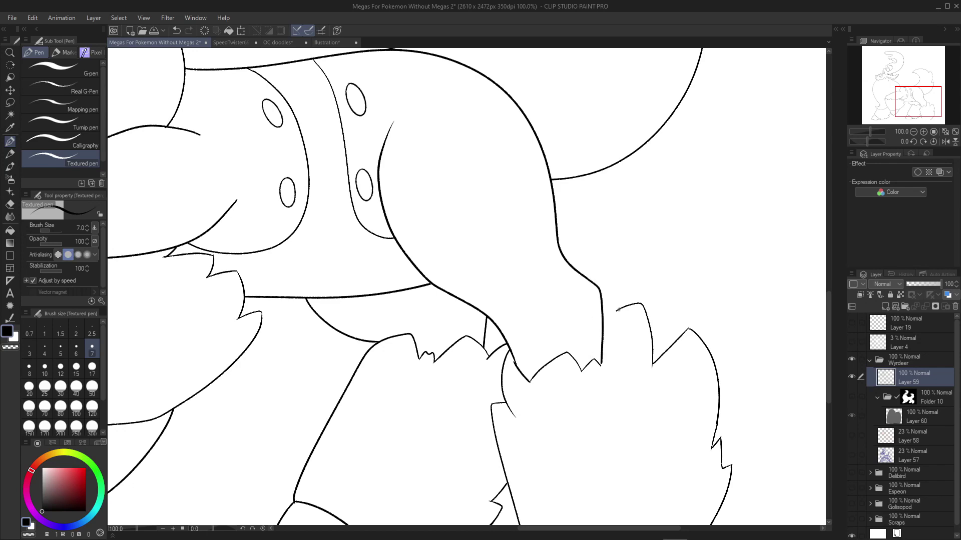
Redraw the near hind hoof as a low wedge pointing forward and close the fur outline behind the hock
{"action": "scroll", "coordinate": [611, 357], "scroll_direction": "down", "scroll_amount": 5}
{"action": "left_click_drag", "start_coordinate": [476, 361], "coordinate": [583, 354]}
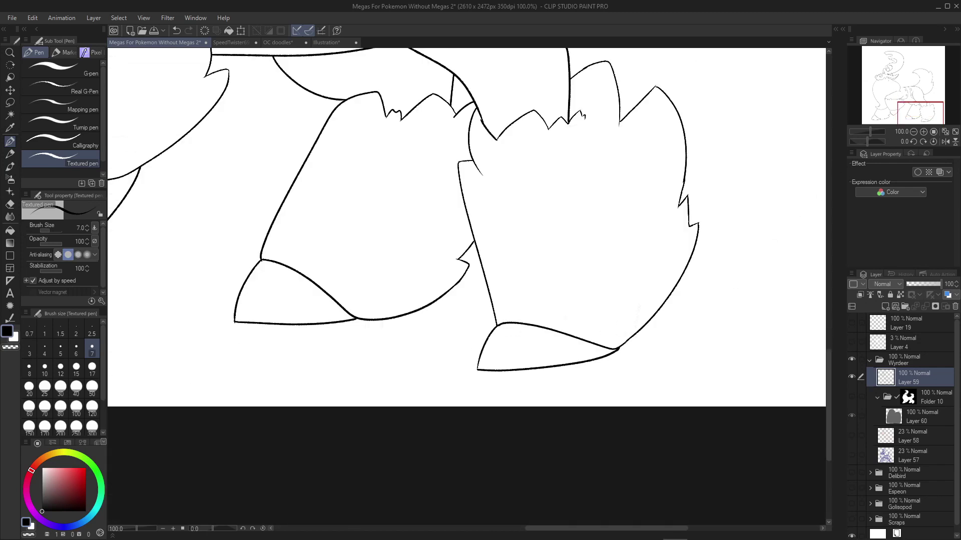
{"action": "key", "text": "ctrl+minus"}
{"action": "key", "text": "ctrl+minus"}
{"action": "key", "text": "ctrl+plus"}
{"action": "scroll", "coordinate": [659, 441], "scroll_direction": "down", "scroll_amount": 3}
{"action": "left_click_drag", "start_coordinate": [639, 371], "coordinate": [715, 382]}
Rework the near hind leg's lower rear edge into fur tufts above the hoof and clean up the hoof's upper line
{"action": "key", "text": "e"}
{"action": "key", "text": "ctrl+plus"}
{"action": "scroll", "coordinate": [507, 305], "scroll_direction": "down", "scroll_amount": 3}
{"action": "left_click", "coordinate": [507, 305]}
{"action": "key", "text": "p"}
{"action": "key", "text": "ctrl+minus"}
{"action": "key", "text": "ctrl+minus"}
{"action": "key", "text": "ctrl+plus"}
{"action": "key", "text": "ctrl+plus"}
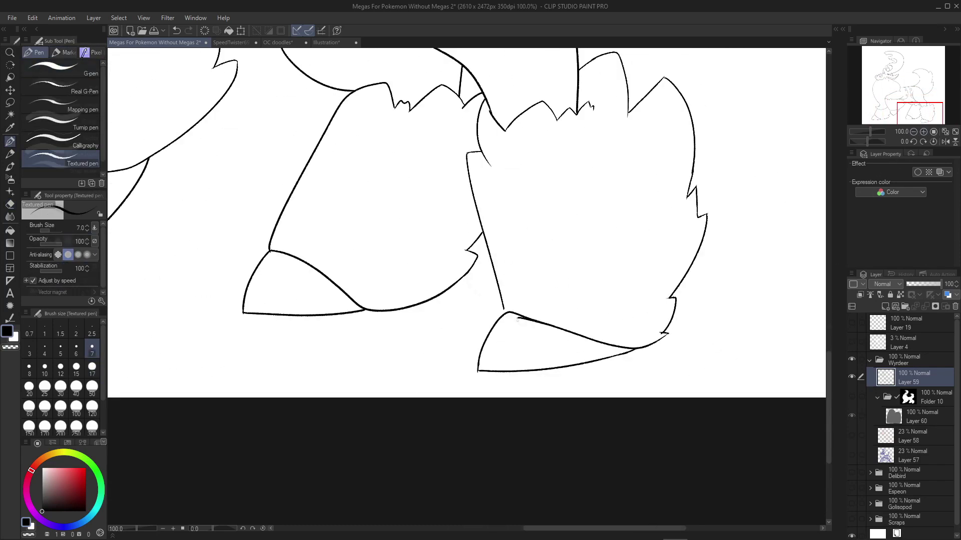
Erase and redraw the upper front of the near thigh line so it overlaps the band's lower rear spot
{"action": "key", "text": "ctrl+minus"}
{"action": "key", "text": "ctrl+minus"}
{"action": "key", "text": "ctrl+plus"}
{"action": "key", "text": "e"}
{"action": "key", "text": "p"}
{"action": "mouse_move", "coordinate": [435, 165]}
{"action": "left_mouse_down"}
{"action": "mouse_move", "coordinate": [429, 216]}
{"action": "mouse_move", "coordinate": [440, 247]}
{"action": "left_mouse_up"}
{"action": "key", "text": "e"}
{"action": "key", "text": "p"}
{"action": "key", "text": "e"}
{"action": "key", "text": "p"}
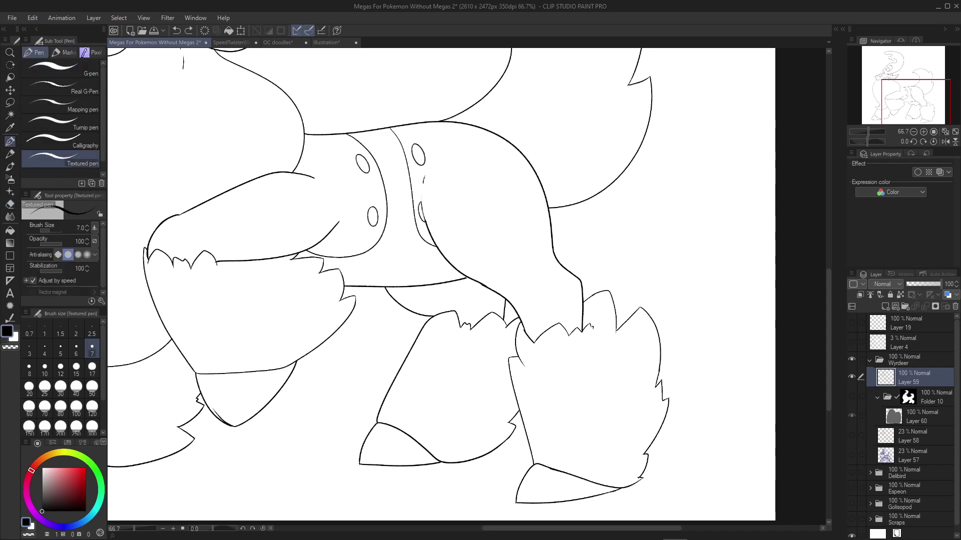
Show the grey fill again and rebuild the folder's mask to match the redrawn hind leg and hoof
{"action": "key", "text": "ctrl+minus"}
{"action": "left_click", "coordinate": [852, 395]}
{"action": "left_click", "coordinate": [915, 396]}
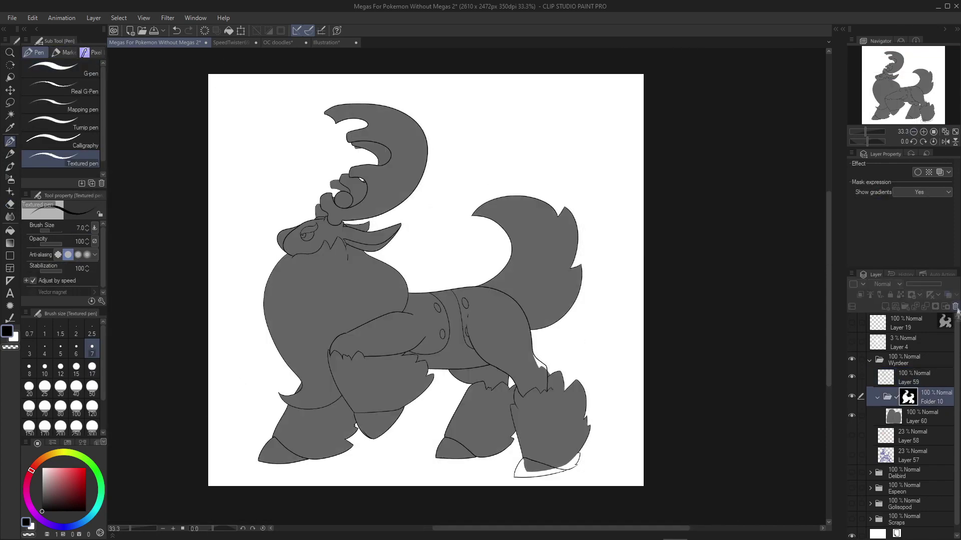
{"action": "key", "text": "w"}
{"action": "left_click", "coordinate": [935, 307]}
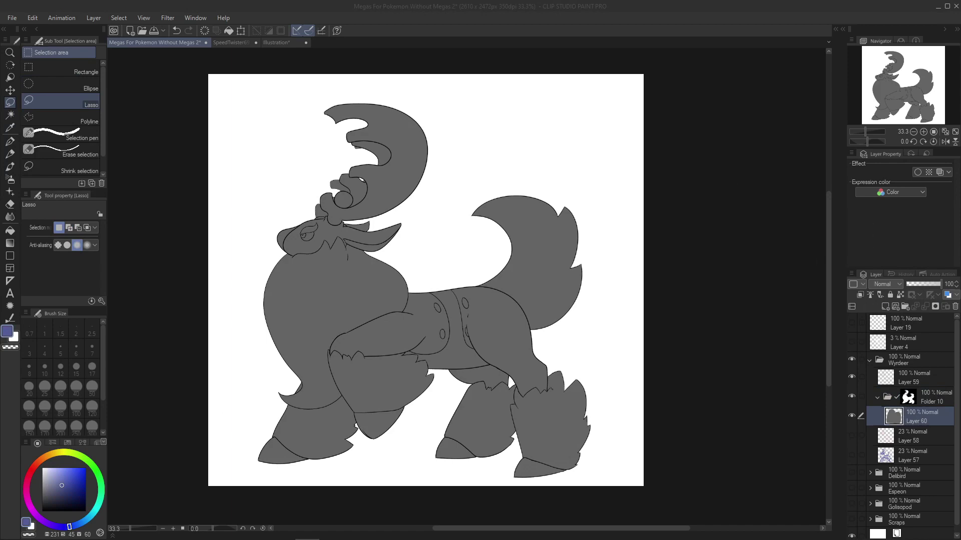
Lighten the base fill to light grey, and fill the mane, tail, band, spots, belly and leg fur white on a new layer
{"action": "key", "text": "ctrl+u"}
{"action": "key", "text": "Return"}
{"action": "key", "text": "w"}
{"action": "left_click", "coordinate": [916, 416]}
{"action": "left_click", "coordinate": [486, 486]}
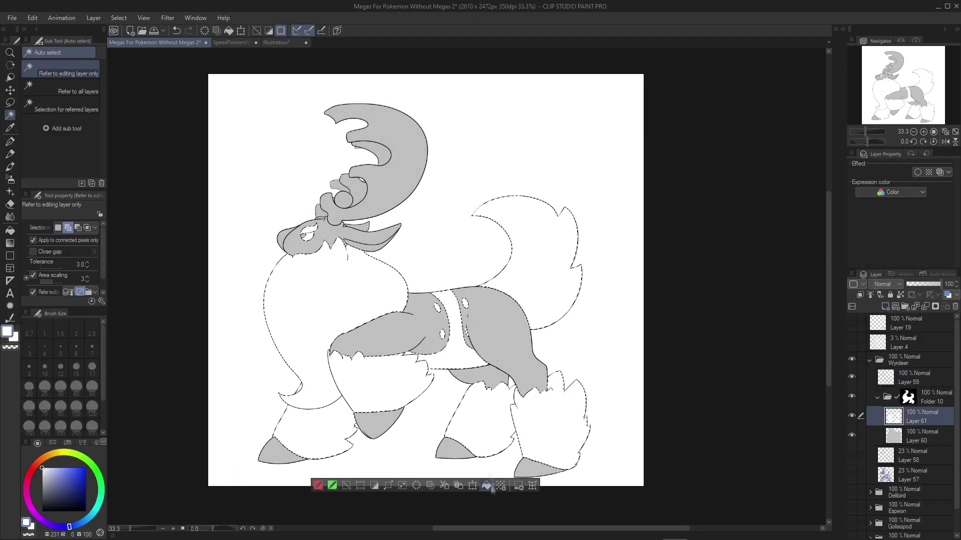
{"action": "key", "text": "ctrl+d"}
Lasso the line art around the white body band and its spots and duplicate it onto its own layer
{"action": "key", "text": "ctrl+alt+0"}
{"action": "left_click", "coordinate": [915, 378]}
{"action": "key", "text": "m"}
{"action": "mouse_move", "coordinate": [433, 257]}
{"action": "left_mouse_down"}
{"action": "mouse_move", "coordinate": [481, 418]}
{"action": "mouse_move", "coordinate": [543, 345]}
{"action": "left_mouse_up"}
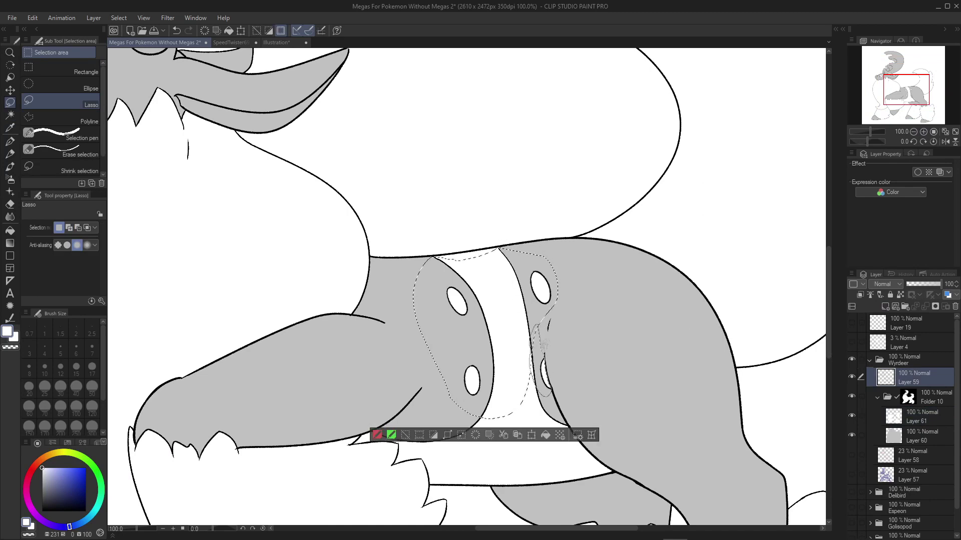
{"action": "scroll", "coordinate": [466, 285], "scroll_direction": "down", "scroll_amount": 3}
{"action": "key", "text": "ctrl+c"}
{"action": "key", "text": "ctrl+v"}
Select the antlers, fill them on a new colour layer and adjust the fill's hue and saturation to a golden tan
{"action": "left_click", "coordinate": [31, 18]}
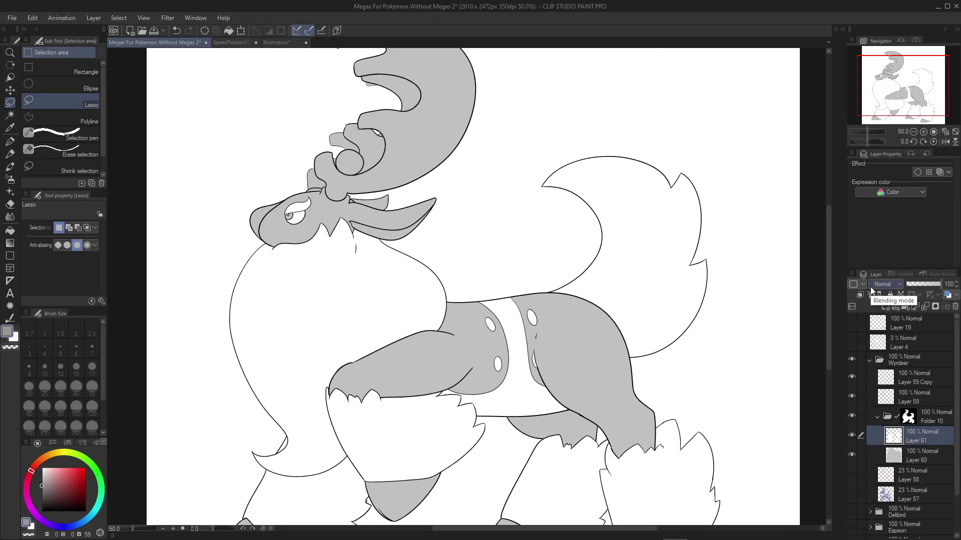
{"action": "key", "text": "w"}
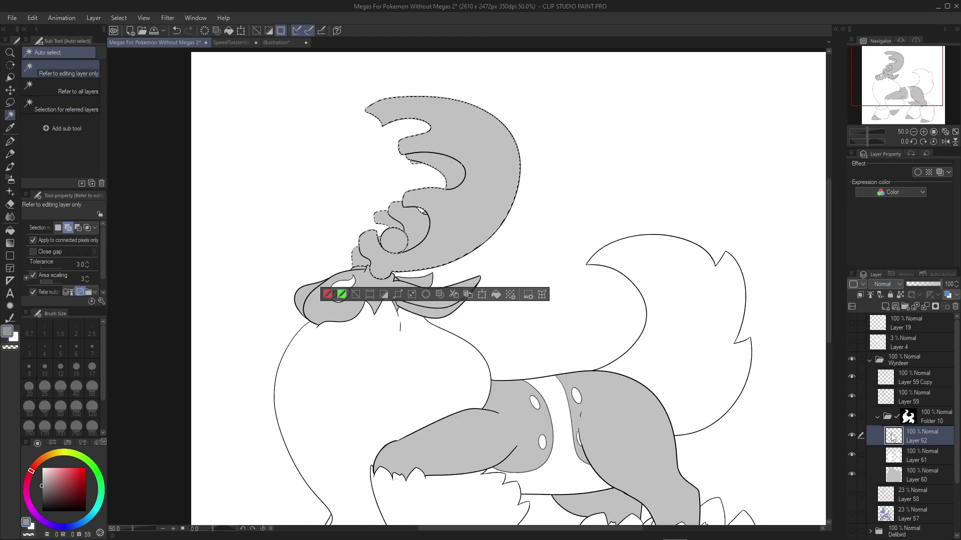
{"action": "key", "text": "ctrl+u"}
{"action": "left_click_drag", "start_coordinate": [691, 99], "coordinate": [713, 127]}
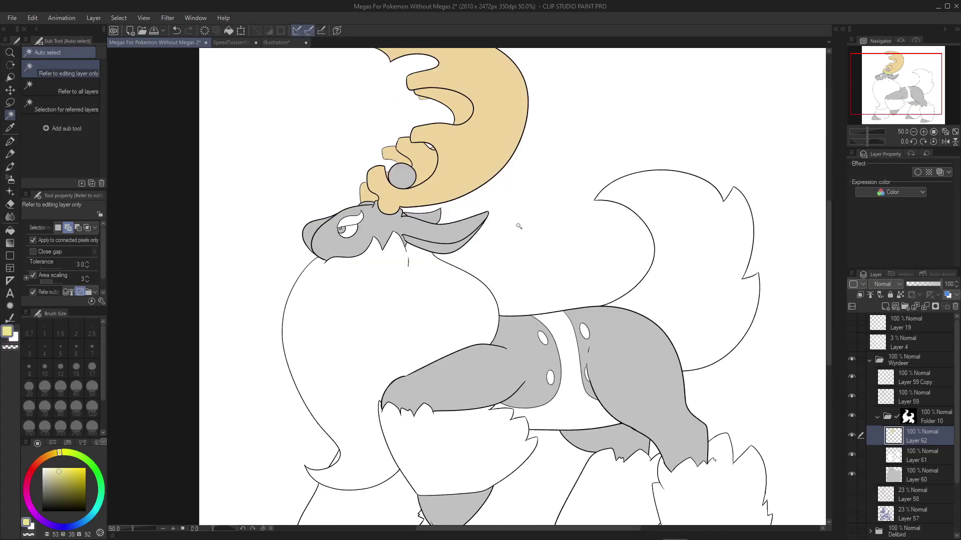
Colour the nose reddish brown and the hooves dark slate on separate layers, tuning the tones with Hue/Saturation/Luminosity
{"action": "left_click", "coordinate": [313, 236]}
{"action": "key", "text": "ctrl+u"}
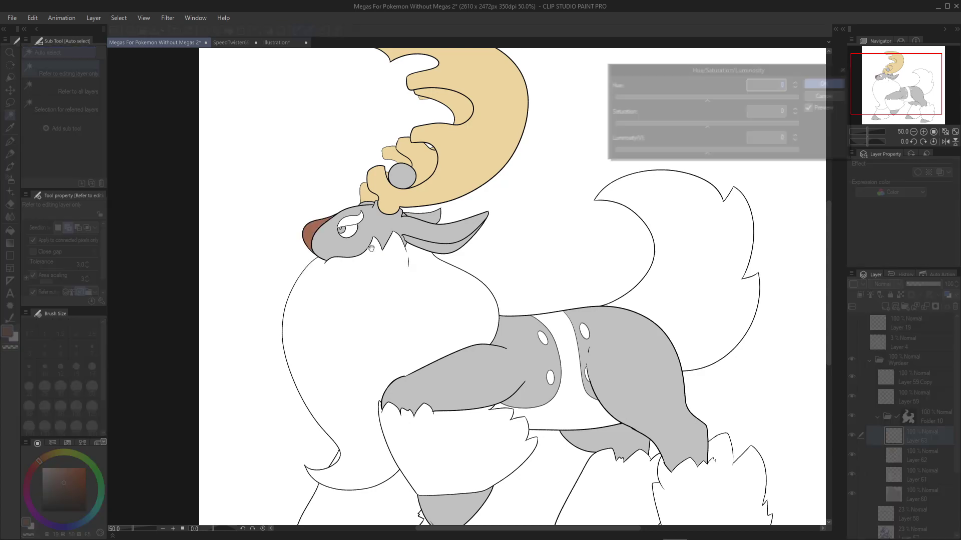
{"action": "key", "text": "Return"}
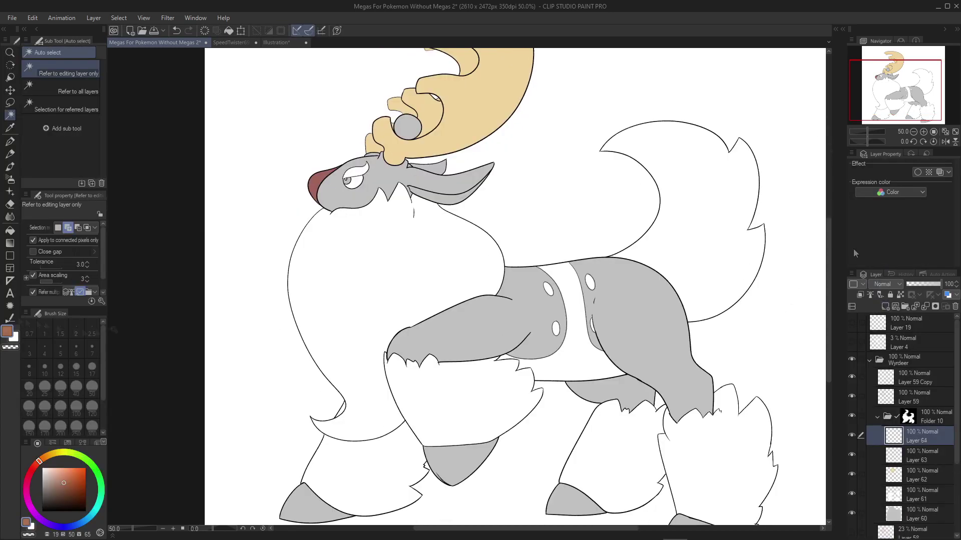
{"action": "left_click", "coordinate": [53, 525]}
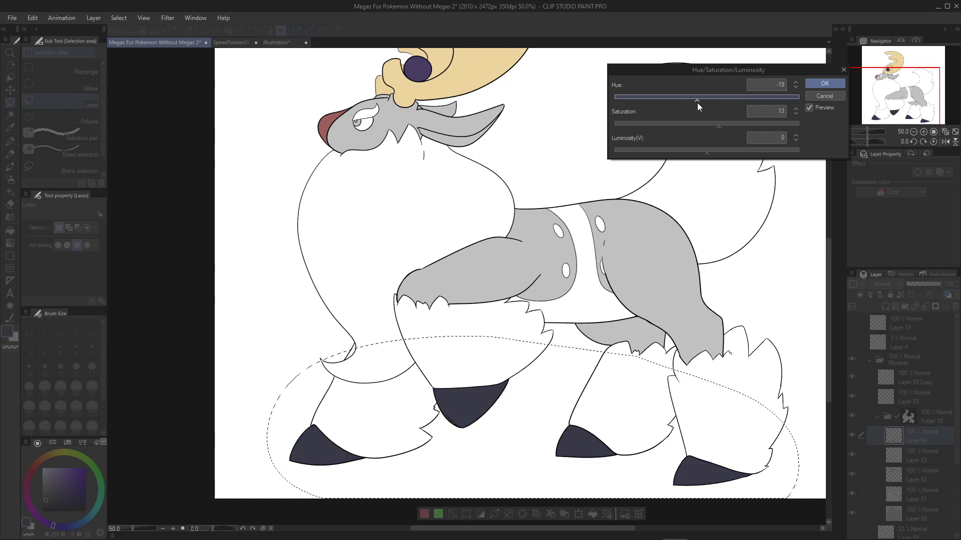
{"action": "left_click_drag", "start_coordinate": [700, 150], "coordinate": [710, 150]}
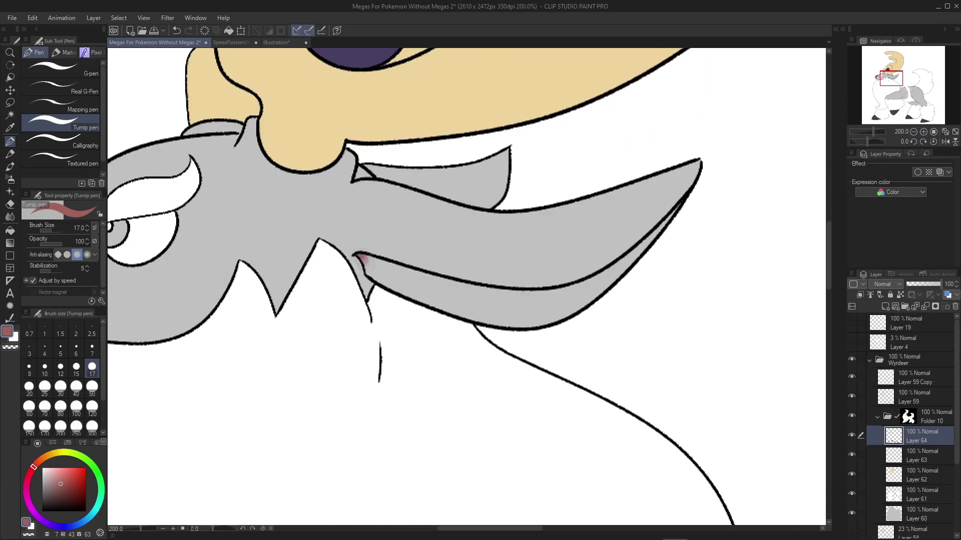
Try painting the near ear's inner area dusty red and undo the stroke
{"action": "left_click_drag", "start_coordinate": [365, 259], "coordinate": [500, 285]}
{"action": "key", "text": "ctrl+z"}
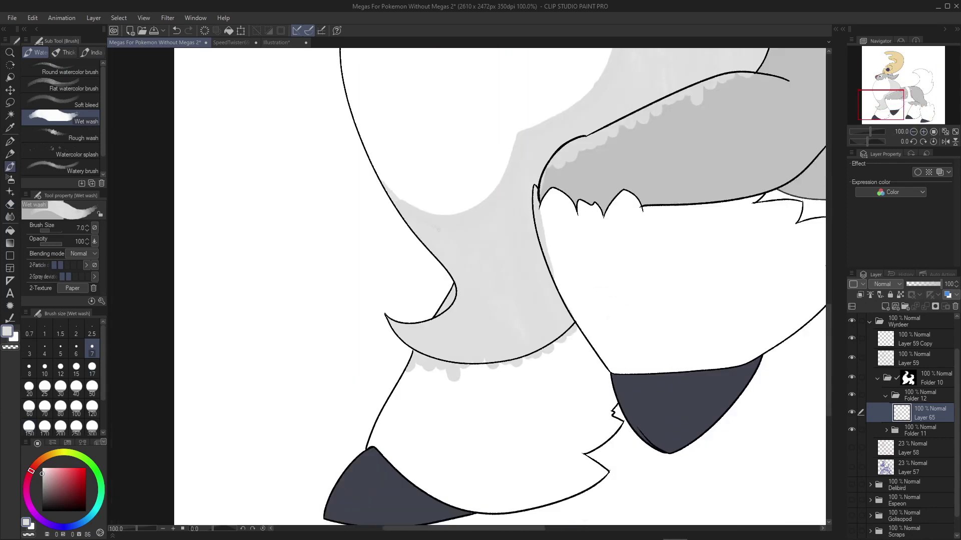
Erase the light grey shadow that spills over the raised foreleg and below the mane's lower edge
{"action": "key", "text": "e"}
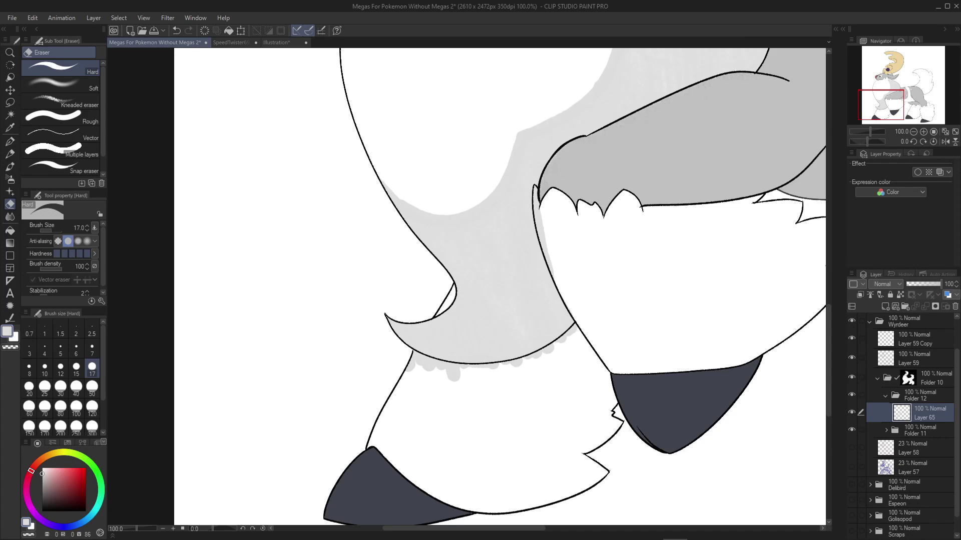
{"action": "key", "text": "h"}
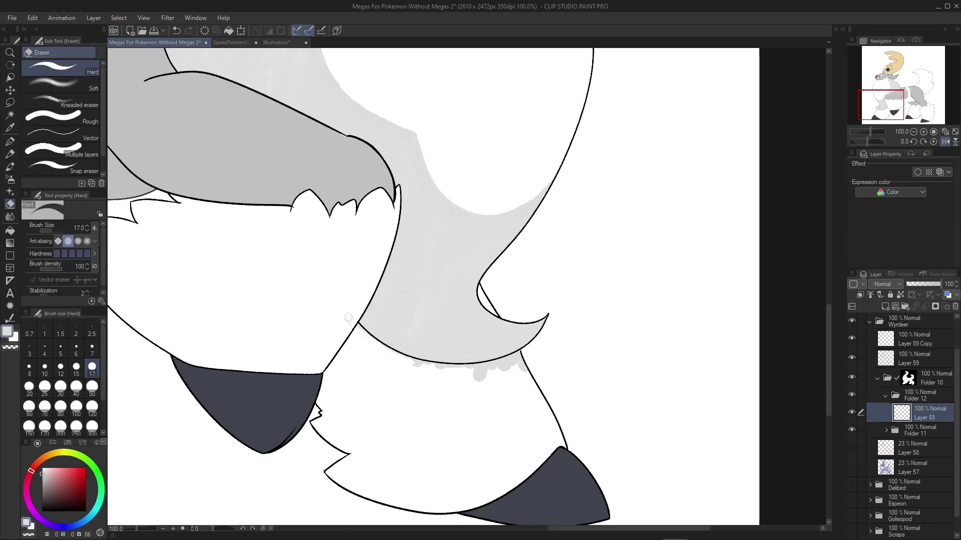
{"action": "key", "text": "ctrl+minus"}
{"action": "key", "text": "h"}
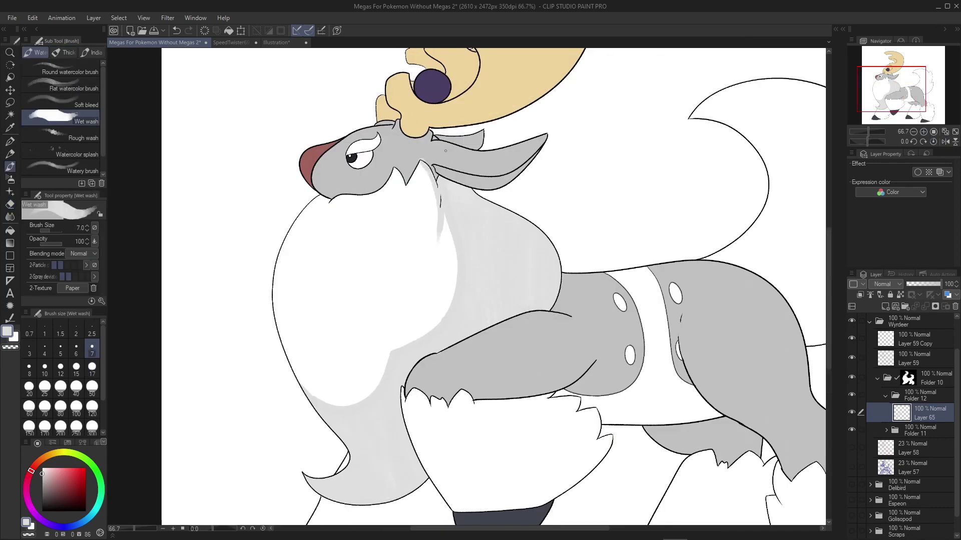
Soften the inner edge of the mane's light grey shadow with the Painterly blender, from the neck down to the chest
{"action": "key", "text": "j"}
{"action": "scroll", "coordinate": [448, 184], "scroll_direction": "up", "scroll_amount": 2}
{"action": "left_click_drag", "start_coordinate": [373, 185], "coordinate": [378, 213]}
{"action": "scroll", "coordinate": [465, 285], "scroll_direction": "down", "scroll_amount": 5}
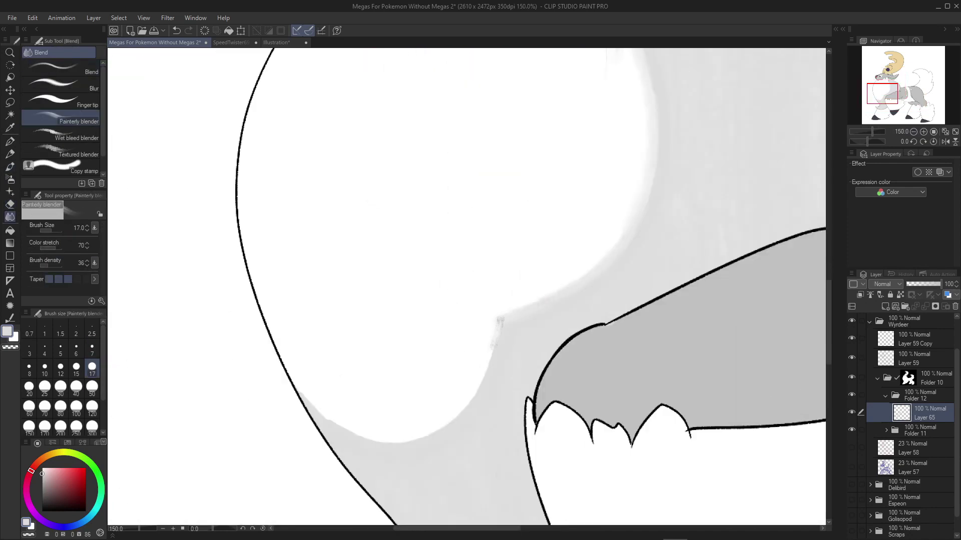
{"action": "scroll", "coordinate": [230, 474], "scroll_direction": "down", "scroll_amount": 1}
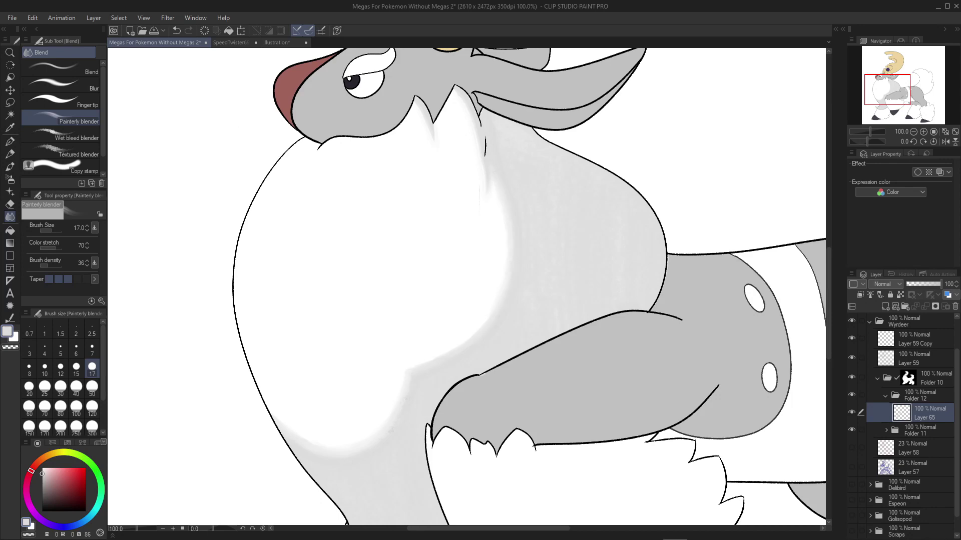
Paint a light grey shadow along the tail's outer side, trim the spill and blend its inner edge into the white
{"action": "key", "text": "b"}
{"action": "scroll", "coordinate": [468, 286], "scroll_direction": "down", "scroll_amount": 1}
{"action": "mouse_move", "coordinate": [545, 360]}
{"action": "left_mouse_down"}
{"action": "mouse_move", "coordinate": [615, 351]}
{"action": "mouse_move", "coordinate": [628, 262]}
{"action": "mouse_move", "coordinate": [618, 203]}
{"action": "mouse_move", "coordinate": [581, 130]}
{"action": "mouse_move", "coordinate": [545, 117]}
{"action": "mouse_move", "coordinate": [500, 125]}
{"action": "left_mouse_up"}
{"action": "key", "text": "e"}
{"action": "key", "text": "j"}
{"action": "scroll", "coordinate": [530, 329], "scroll_direction": "up", "scroll_amount": 2}
{"action": "mouse_move", "coordinate": [350, 106]}
{"action": "left_mouse_down"}
{"action": "mouse_move", "coordinate": [426, 120]}
{"action": "mouse_move", "coordinate": [540, 220]}
{"action": "left_mouse_up"}
{"action": "mouse_move", "coordinate": [551, 265]}
{"action": "left_mouse_down"}
{"action": "mouse_move", "coordinate": [510, 351]}
{"action": "mouse_move", "coordinate": [400, 375]}
{"action": "left_mouse_up"}
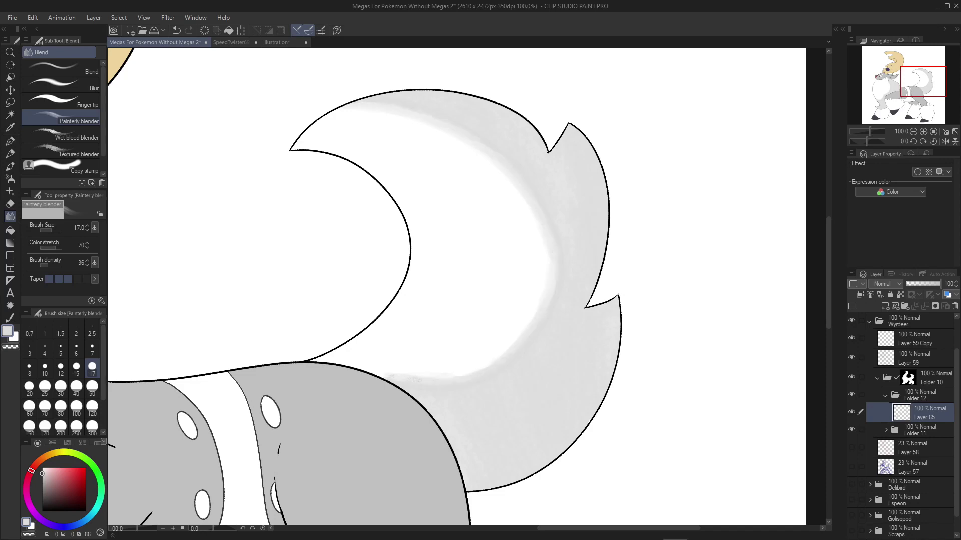
Paint light grey Wet wash shadows over the rear part of the raised foreleg's fur and under the belly
{"action": "scroll", "coordinate": [450, 300], "scroll_direction": "down", "scroll_amount": 2}
{"action": "key", "text": "b"}
{"action": "mouse_move", "coordinate": [337, 268]}
{"action": "left_mouse_down"}
{"action": "mouse_move", "coordinate": [401, 353]}
{"action": "mouse_move", "coordinate": [465, 240]}
{"action": "mouse_move", "coordinate": [500, 320]}
{"action": "mouse_move", "coordinate": [350, 260]}
{"action": "mouse_move", "coordinate": [435, 323]}
{"action": "left_mouse_up"}
{"action": "left_click_drag", "start_coordinate": [436, 283], "coordinate": [365, 340]}
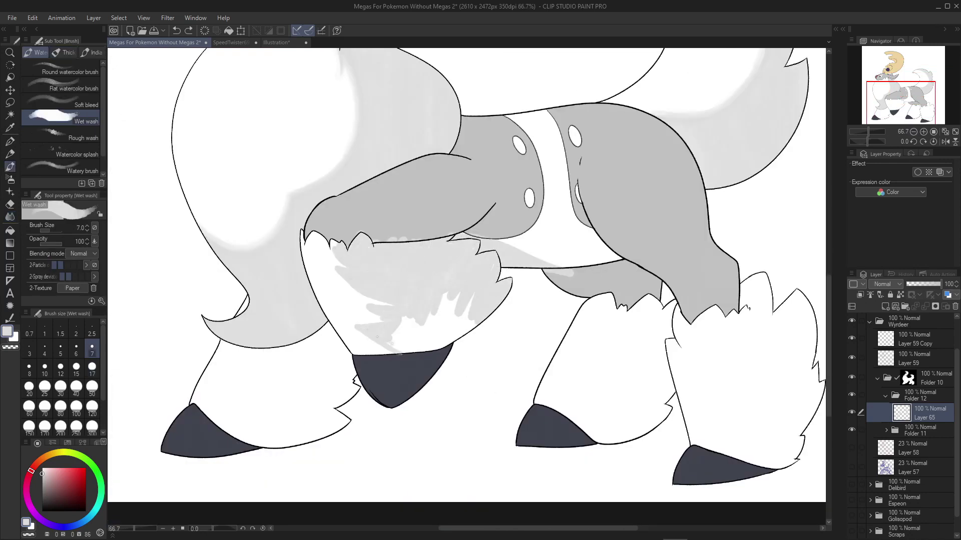
{"action": "left_click_drag", "start_coordinate": [390, 300], "coordinate": [475, 350]}
{"action": "left_click_drag", "start_coordinate": [396, 330], "coordinate": [441, 345]}
Erase the shadow overspill around the raised foreleg and belly, and blend the fur shadow's jagged inner edge
{"action": "key", "text": "e"}
{"action": "scroll", "coordinate": [470, 288], "scroll_direction": "up", "scroll_amount": 2}
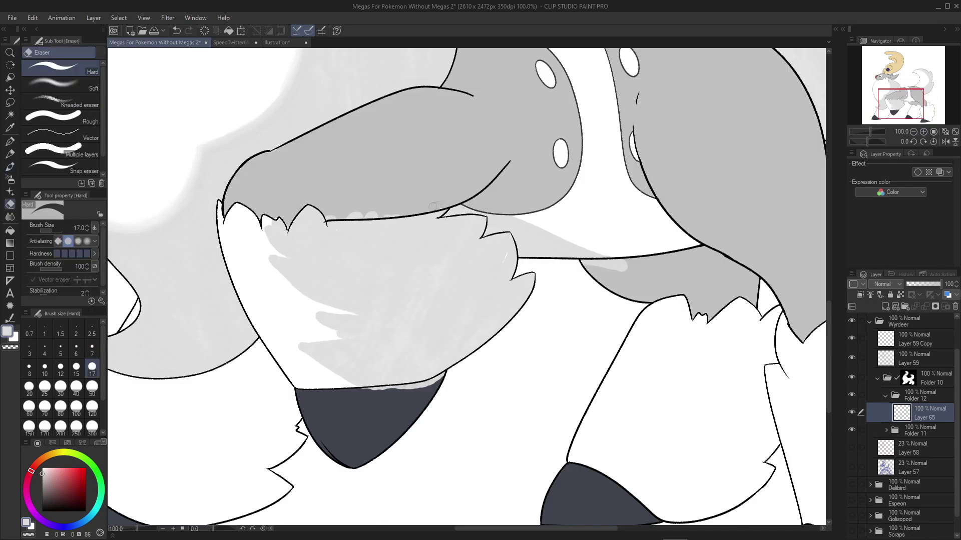
{"action": "mouse_move", "coordinate": [279, 256]}
{"action": "left_mouse_down"}
{"action": "mouse_move", "coordinate": [359, 314]}
{"action": "mouse_move", "coordinate": [371, 397]}
{"action": "left_mouse_up"}
{"action": "key", "text": "j"}
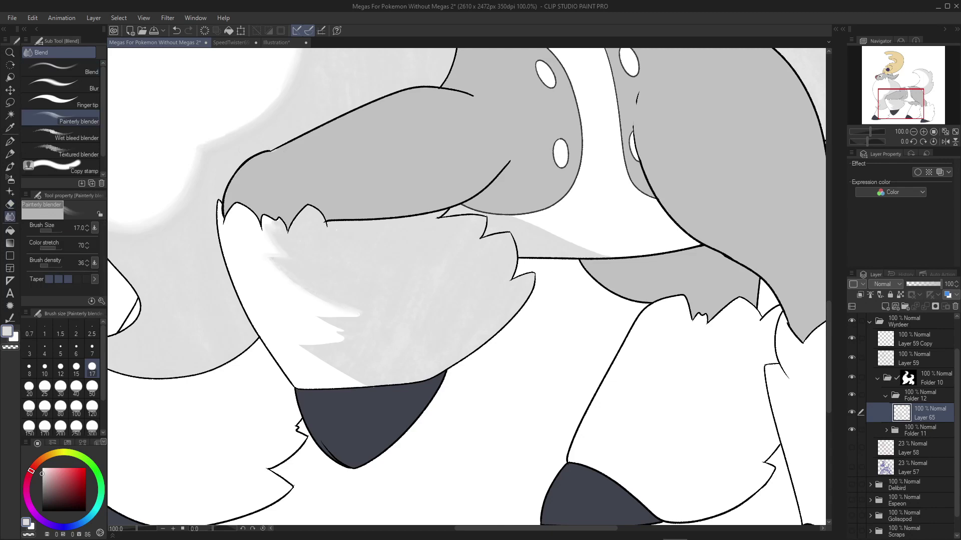
Shade the far foreleg's fur light grey beneath the mane and above the hoof, carving and blending pointed tufts
{"action": "key", "text": "b"}
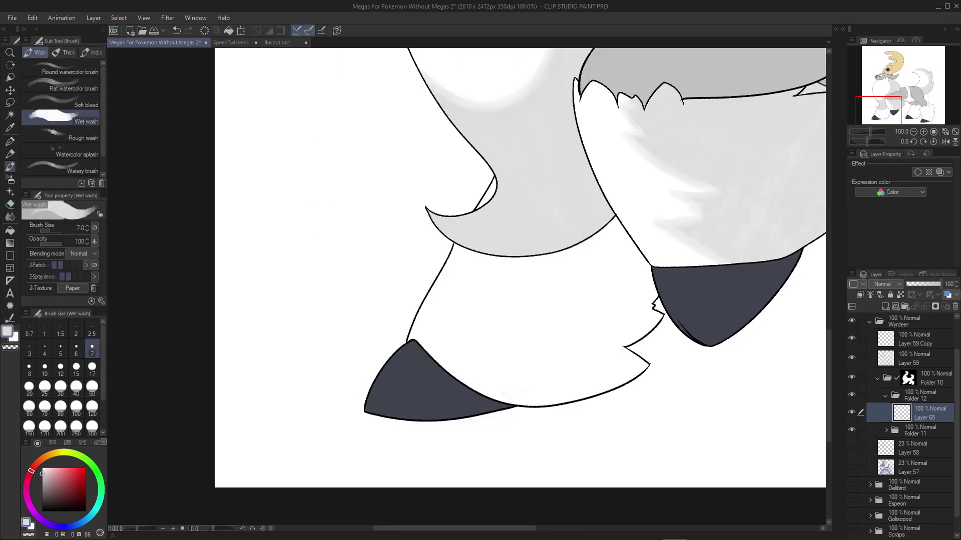
{"action": "mouse_move", "coordinate": [478, 315]}
{"action": "left_mouse_down"}
{"action": "mouse_move", "coordinate": [620, 223]}
{"action": "mouse_move", "coordinate": [601, 280]}
{"action": "mouse_move", "coordinate": [625, 310]}
{"action": "mouse_move", "coordinate": [550, 350]}
{"action": "mouse_move", "coordinate": [575, 395]}
{"action": "left_mouse_up"}
{"action": "key", "text": "e"}
{"action": "mouse_move", "coordinate": [506, 350]}
{"action": "left_mouse_down"}
{"action": "mouse_move", "coordinate": [451, 381]}
{"action": "mouse_move", "coordinate": [512, 235]}
{"action": "left_mouse_up"}
{"action": "key", "text": "j"}
{"action": "left_click_drag", "start_coordinate": [456, 393], "coordinate": [575, 286]}
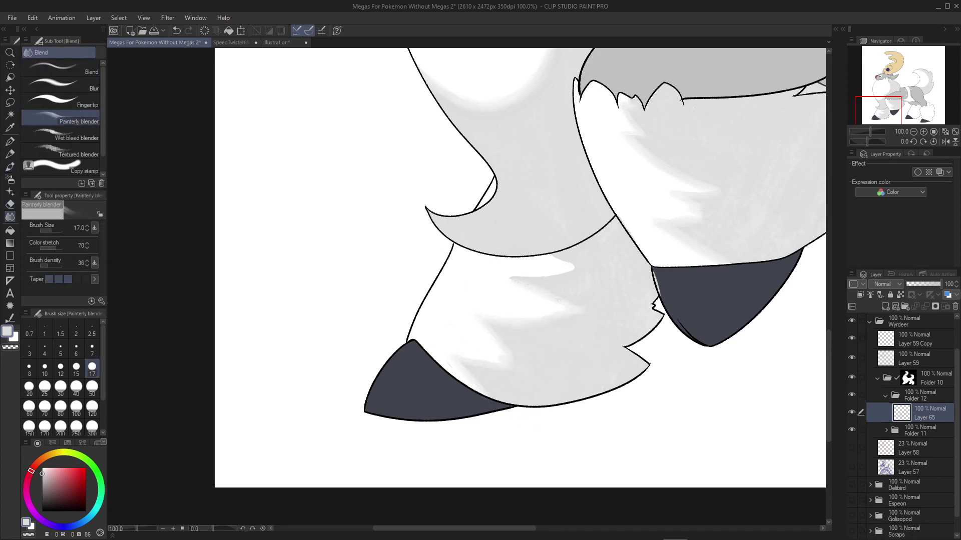
{"action": "key", "text": "ctrl+0"}
{"action": "key", "text": "ctrl+alt+0"}
{"action": "key", "text": "b"}
{"action": "mouse_move", "coordinate": [372, 284]}
{"action": "left_mouse_down"}
{"action": "mouse_move", "coordinate": [357, 320]}
{"action": "mouse_move", "coordinate": [378, 282]}
{"action": "mouse_move", "coordinate": [431, 300]}
{"action": "left_mouse_up"}
{"action": "key", "text": "ctrl+z"}
{"action": "key", "text": "e"}
{"action": "key", "text": "j"}
{"action": "key", "text": "ctrl+minus"}
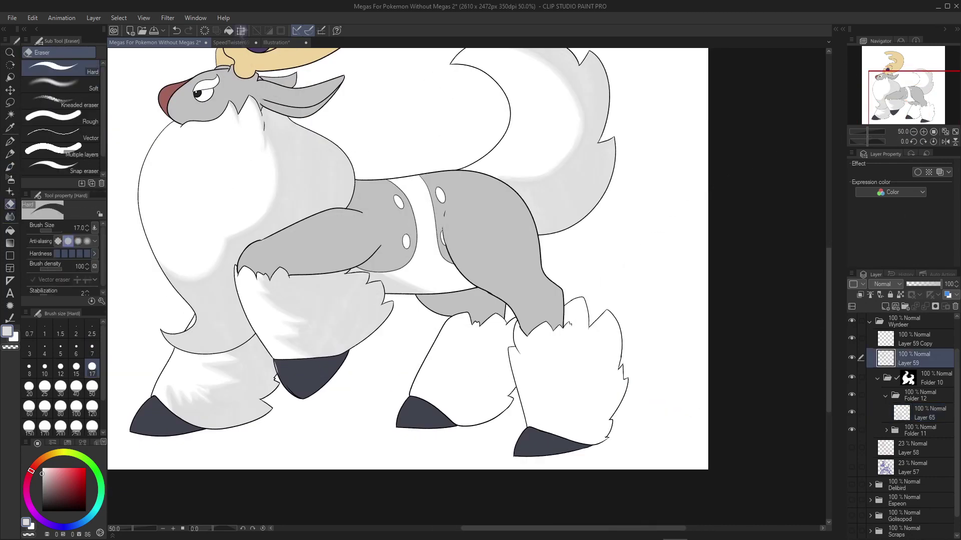
Shade the rear of the near hind leg's fur light grey, carve a jagged inner edge with the eraser and blend it
{"action": "key", "text": "b"}
{"action": "key", "text": "ctrl+alt+0"}
{"action": "mouse_move", "coordinate": [580, 339]}
{"action": "left_mouse_down"}
{"action": "mouse_move", "coordinate": [565, 105]}
{"action": "mouse_move", "coordinate": [640, 220]}
{"action": "mouse_move", "coordinate": [600, 380]}
{"action": "mouse_move", "coordinate": [516, 235]}
{"action": "mouse_move", "coordinate": [575, 300]}
{"action": "mouse_move", "coordinate": [585, 375]}
{"action": "mouse_move", "coordinate": [463, 357]}
{"action": "left_mouse_up"}
{"action": "mouse_move", "coordinate": [476, 171]}
{"action": "left_mouse_down"}
{"action": "mouse_move", "coordinate": [519, 163]}
{"action": "mouse_move", "coordinate": [504, 203]}
{"action": "left_mouse_up"}
{"action": "key", "text": "e"}
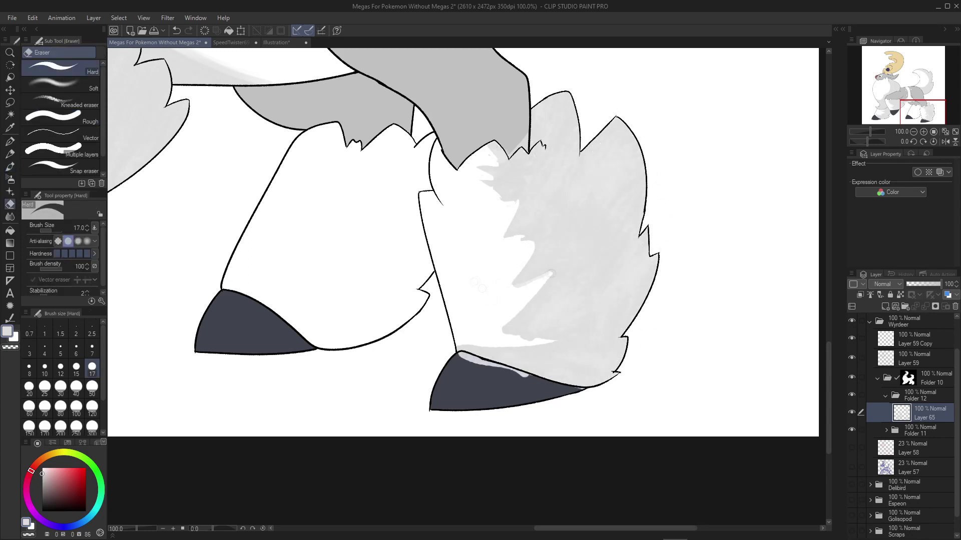
{"action": "left_click_drag", "start_coordinate": [555, 273], "coordinate": [529, 273]}
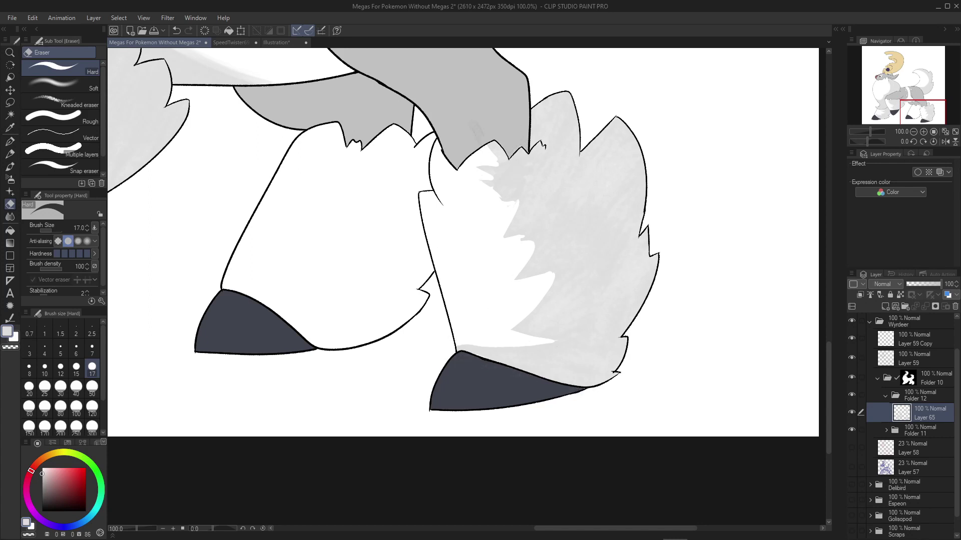
{"action": "key", "text": "j"}
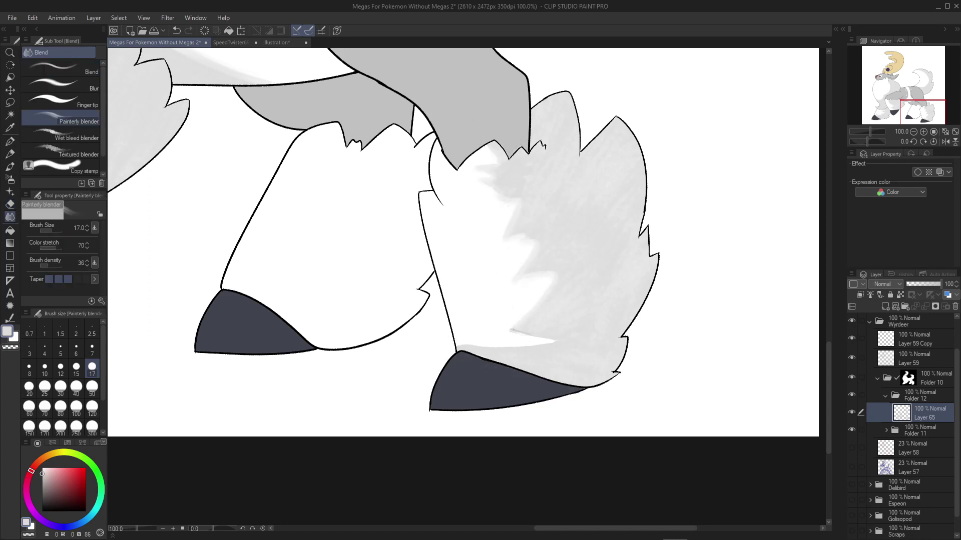
{"action": "left_click_drag", "start_coordinate": [461, 346], "coordinate": [530, 345]}
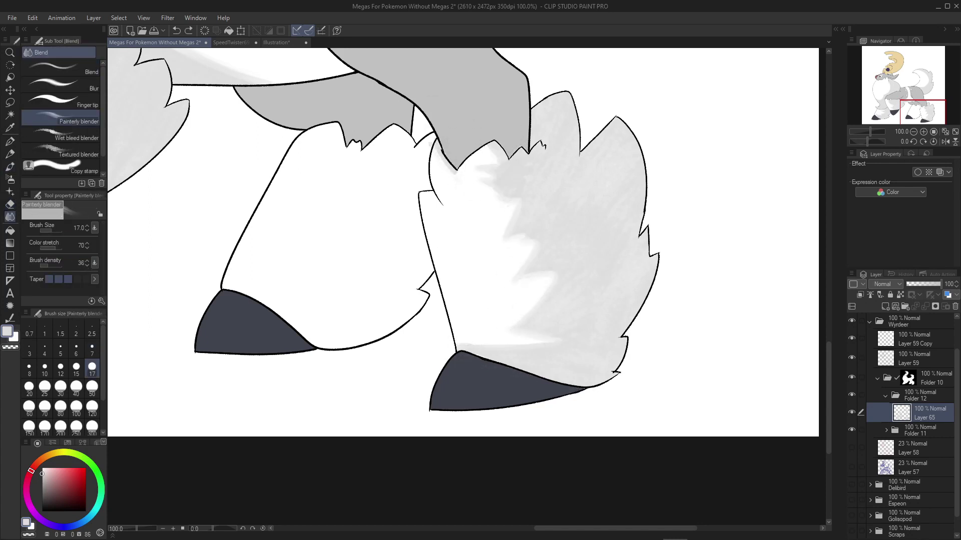
Shade the far hind leg's fur light grey with zigzag tufts, erase the excess and blend the edge
{"action": "mouse_move", "coordinate": [330, 325]}
{"action": "left_mouse_down"}
{"action": "mouse_move", "coordinate": [400, 345]}
{"action": "mouse_move", "coordinate": [465, 210]}
{"action": "mouse_move", "coordinate": [530, 165]}
{"action": "mouse_move", "coordinate": [523, 305]}
{"action": "left_mouse_up"}
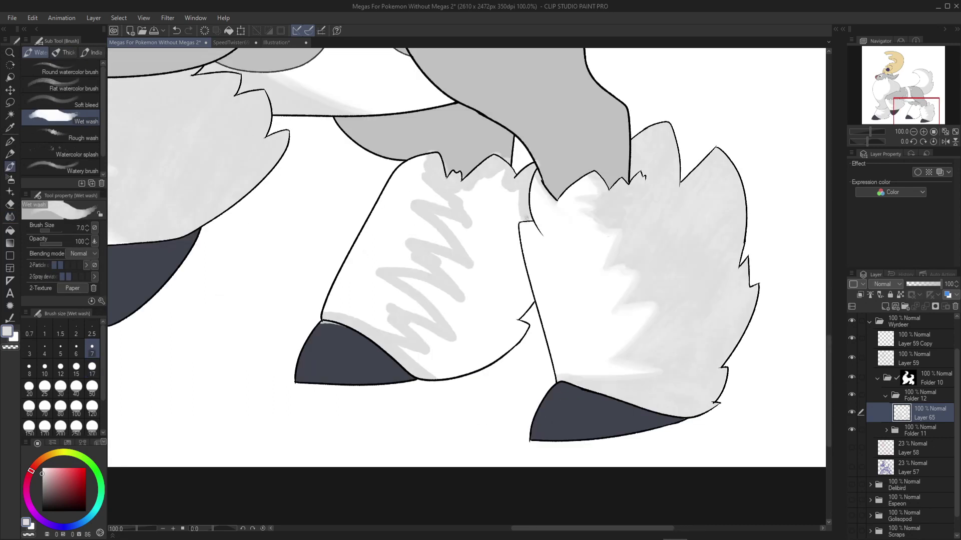
{"action": "mouse_move", "coordinate": [523, 215]}
{"action": "left_mouse_down"}
{"action": "mouse_move", "coordinate": [435, 310]}
{"action": "mouse_move", "coordinate": [500, 370]}
{"action": "mouse_move", "coordinate": [401, 375]}
{"action": "left_mouse_up"}
{"action": "key", "text": "e"}
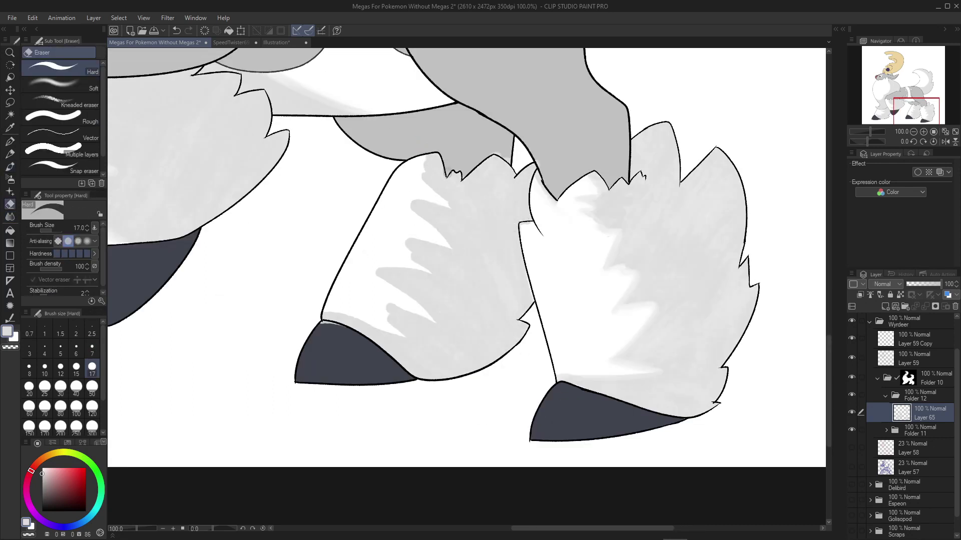
{"action": "mouse_move", "coordinate": [441, 200]}
{"action": "left_mouse_down"}
{"action": "mouse_move", "coordinate": [400, 270]}
{"action": "mouse_move", "coordinate": [396, 330]}
{"action": "left_mouse_up"}
{"action": "key", "text": "j"}
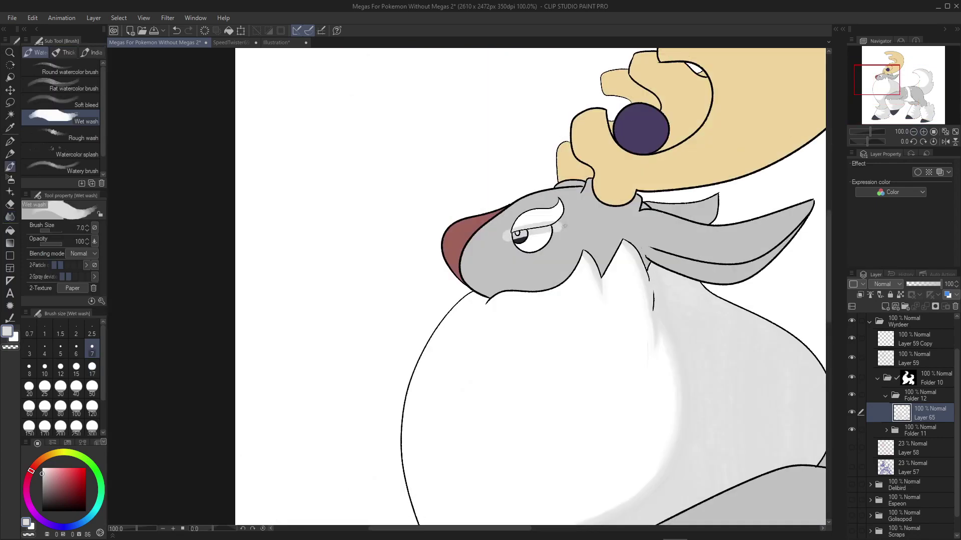
Clean up and soften the eye's light grey shadow, and blend a lighter pink highlight into the nose on a new layer
{"action": "key", "text": "e"}
{"action": "left_click_drag", "start_coordinate": [560, 225], "coordinate": [515, 234]}
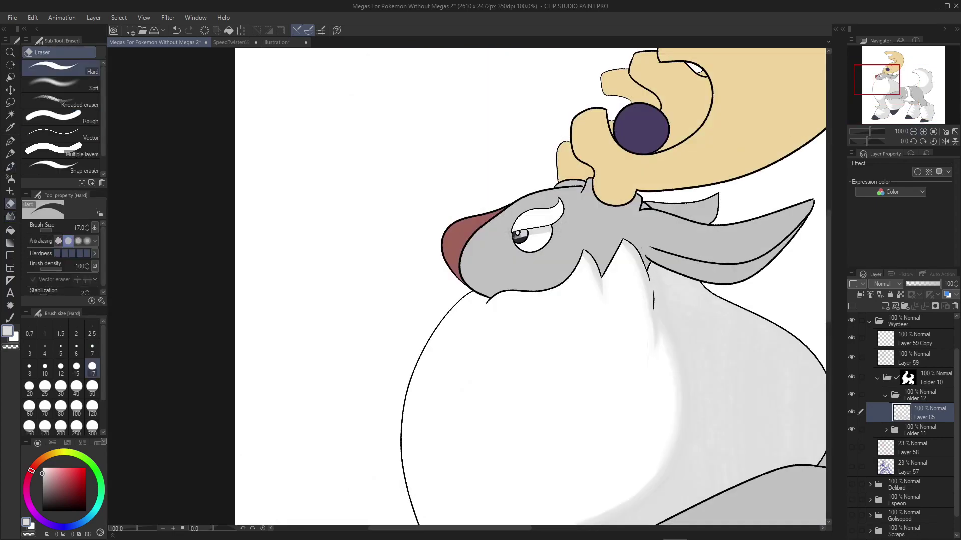
{"action": "key", "text": "j"}
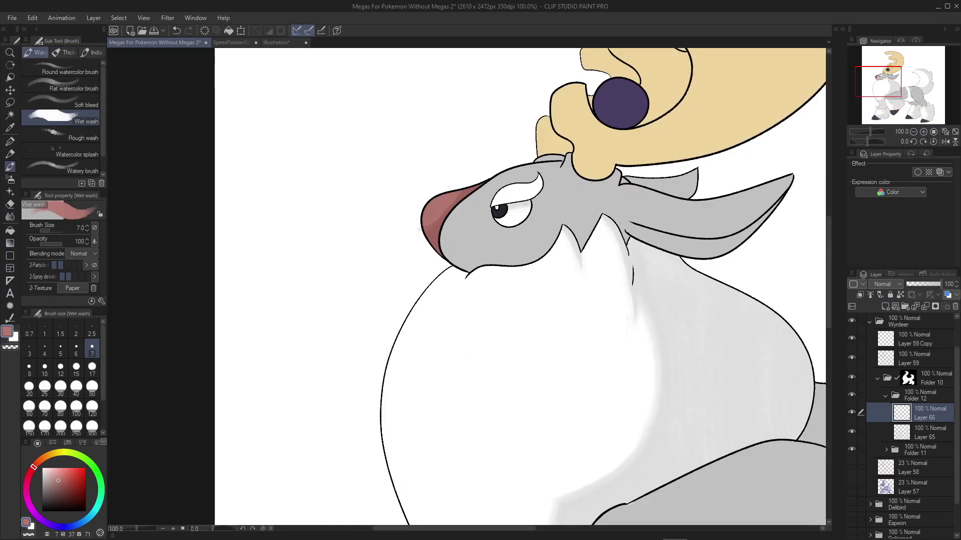
{"action": "key", "text": "j"}
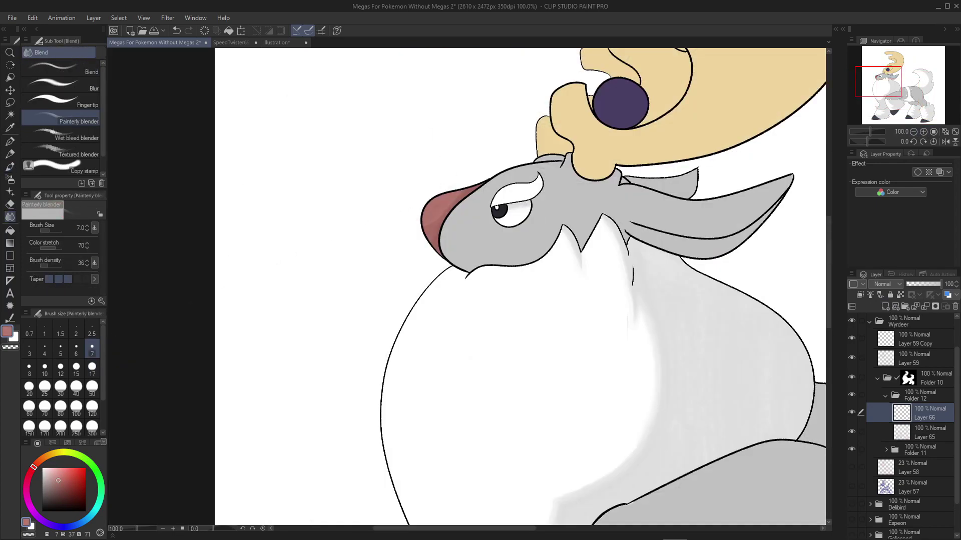
{"action": "left_click_drag", "start_coordinate": [446, 197], "coordinate": [426, 213]}
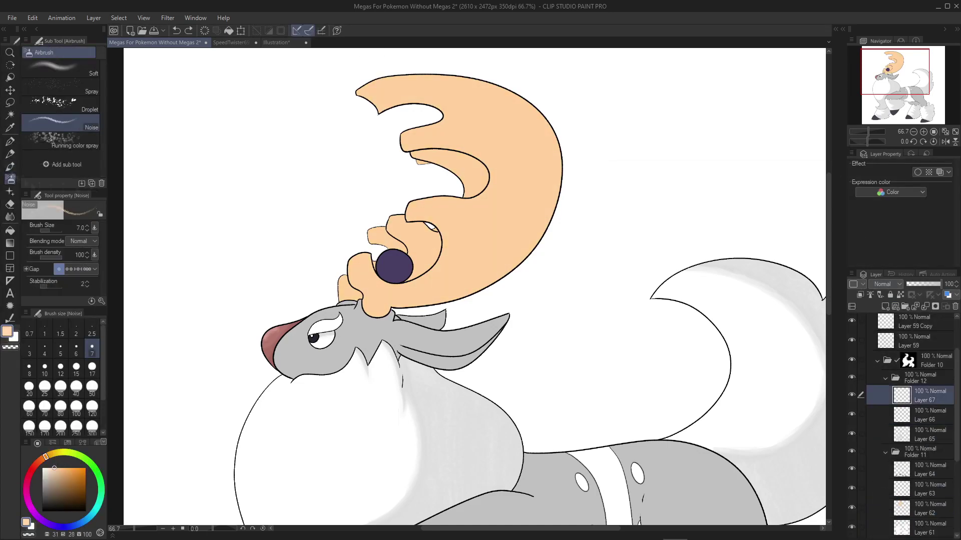
Paint pale peach Wet wash highlights along the antlers' inner edges and blend them into the base colour
{"action": "key", "text": "b"}
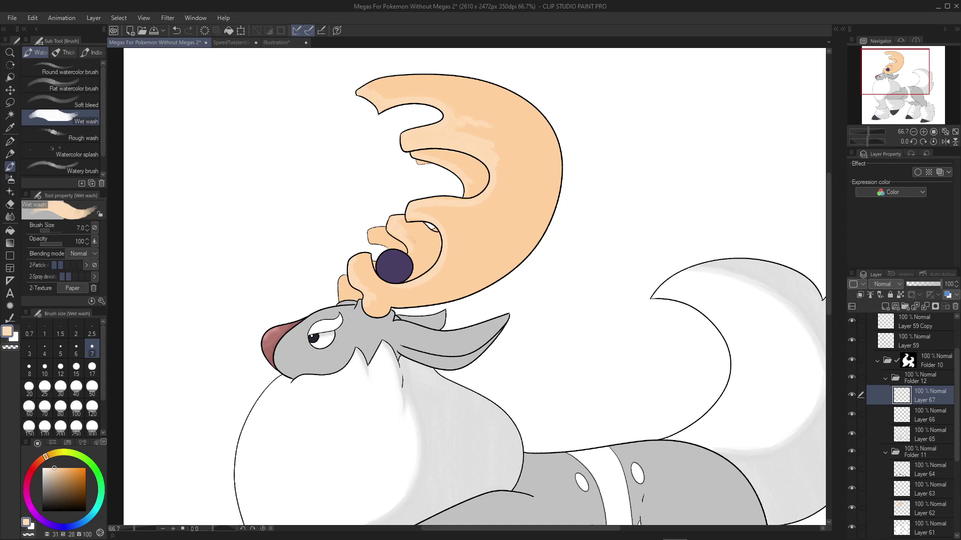
{"action": "key", "text": "j"}
{"action": "key", "text": "ctrl+alt+0"}
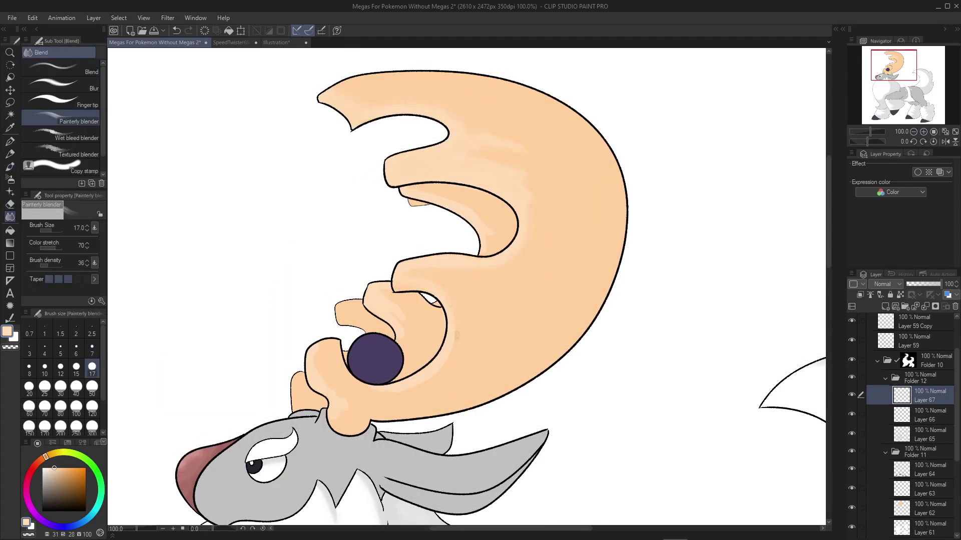
{"action": "left_click_drag", "start_coordinate": [443, 254], "coordinate": [492, 255]}
{"action": "key", "text": "b"}
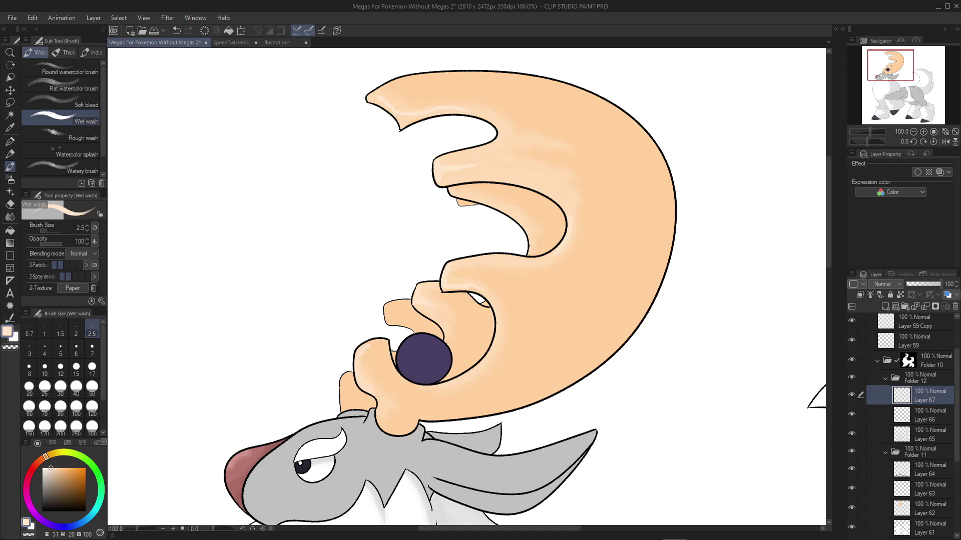
Blend the antler highlights, then paint tan shadows on the far antler tines on a new layer and blend them
{"action": "key", "text": "j"}
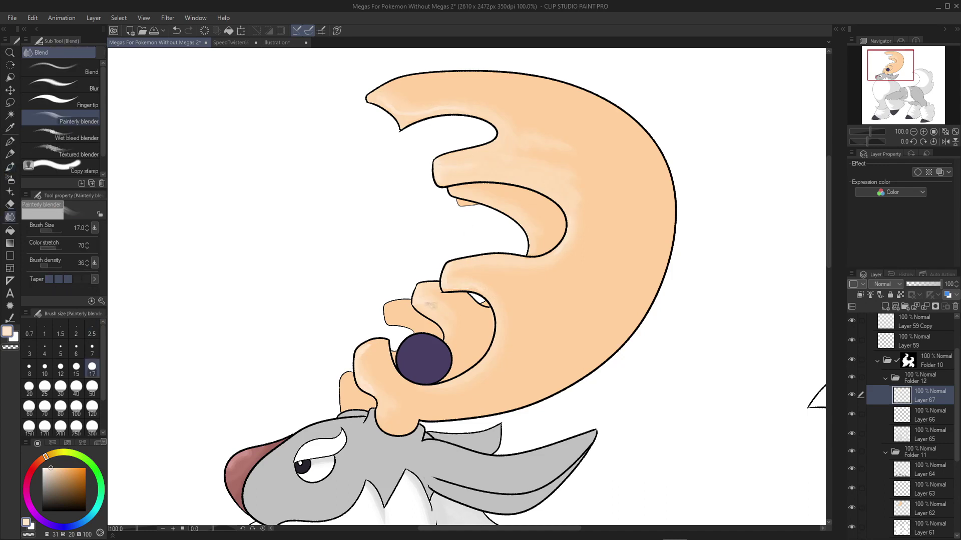
{"action": "left_click_drag", "start_coordinate": [607, 416], "coordinate": [662, 406]}
{"action": "key", "text": "ctrl+shift+n"}
{"action": "key", "text": "b"}
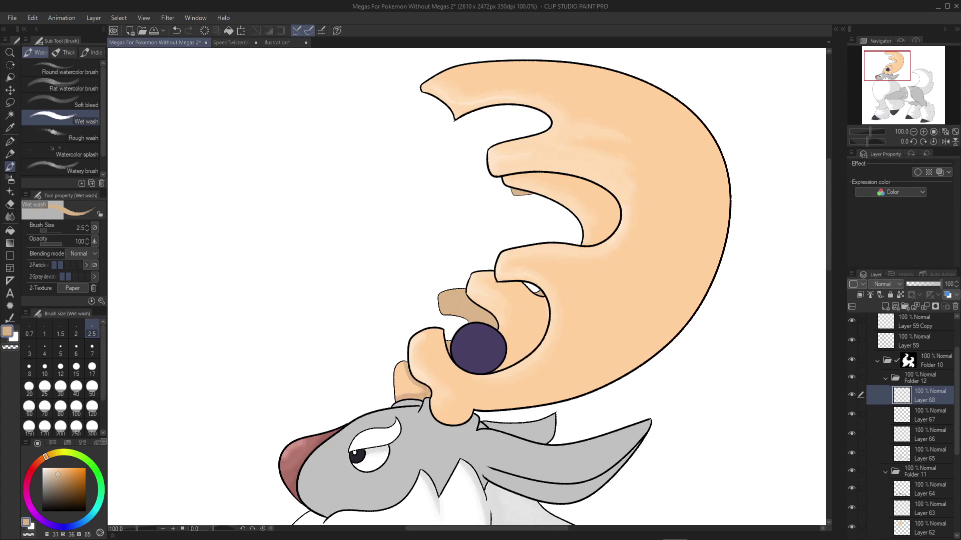
{"action": "key", "text": "j"}
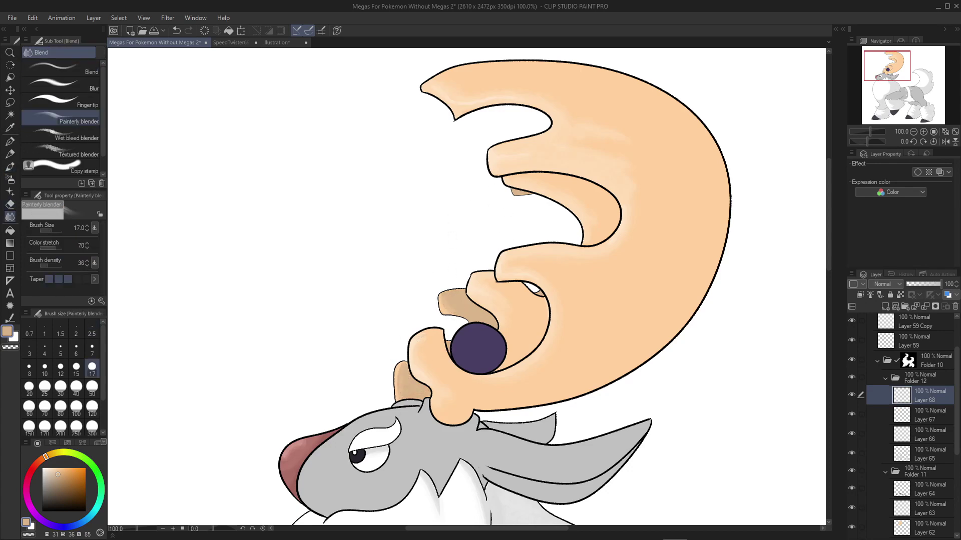
Paint tan shadows inside the antler's inner curves behind the orb, clean up their edges and blend them
{"action": "key", "text": "e"}
{"action": "scroll", "coordinate": [686, 226], "scroll_direction": "down", "scroll_amount": 3}
{"action": "scroll", "coordinate": [686, 225], "scroll_direction": "up", "scroll_amount": 3}
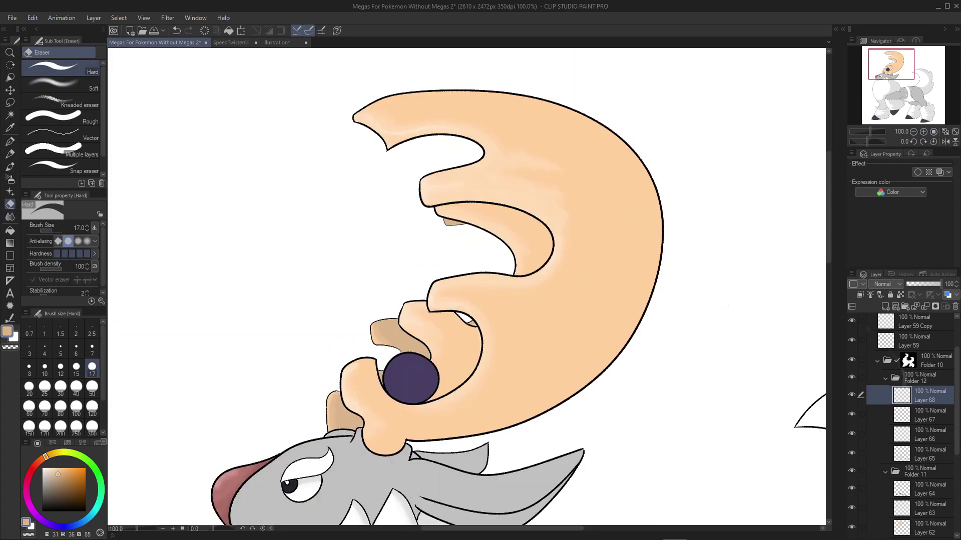
{"action": "left_click_drag", "start_coordinate": [474, 331], "coordinate": [431, 398]}
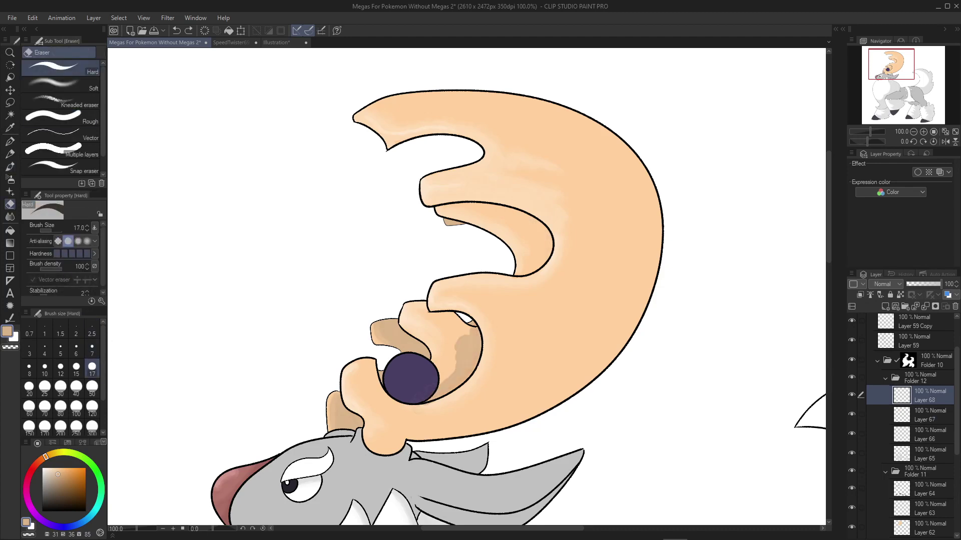
{"action": "key", "text": "ctrl+minus"}
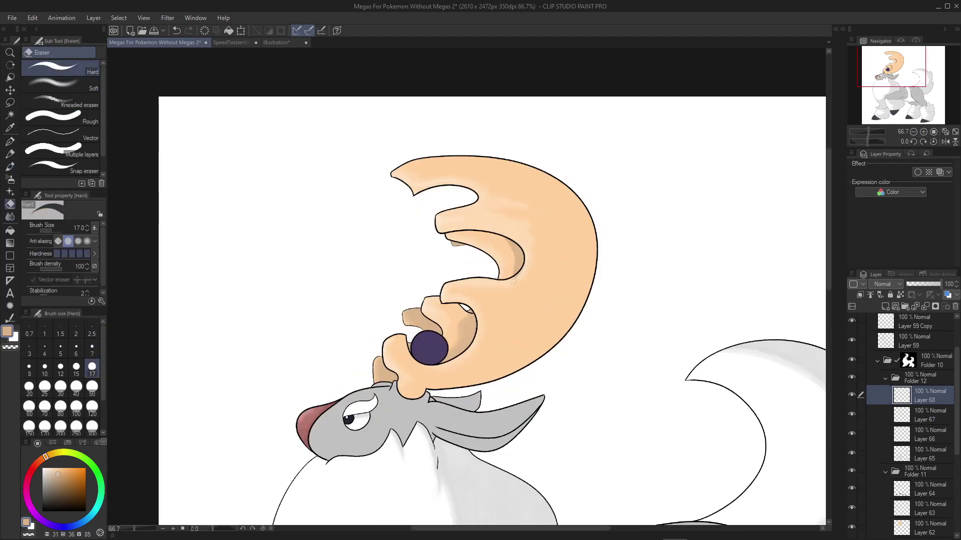
{"action": "key", "text": "j"}
{"action": "key", "text": "ctrl+minus"}
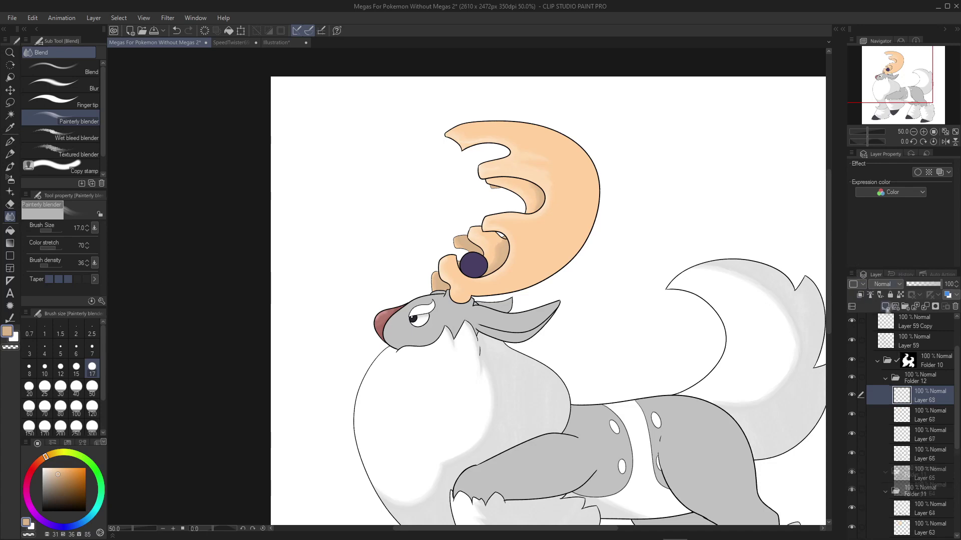
Lasso the antler orb on its base colour layer and set its saturation to -31
{"action": "key", "text": "ctrl+alt+0"}
{"action": "scroll", "coordinate": [911, 401], "scroll_direction": "down", "scroll_amount": 2}
{"action": "left_click", "coordinate": [925, 418]}
{"action": "key", "text": "m"}
{"action": "left_click_drag", "start_coordinate": [506, 201], "coordinate": [470, 191]}
{"action": "key", "text": "ctrl+u"}
{"action": "left_click_drag", "start_coordinate": [707, 127], "coordinate": [685, 127]}
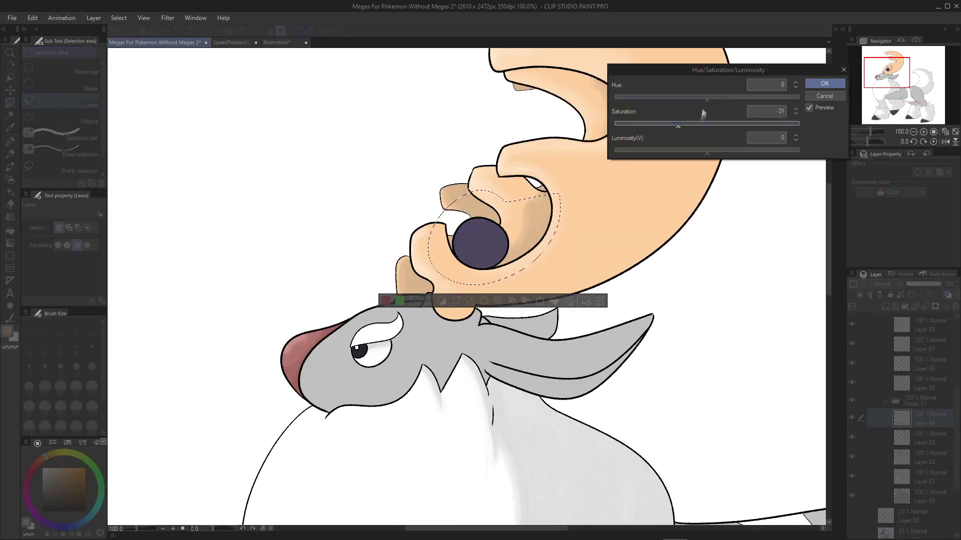
{"action": "key", "text": "Return"}
{"action": "key", "text": "ctrl+d"}
Paint and blend light purple highlights on the antler orb, and add a dark purple shadow along its lower rim
{"action": "key", "text": "b"}
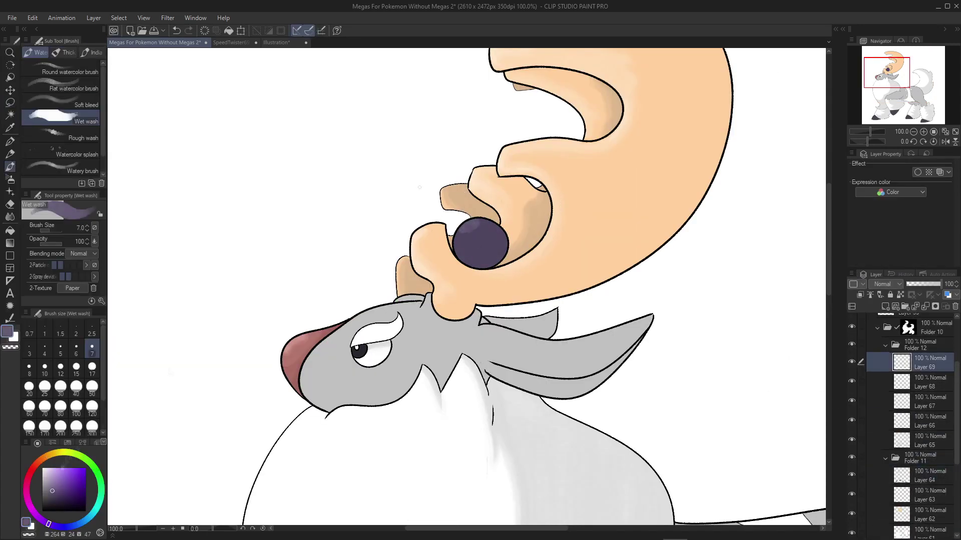
{"action": "left_click", "coordinate": [468, 228], "text": "alt"}
{"action": "left_click_drag", "start_coordinate": [458, 239], "coordinate": [489, 224]}
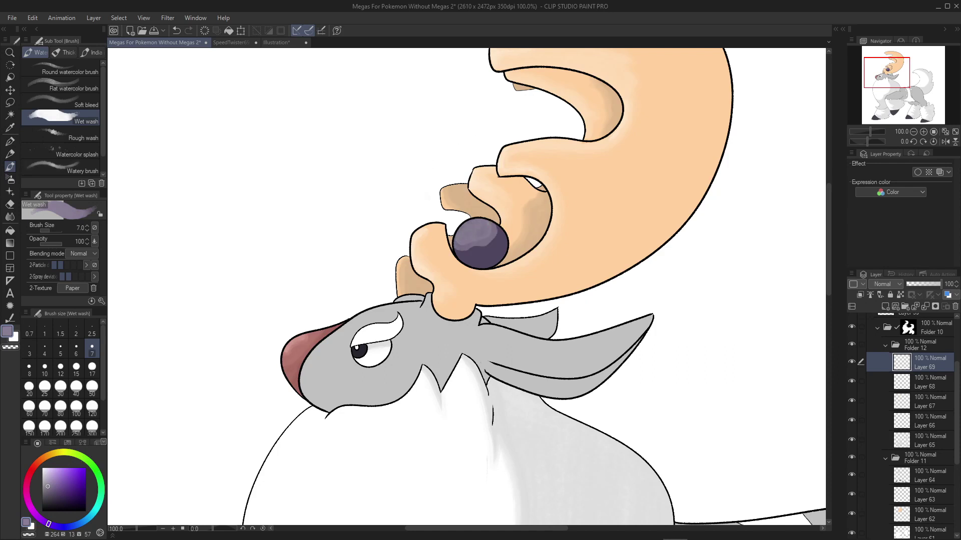
{"action": "key", "text": "j"}
{"action": "left_click", "coordinate": [468, 226], "text": "alt"}
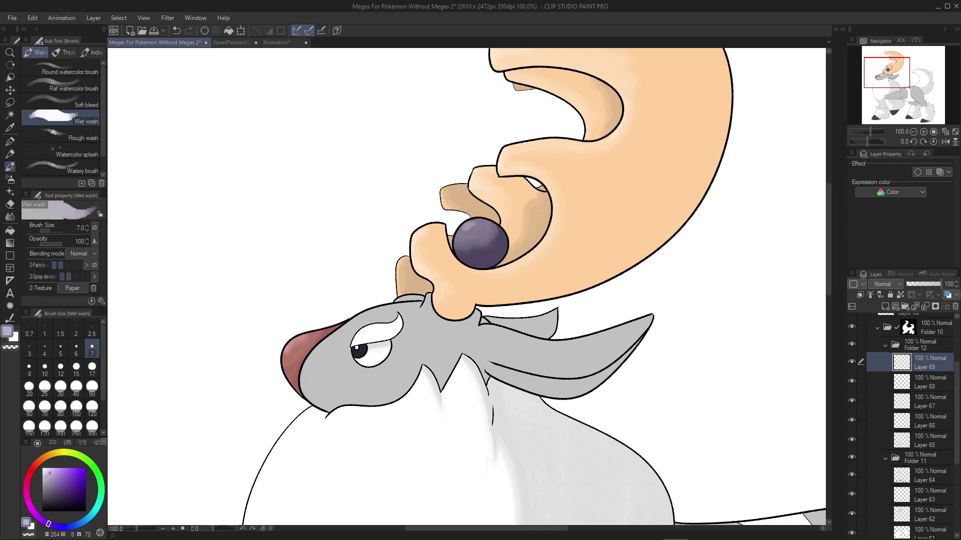
{"action": "left_click", "coordinate": [500, 250], "text": "alt"}
{"action": "left_click_drag", "start_coordinate": [500, 231], "coordinate": [498, 260]}
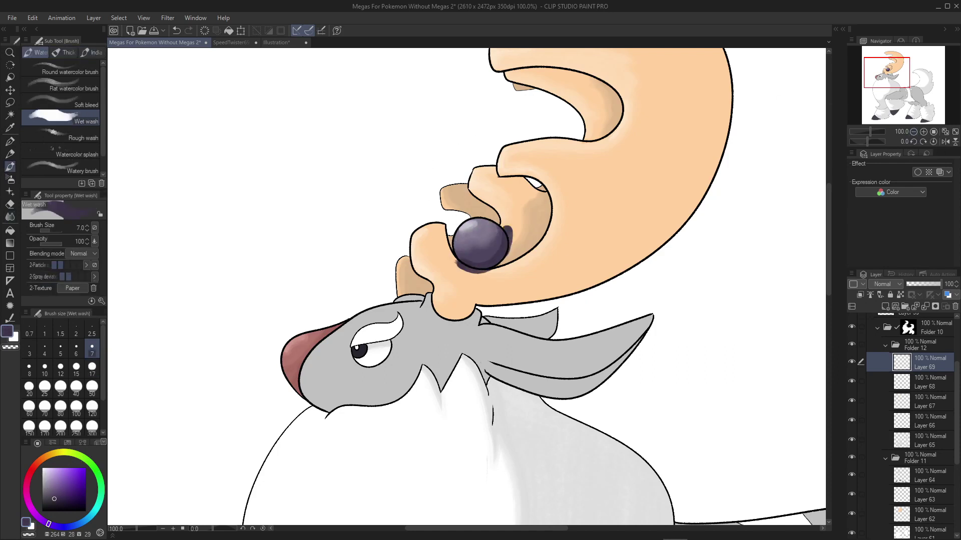
Shade the upper part of the iris dark purple, erase the excess around it and blend the shadow
{"action": "scroll", "coordinate": [375, 100], "scroll_direction": "down", "scroll_amount": 5}
{"action": "key", "text": "p"}
{"action": "left_click", "coordinate": [375, 150], "text": "ctrl"}
{"action": "scroll", "coordinate": [375, 145], "scroll_direction": "up", "scroll_amount": 8}
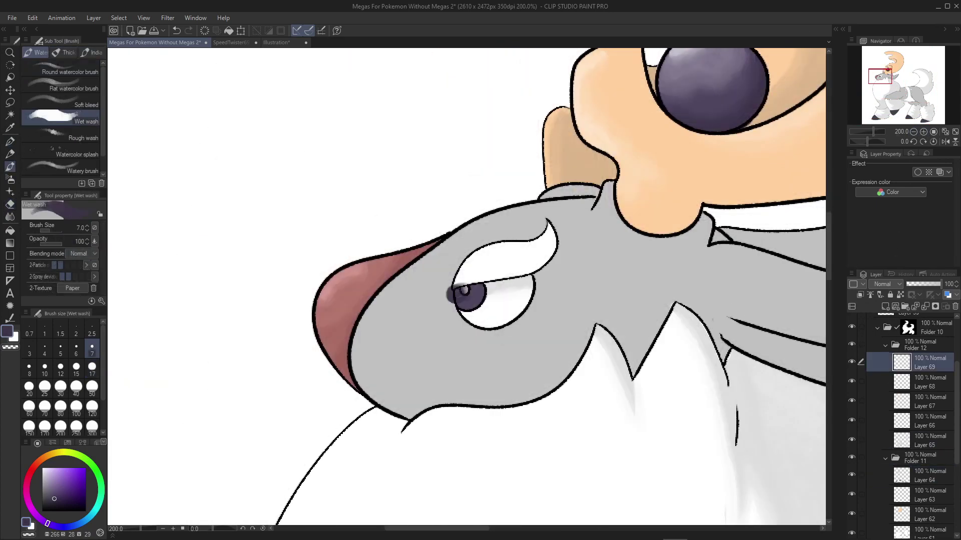
{"action": "left_click_drag", "start_coordinate": [453, 293], "coordinate": [490, 285]}
{"action": "key", "text": "e"}
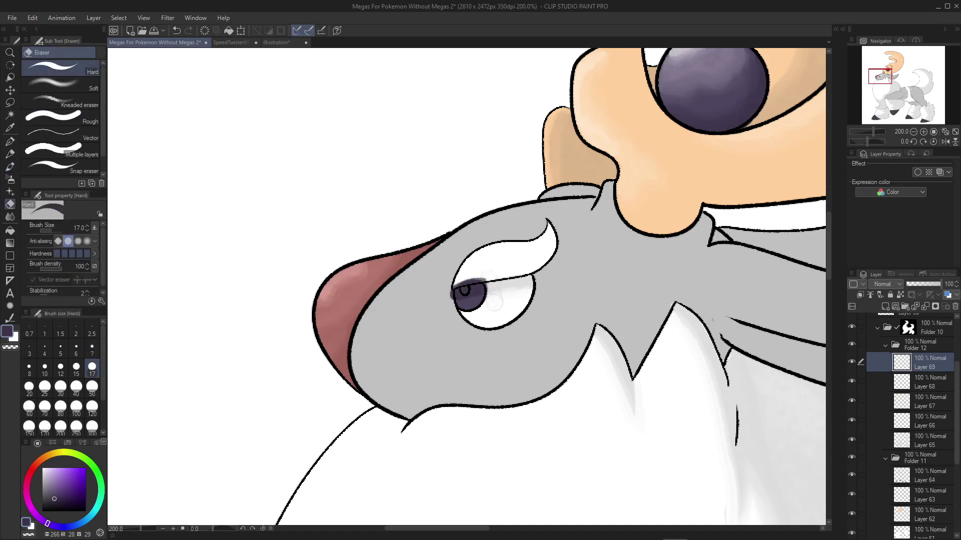
{"action": "key", "text": "j"}
Paint lighter grey highlights on the raised foreleg's knee and the near hind thigh, and blend their edges
{"action": "scroll", "coordinate": [466, 286], "scroll_direction": "down", "scroll_amount": 3}
{"action": "scroll", "coordinate": [465, 285], "scroll_direction": "up", "scroll_amount": 3}
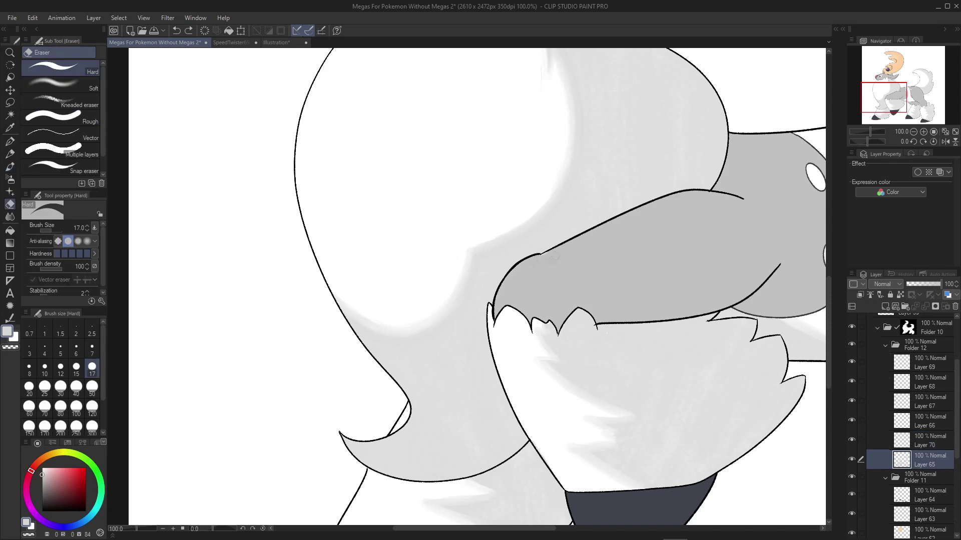
{"action": "mouse_move", "coordinate": [500, 300]}
{"action": "left_mouse_down"}
{"action": "mouse_move", "coordinate": [550, 265]}
{"action": "mouse_move", "coordinate": [531, 200]}
{"action": "left_mouse_up"}
{"action": "key", "text": "b"}
{"action": "scroll", "coordinate": [515, 209], "scroll_direction": "down", "scroll_amount": 2}
{"action": "key", "text": "j"}
{"action": "scroll", "coordinate": [660, 156], "scroll_direction": "up", "scroll_amount": 2}
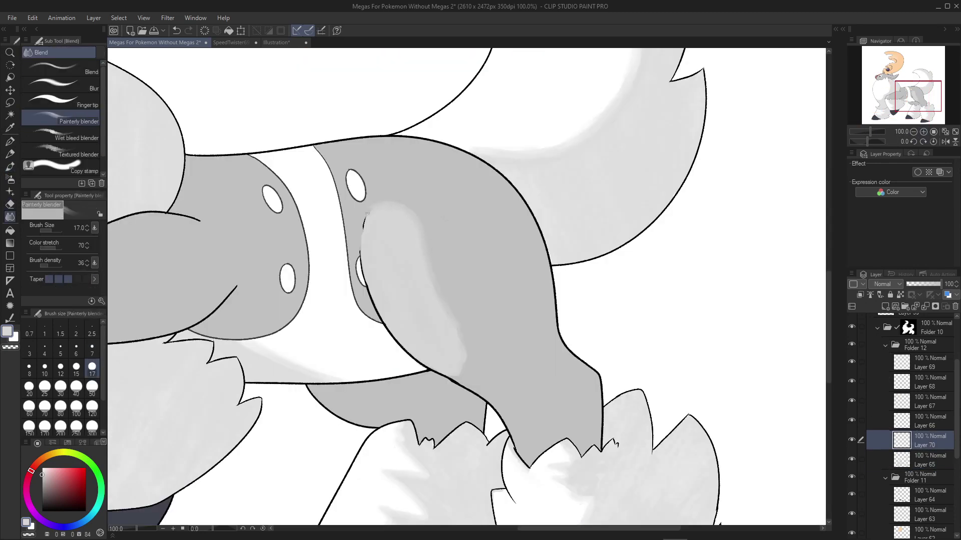
Add a new layer and paint darker grey shadows on the far ear and the near ear's lower half
{"action": "key", "text": "b"}
{"action": "scroll", "coordinate": [671, 230], "scroll_direction": "down", "scroll_amount": 2}
{"action": "key", "text": "ctrl+shift+n"}
{"action": "key", "text": "Return"}
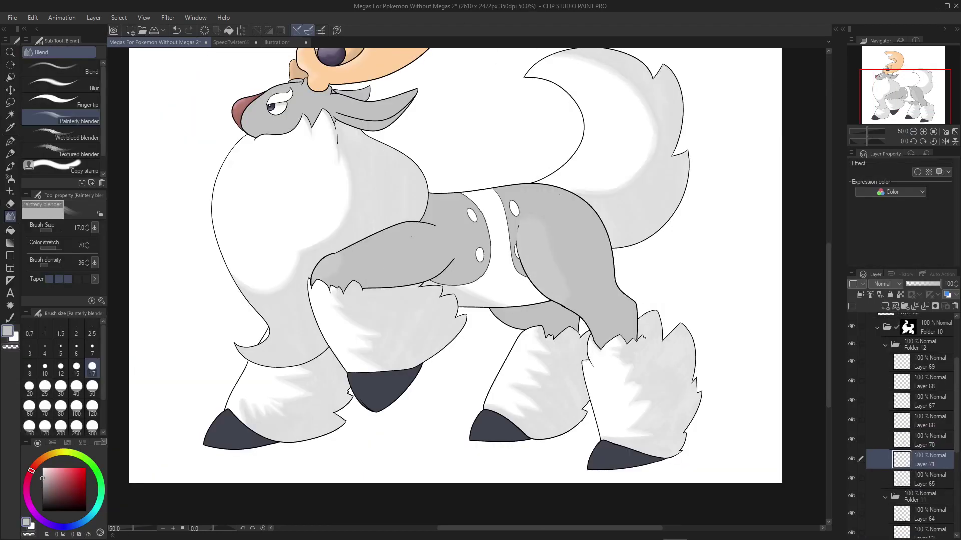
{"action": "scroll", "coordinate": [320, 150], "scroll_direction": "up", "scroll_amount": 2}
{"action": "left_click_drag", "start_coordinate": [536, 254], "coordinate": [411, 270]}
{"action": "left_click_drag", "start_coordinate": [569, 221], "coordinate": [451, 285]}
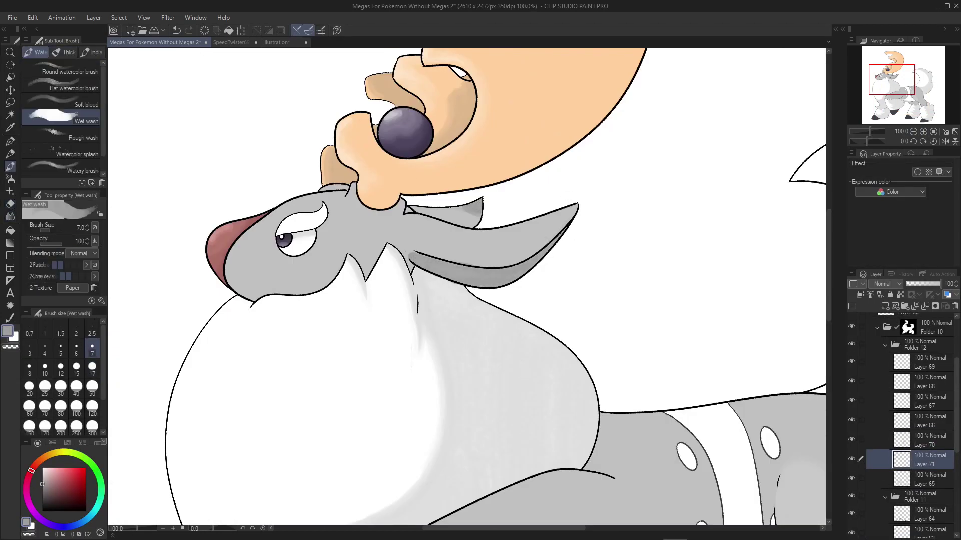
{"action": "left_click_drag", "start_coordinate": [479, 208], "coordinate": [412, 219]}
Shade the underside of the muzzle and jaw darker grey, undo stray strokes and blend the shadow
{"action": "mouse_move", "coordinate": [330, 310]}
{"action": "left_mouse_down"}
{"action": "mouse_move", "coordinate": [490, 226]}
{"action": "mouse_move", "coordinate": [388, 205]}
{"action": "left_mouse_up"}
{"action": "left_click_drag", "start_coordinate": [493, 193], "coordinate": [420, 198]}
{"action": "key", "text": "ctrl+z"}
{"action": "key", "text": "ctrl+z"}
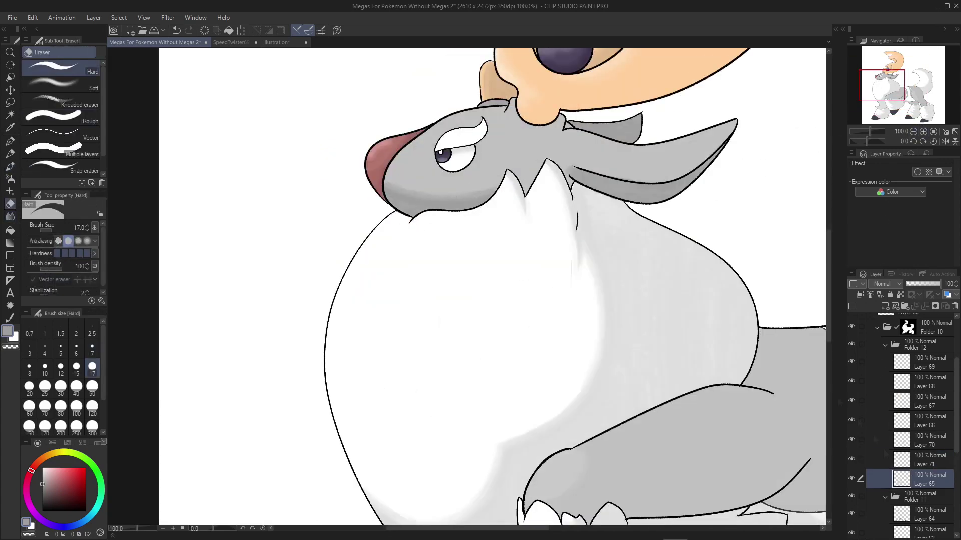
{"action": "key", "text": "j"}
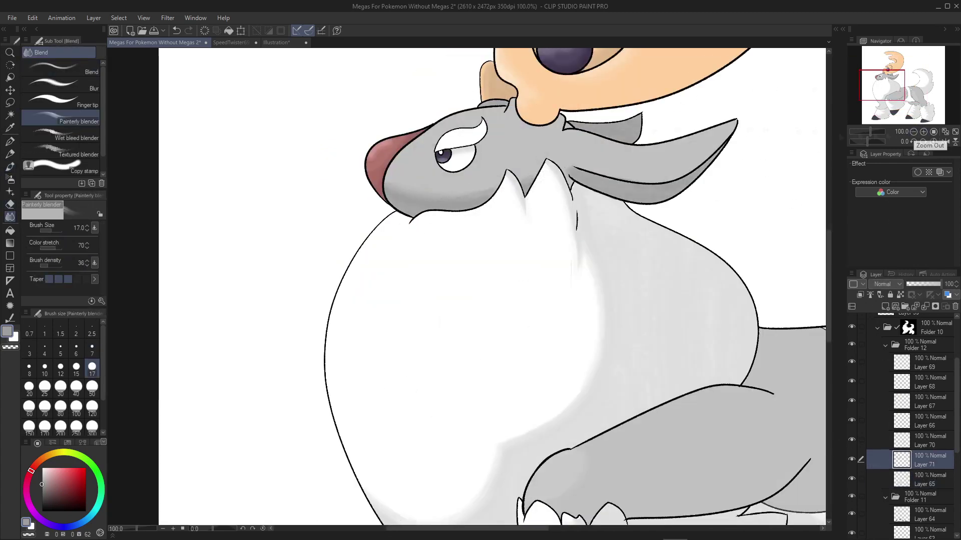
{"action": "key", "text": "e"}
{"action": "key", "text": "ctrl+minus"}
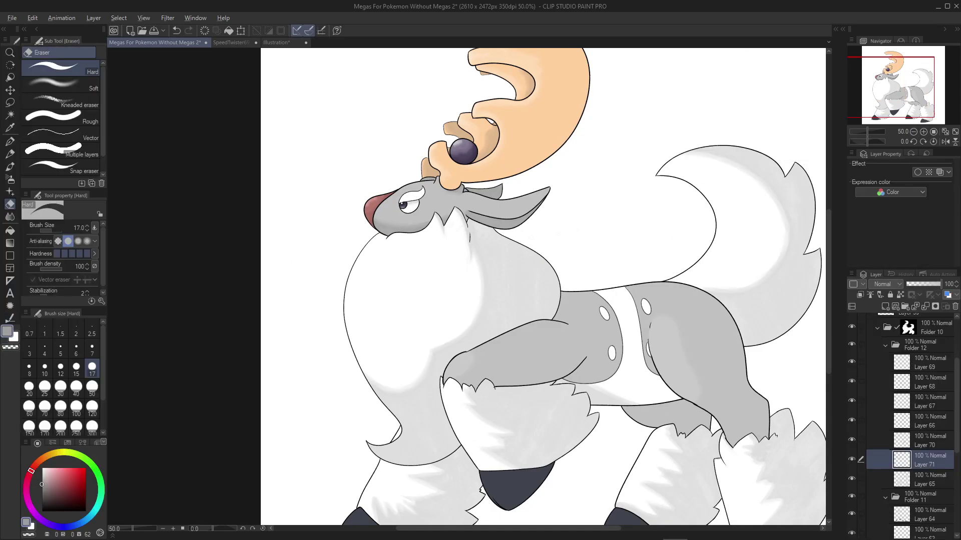
Paint darker grey Wet wash shadows on the raised foreleg, the flank, the back of the hind thigh and the far hind leg
{"action": "key", "text": "b"}
{"action": "key", "text": "ctrl+plus"}
{"action": "mouse_move", "coordinate": [391, 333]}
{"action": "left_mouse_down"}
{"action": "mouse_move", "coordinate": [506, 250]}
{"action": "mouse_move", "coordinate": [525, 320]}
{"action": "left_mouse_up"}
{"action": "mouse_move", "coordinate": [466, 321]}
{"action": "left_mouse_down"}
{"action": "mouse_move", "coordinate": [525, 290]}
{"action": "mouse_move", "coordinate": [560, 208]}
{"action": "left_mouse_up"}
{"action": "left_click_drag", "start_coordinate": [600, 301], "coordinate": [410, 240]}
{"action": "mouse_move", "coordinate": [436, 330]}
{"action": "left_mouse_down"}
{"action": "mouse_move", "coordinate": [546, 290]}
{"action": "mouse_move", "coordinate": [516, 298]}
{"action": "left_mouse_up"}
{"action": "left_click_drag", "start_coordinate": [410, 240], "coordinate": [454, 280]}
{"action": "left_click_drag", "start_coordinate": [591, 325], "coordinate": [640, 395]}
{"action": "left_click_drag", "start_coordinate": [520, 176], "coordinate": [605, 335]}
{"action": "left_click_drag", "start_coordinate": [596, 298], "coordinate": [633, 378]}
Erase the dark grey shading that spills over the leg fur and blend the body and leg shadows
{"action": "key", "text": "e"}
{"action": "key", "text": "ctrl+plus"}
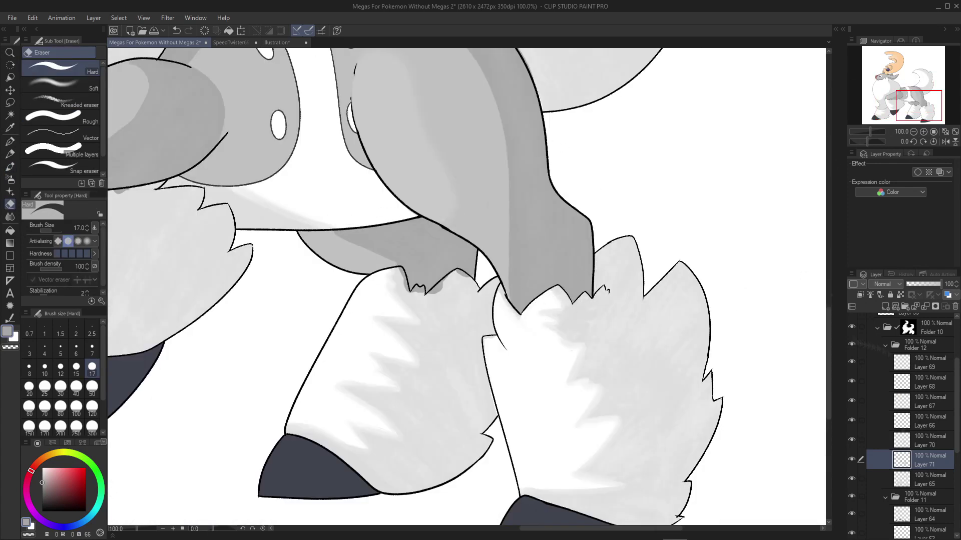
{"action": "left_click_drag", "start_coordinate": [524, 282], "coordinate": [572, 334]}
{"action": "mouse_move", "coordinate": [445, 320]}
{"action": "left_mouse_down"}
{"action": "mouse_move", "coordinate": [629, 505]}
{"action": "mouse_move", "coordinate": [729, 495]}
{"action": "left_mouse_up"}
{"action": "key", "text": "j"}
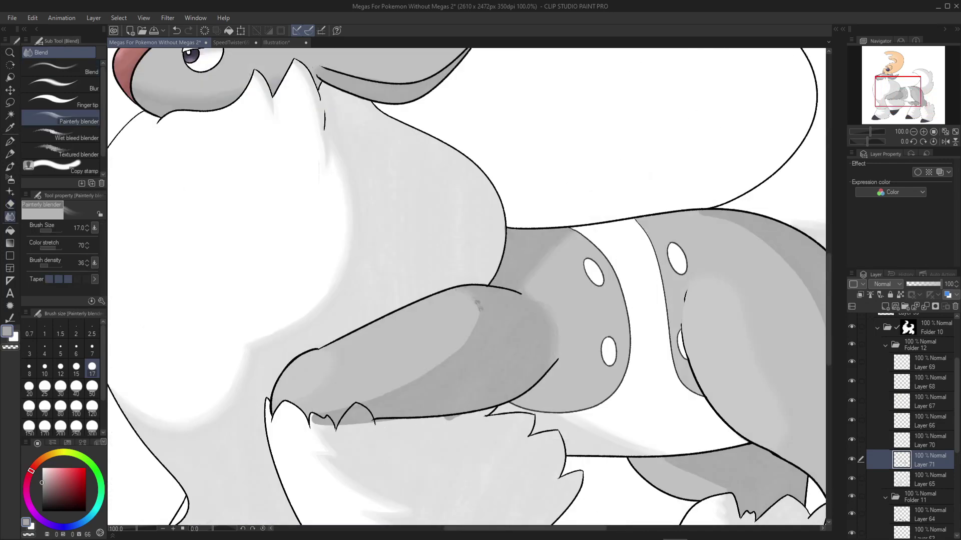
{"action": "key", "text": "e"}
{"action": "scroll", "coordinate": [465, 290], "scroll_direction": "down", "scroll_amount": 5}
{"action": "scroll", "coordinate": [600, 280], "scroll_direction": "up", "scroll_amount": 5}
{"action": "key", "text": "j"}
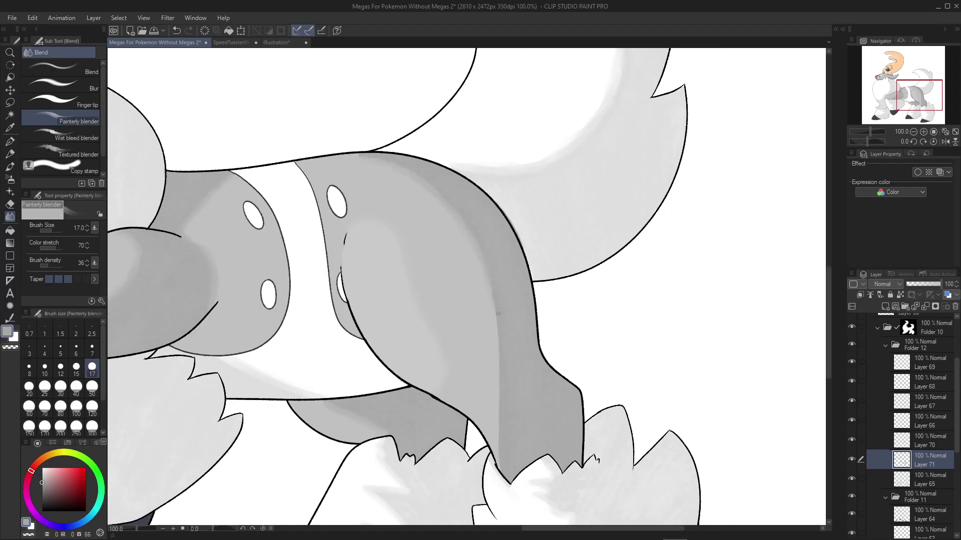
Shade the back of the head between the antler base and the neck fur darker grey, erase the excess and blend it
{"action": "key", "text": "b"}
{"action": "scroll", "coordinate": [466, 290], "scroll_direction": "down", "scroll_amount": 5}
{"action": "scroll", "coordinate": [395, 150], "scroll_direction": "up", "scroll_amount": 5}
{"action": "left_click_drag", "start_coordinate": [470, 316], "coordinate": [605, 271]}
{"action": "key", "text": "j"}
{"action": "mouse_move", "coordinate": [446, 331]}
{"action": "left_mouse_down"}
{"action": "mouse_move", "coordinate": [471, 309]}
{"action": "mouse_move", "coordinate": [513, 297]}
{"action": "left_mouse_up"}
{"action": "key", "text": "b"}
{"action": "key", "text": "j"}
{"action": "left_click_drag", "start_coordinate": [496, 240], "coordinate": [502, 233]}
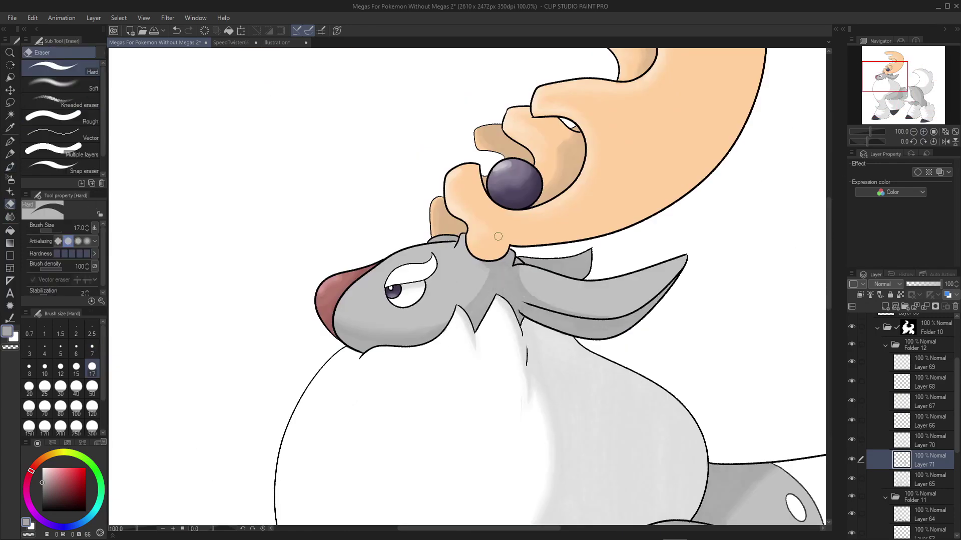
{"action": "left_click_drag", "start_coordinate": [477, 294], "coordinate": [490, 264]}
{"action": "scroll", "coordinate": [746, 199], "scroll_direction": "down", "scroll_amount": 5}
{"action": "scroll", "coordinate": [747, 199], "scroll_direction": "up", "scroll_amount": 2}
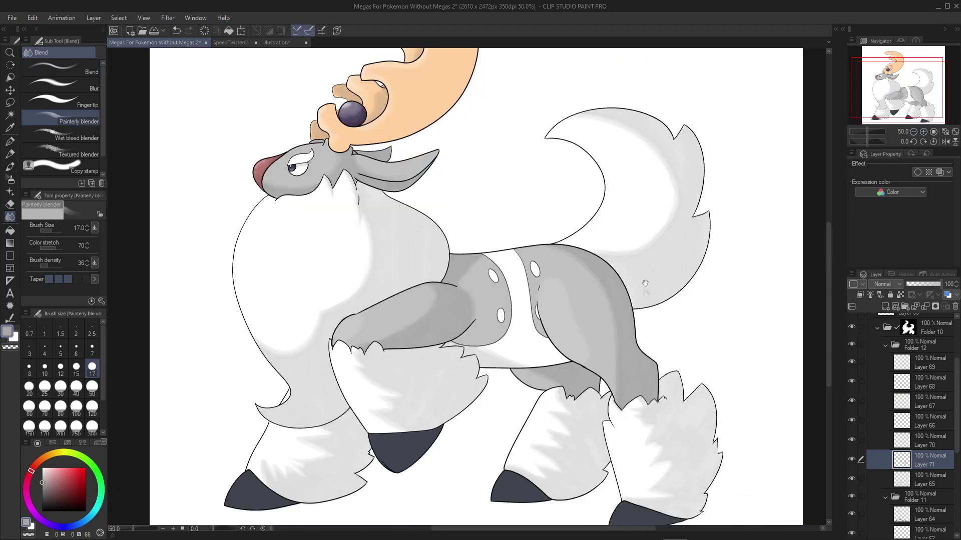
Add a new layer and deepen the ear shadows with a darker grey, cleaning up the edges with the eraser
{"action": "left_click", "coordinate": [885, 306]}
{"action": "scroll", "coordinate": [370, 110], "scroll_direction": "up", "scroll_amount": 2}
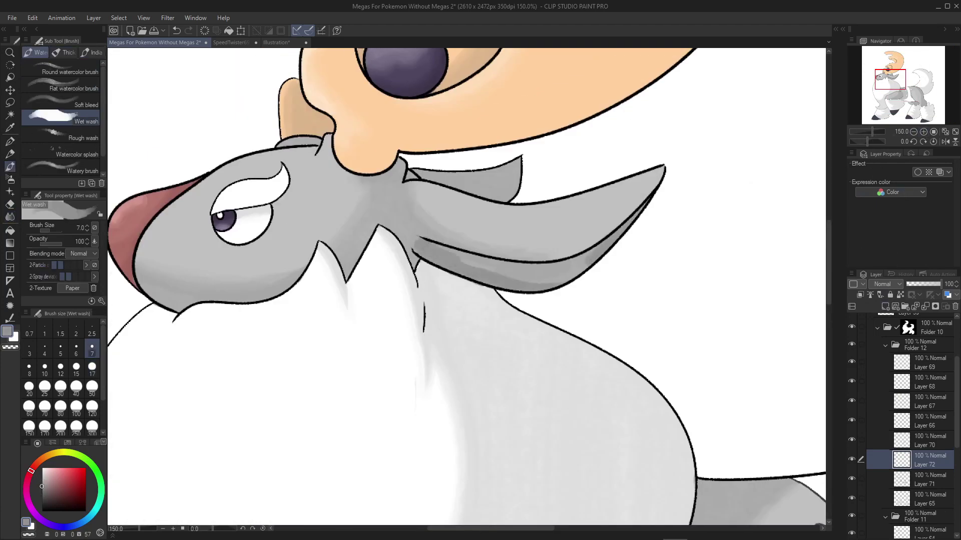
{"action": "scroll", "coordinate": [370, 110], "scroll_direction": "up", "scroll_amount": 1}
{"action": "key", "text": "e"}
{"action": "scroll", "coordinate": [465, 285], "scroll_direction": "down", "scroll_amount": 4}
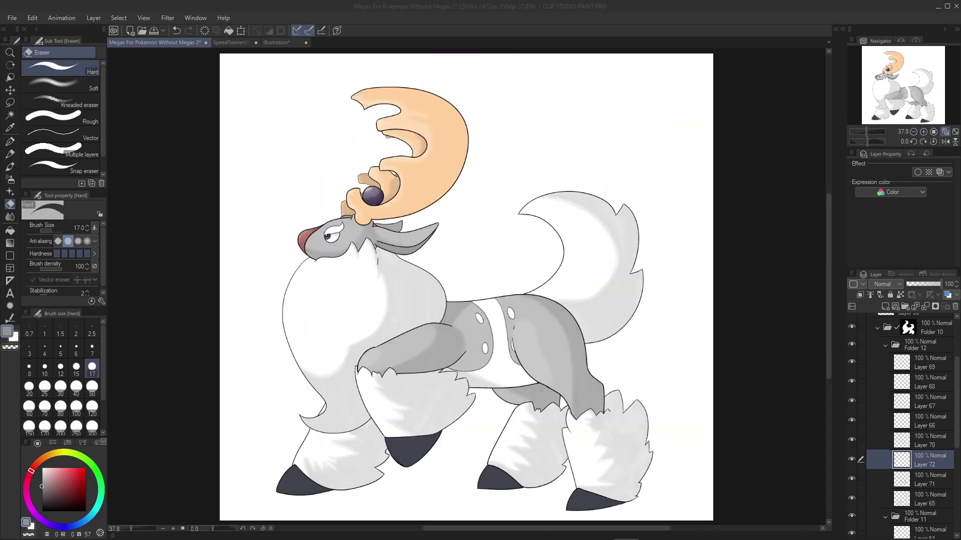
Add a new top layer and paint lighter blue-grey highlights on the two front hooves
{"action": "left_click", "coordinate": [924, 362]}
{"action": "key", "text": "ctrl+shift+n"}
{"action": "scroll", "coordinate": [288, 501], "scroll_direction": "up", "scroll_amount": 3}
{"action": "key", "text": "b"}
{"action": "left_click_drag", "start_coordinate": [308, 343], "coordinate": [280, 400]}
{"action": "key", "text": "j"}
{"action": "key", "text": "b"}
{"action": "left_click_drag", "start_coordinate": [501, 250], "coordinate": [398, 266]}
{"action": "left_click_drag", "start_coordinate": [468, 290], "coordinate": [500, 346]}
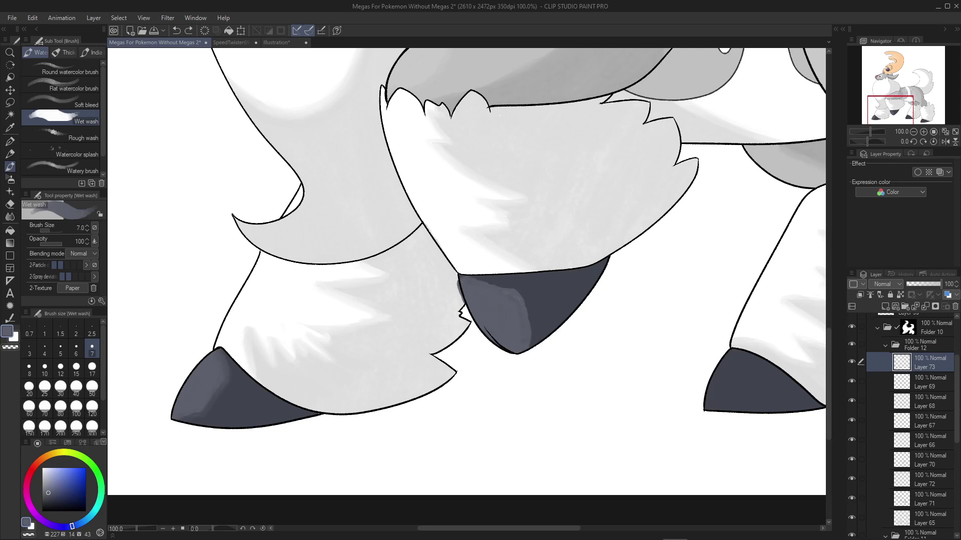
Paint lighter blue-grey highlights on the front edges of both hind hooves and blend them into the base colour
{"action": "left_click_drag", "start_coordinate": [520, 300], "coordinate": [288, 233]}
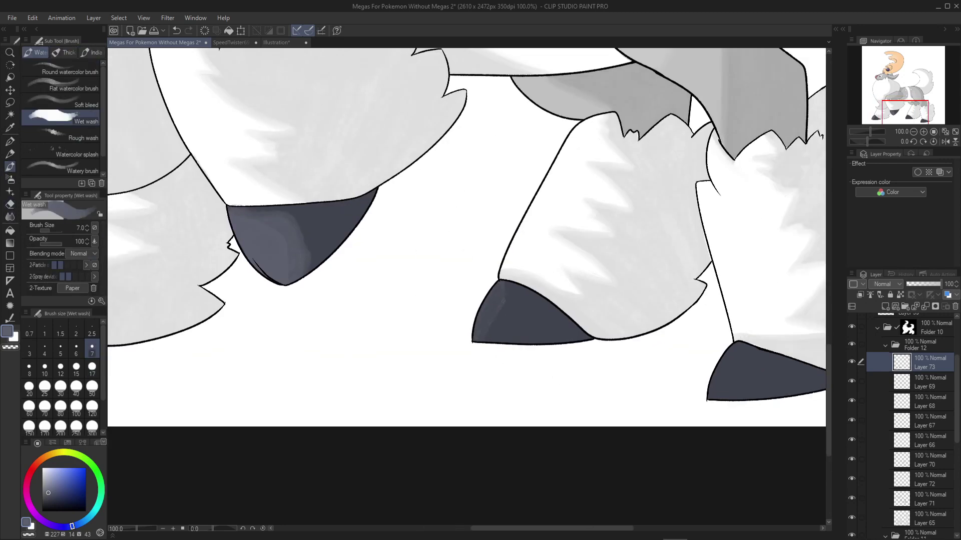
{"action": "scroll", "coordinate": [466, 238], "scroll_direction": "down", "scroll_amount": 1}
{"action": "left_click_drag", "start_coordinate": [500, 301], "coordinate": [520, 340]}
{"action": "key", "text": "j"}
{"action": "scroll", "coordinate": [466, 238], "scroll_direction": "up", "scroll_amount": 1}
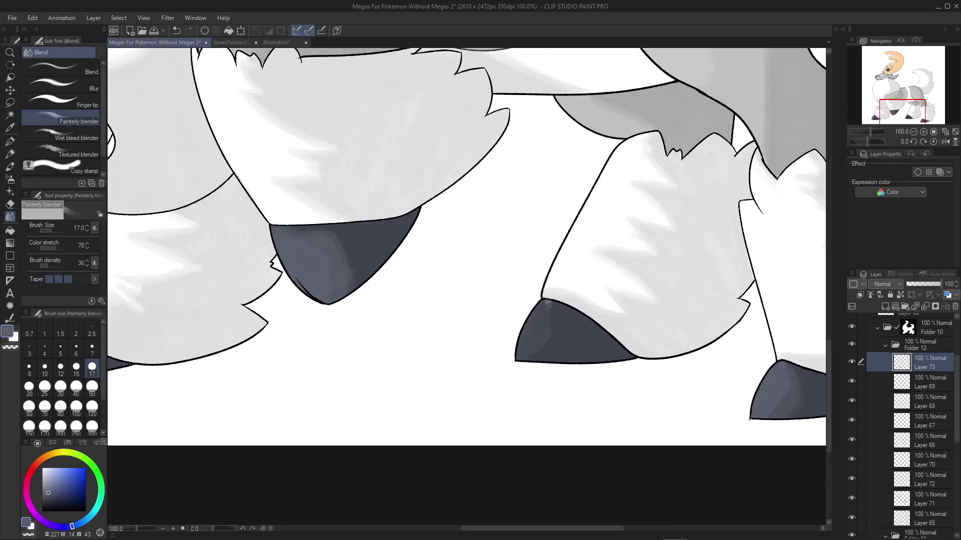
Add a second, brighter blue-grey highlight to the hooves and blend it
{"action": "scroll", "coordinate": [466, 238], "scroll_direction": "down", "scroll_amount": 2}
{"action": "key", "text": "b"}
{"action": "scroll", "coordinate": [466, 238], "scroll_direction": "up", "scroll_amount": 1}
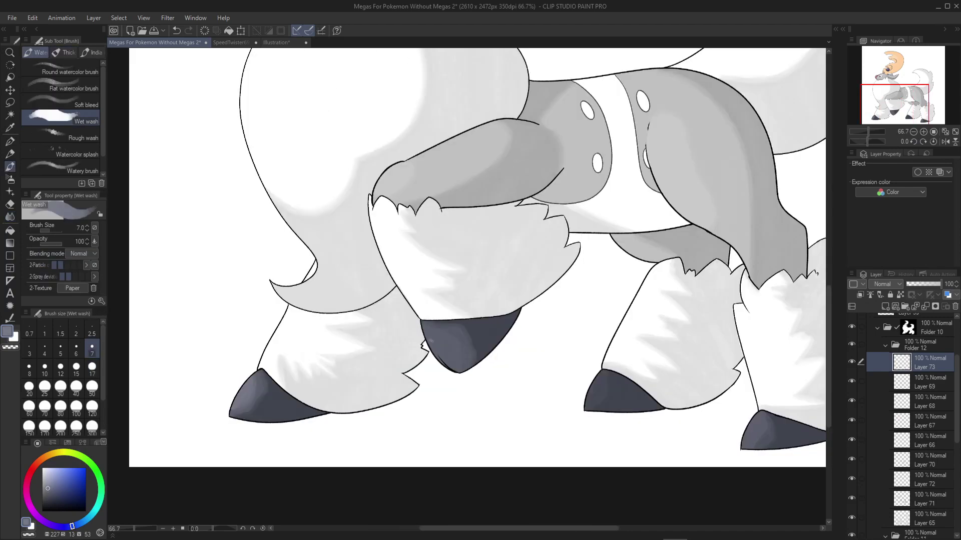
{"action": "scroll", "coordinate": [467, 257], "scroll_direction": "down", "scroll_amount": 1}
{"action": "scroll", "coordinate": [466, 257], "scroll_direction": "up", "scroll_amount": 1}
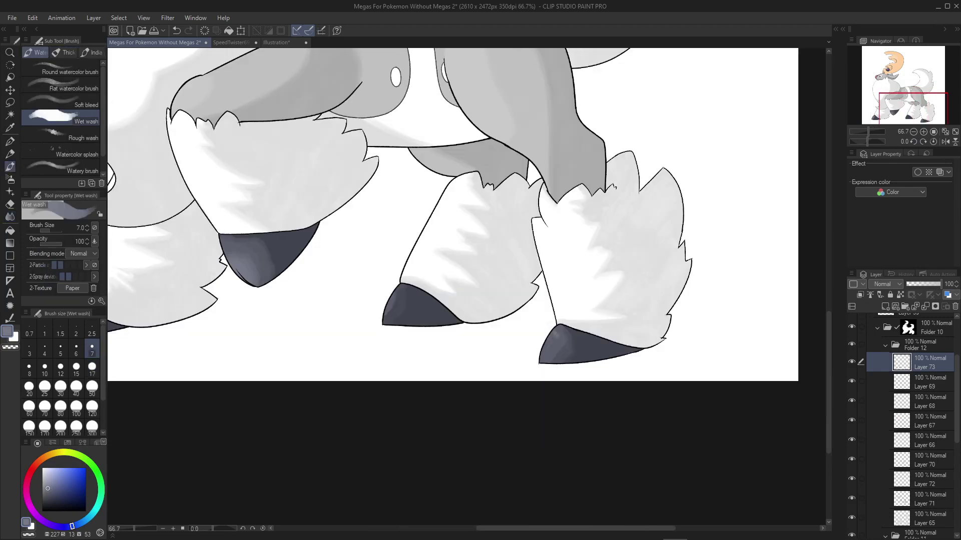
{"action": "key", "text": "j"}
{"action": "scroll", "coordinate": [467, 238], "scroll_direction": "down", "scroll_amount": 2}
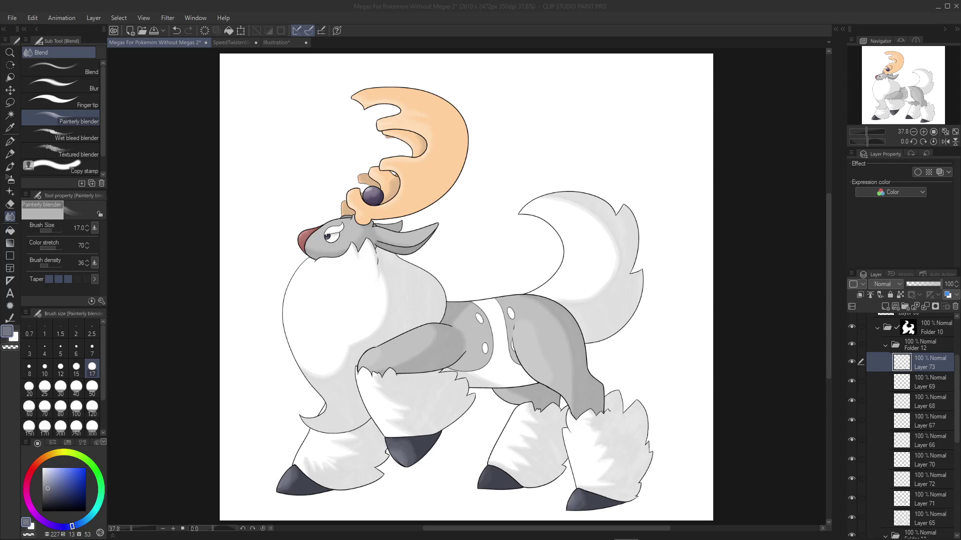